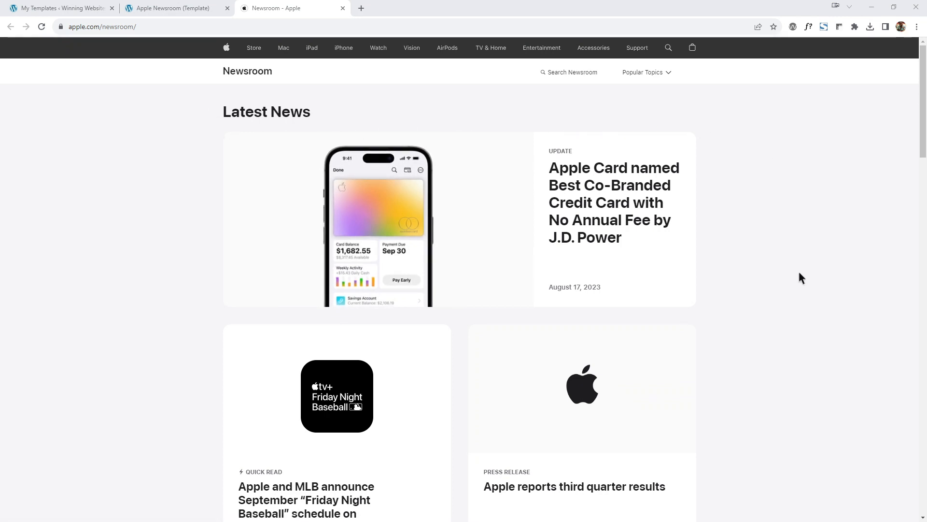
Review Apple's Newsroom page from the Latest News cards through the More from Newsroom list.
scroll(752, 251, down, 4)
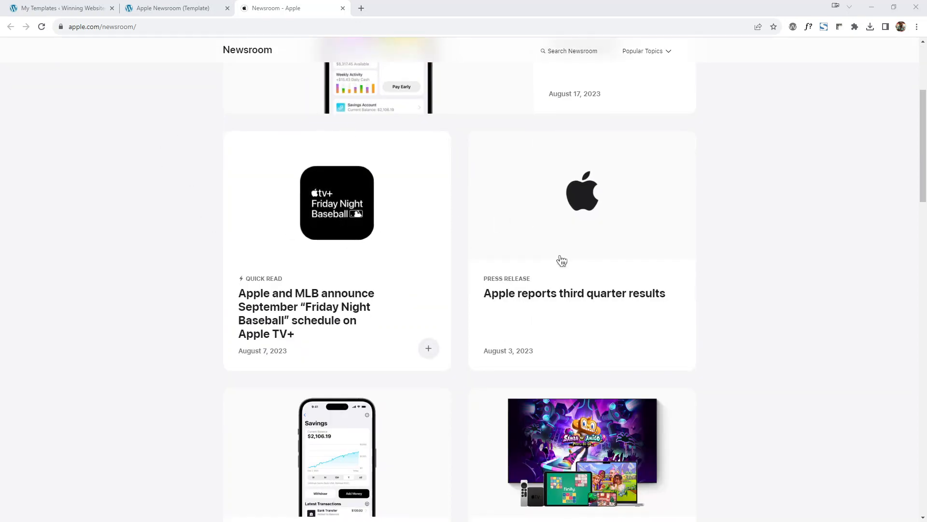
scroll(561, 261, down, 4)
scroll(778, 313, down, 8)
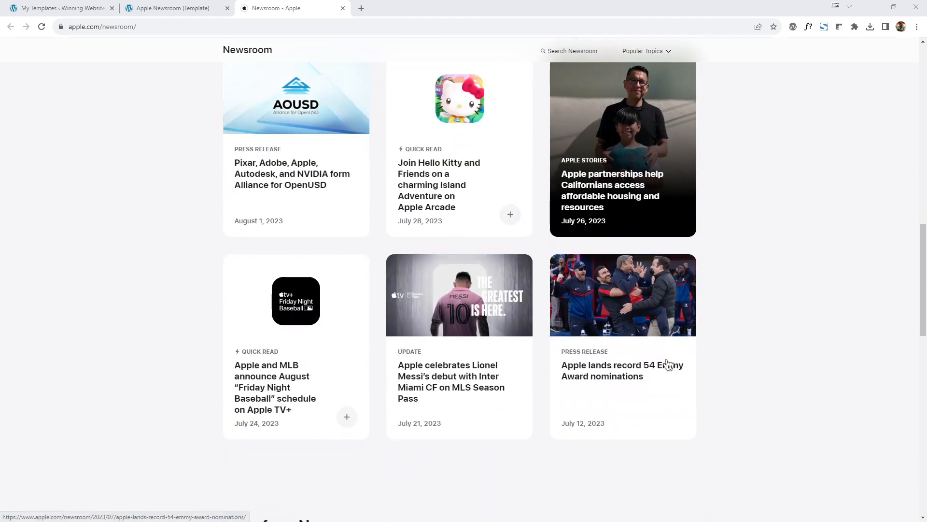
scroll(726, 348, down, 4)
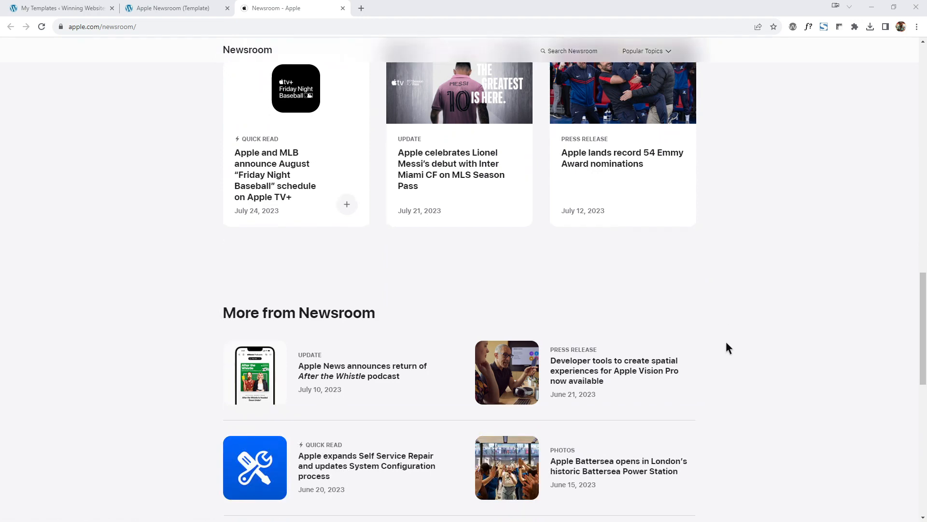
scroll(726, 341, down, 5)
scroll(264, 189, up, 2)
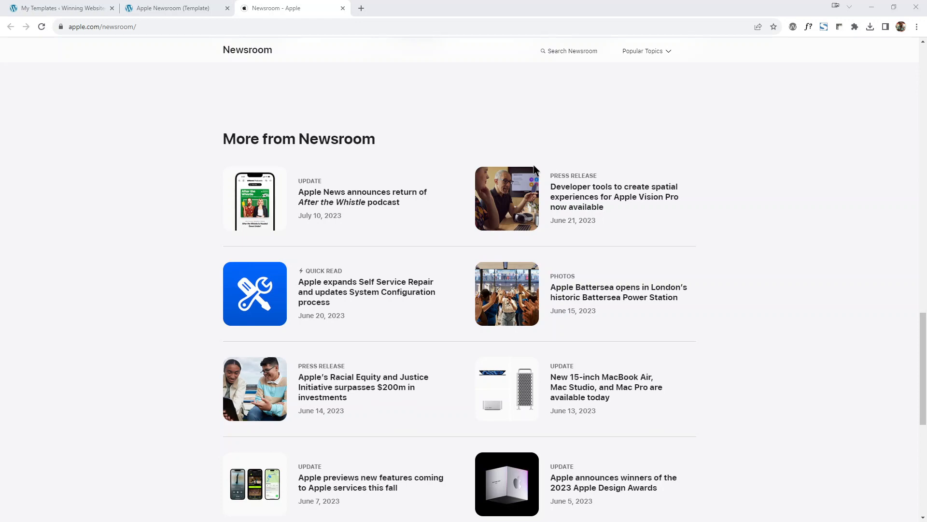
Switch to the Apple Newsroom template in the Bricks builder and inspect the Latest News and More from News sections.
click(177, 8)
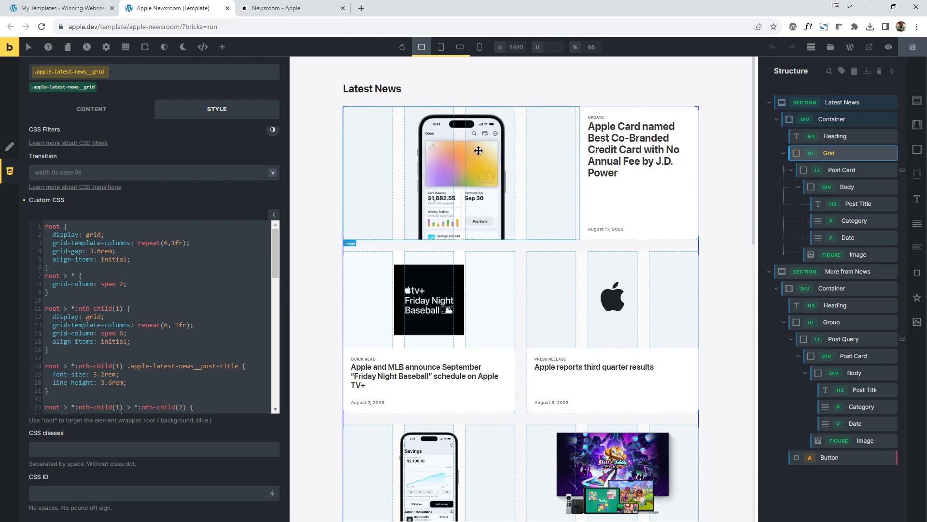
click(109, 116)
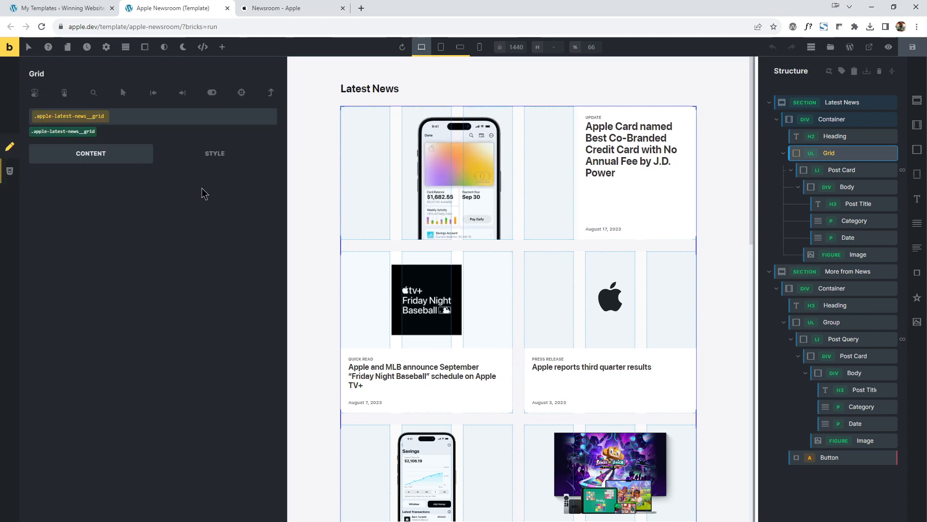
click(843, 101)
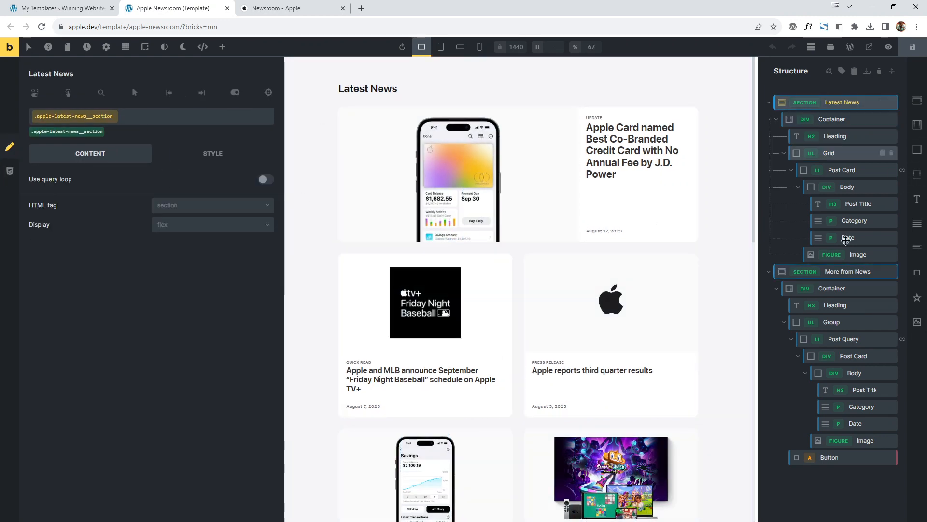
click(833, 270)
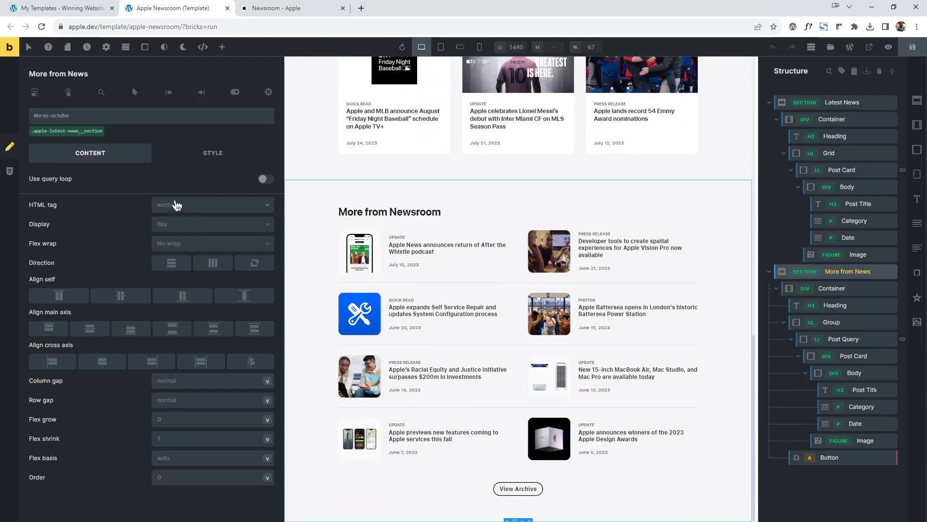
Inspect the Latest News section's class, its layout padding and its background settings.
click(842, 102)
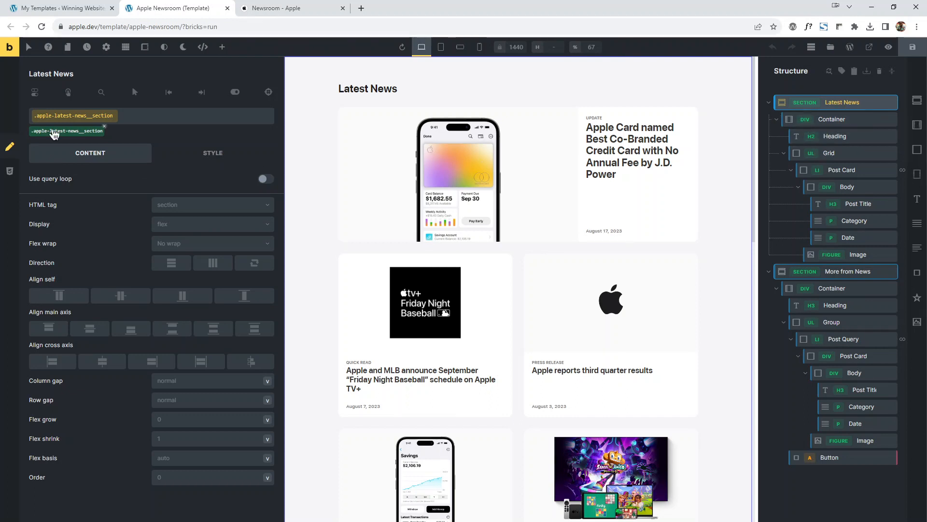
click(223, 152)
click(104, 189)
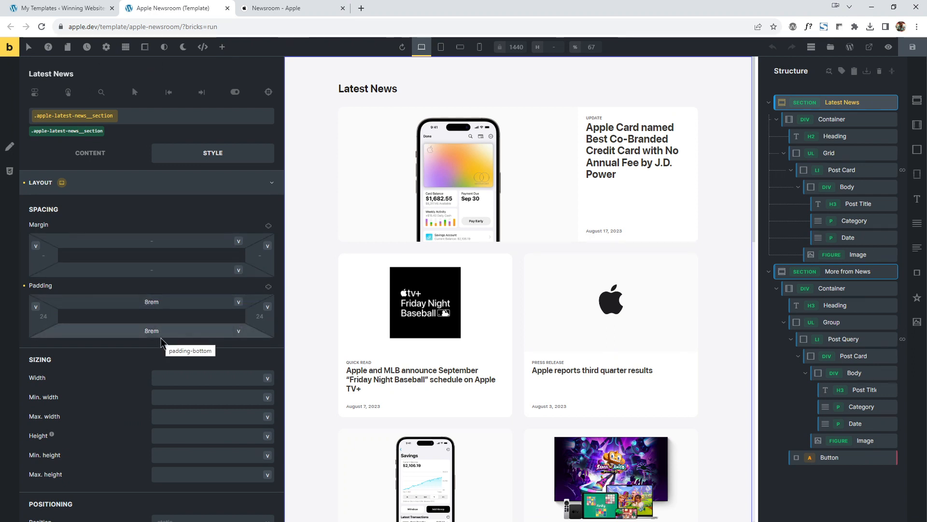
click(150, 190)
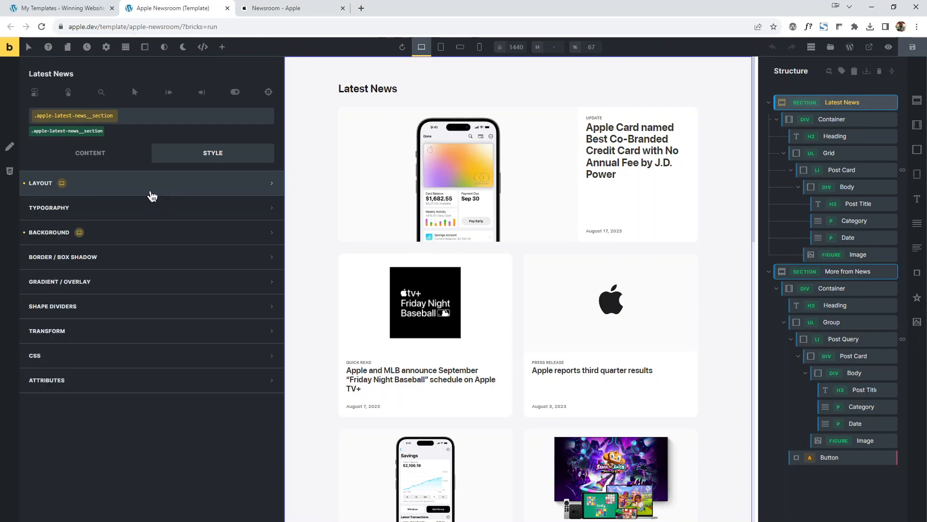
click(149, 232)
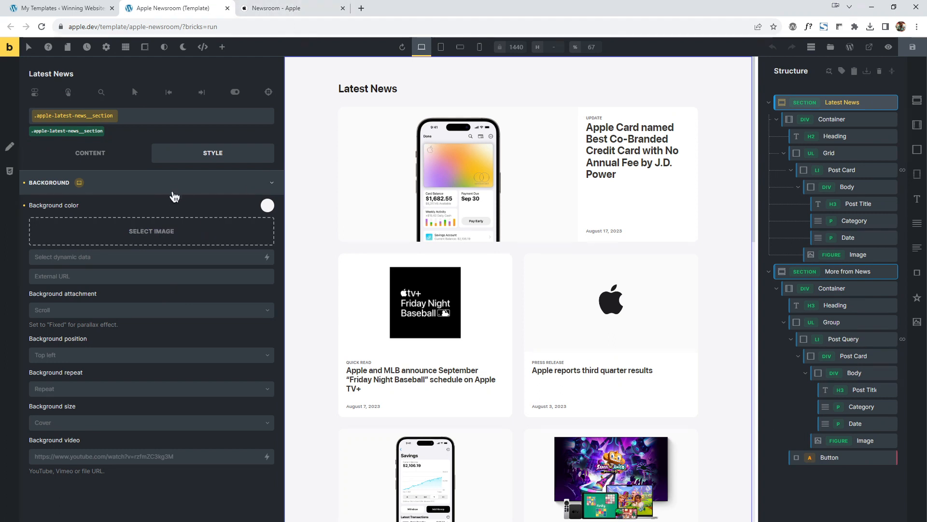
click(164, 192)
Examine the content settings of the Latest News container, including its display mode and row gap.
click(829, 118)
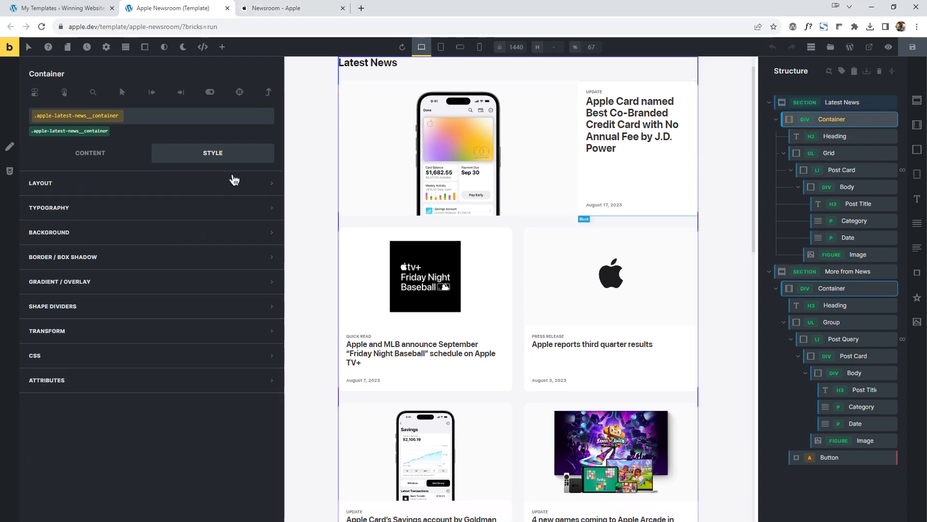
click(81, 163)
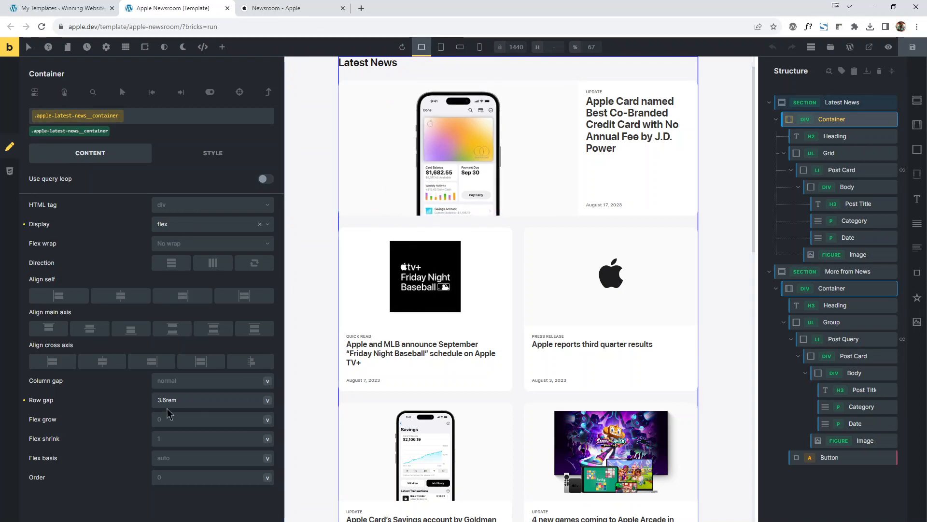
scroll(412, 188, up, 1)
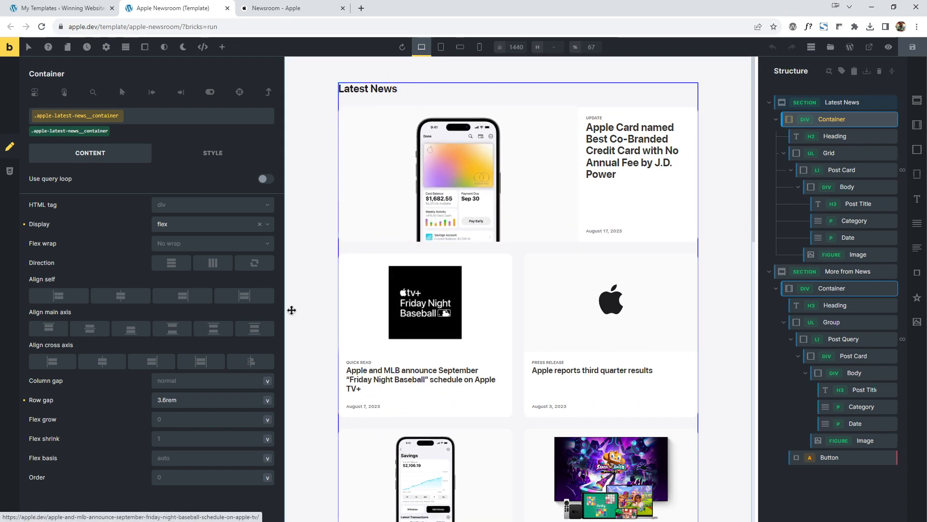
Inspect the Latest News heading's HTML tag and typography, and compare it with the More from Newsroom heading.
click(835, 136)
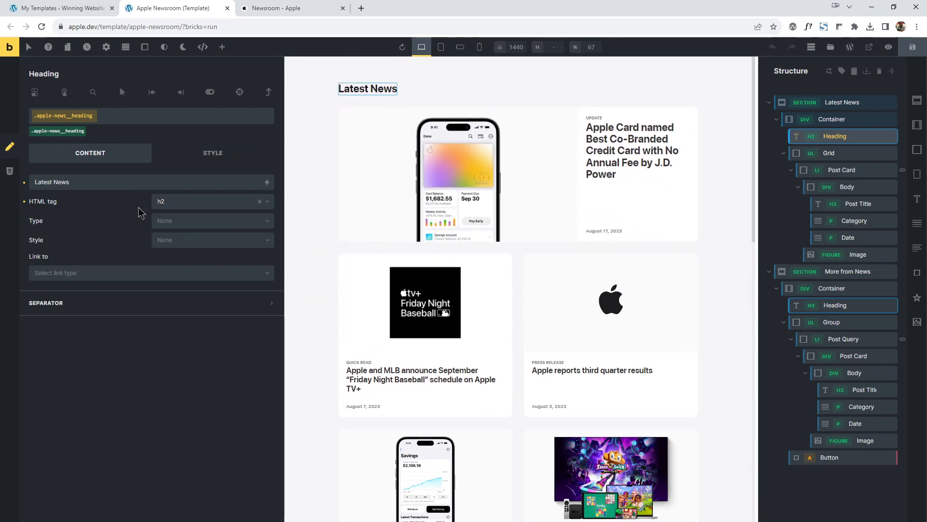
click(224, 150)
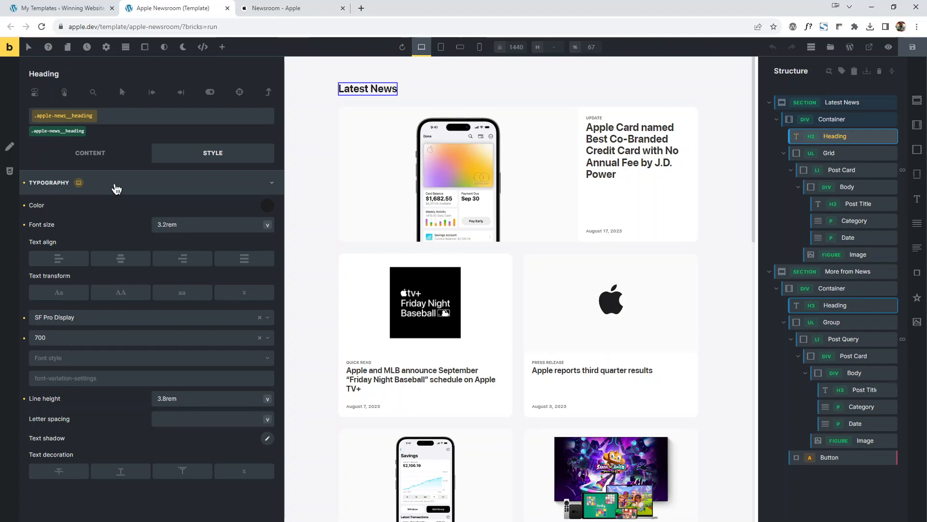
click(116, 187)
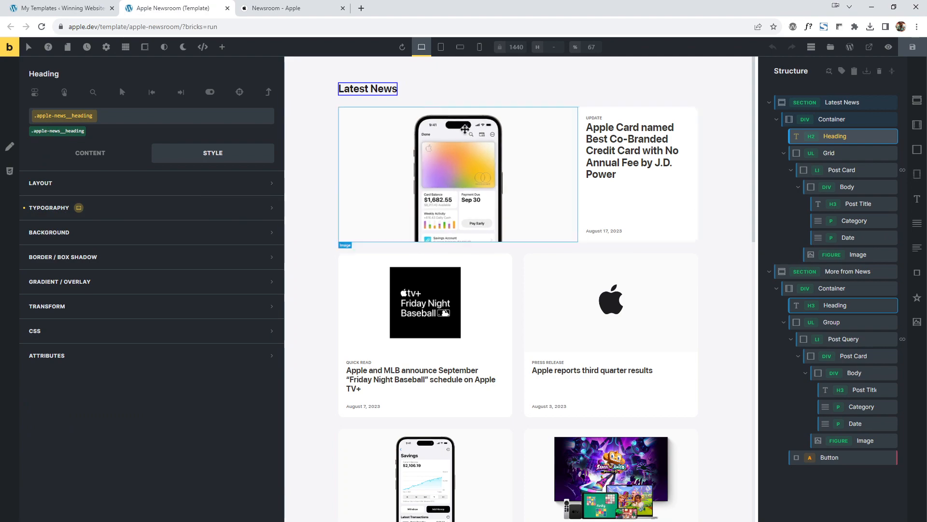
scroll(420, 200, down, 12)
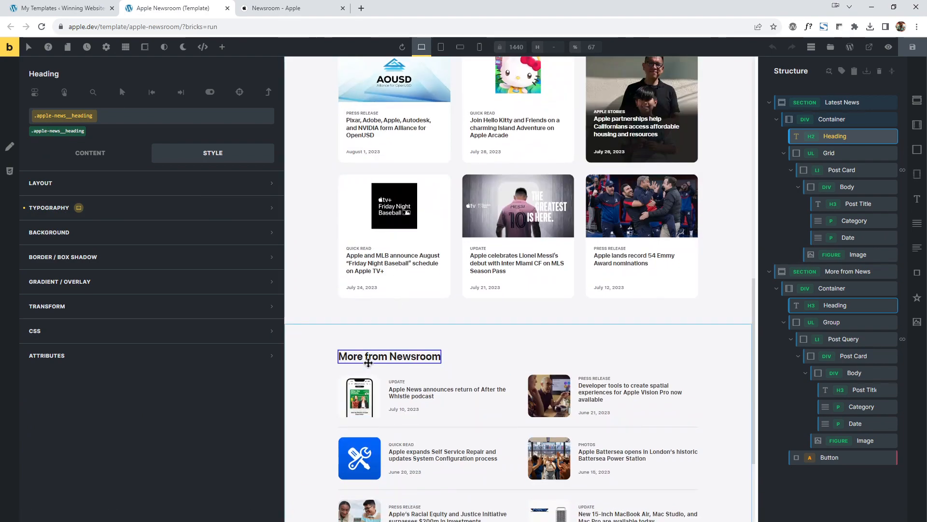
scroll(371, 365, up, 10)
scroll(369, 363, up, 1)
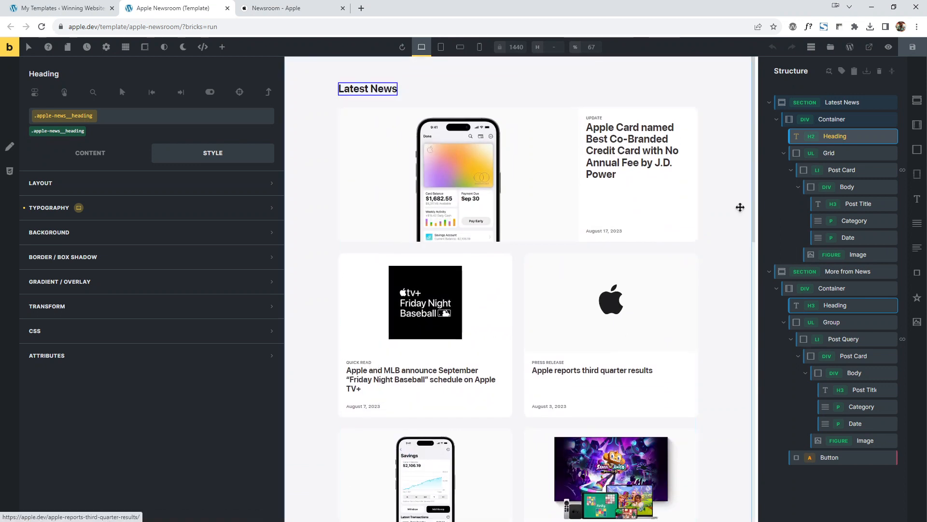
Inspect the Latest News grid element's HTML tag and its layout margin and padding.
click(847, 154)
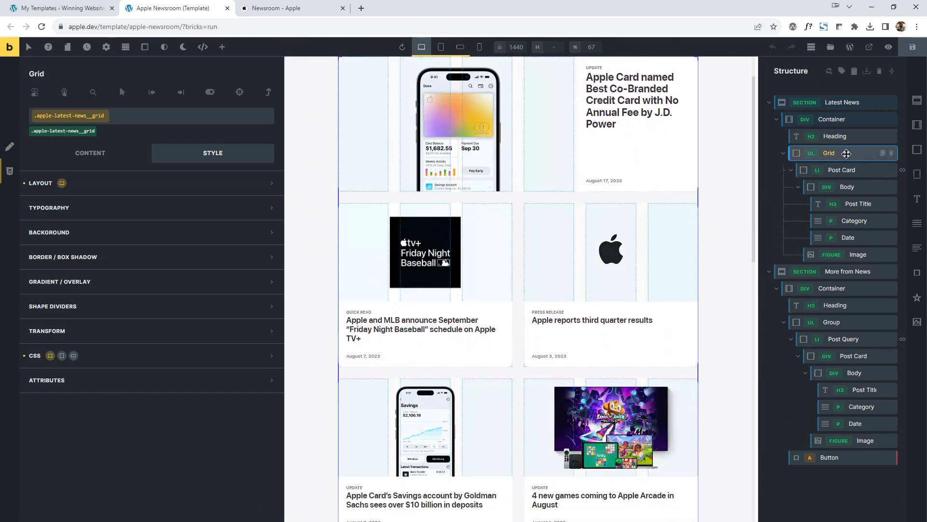
click(90, 152)
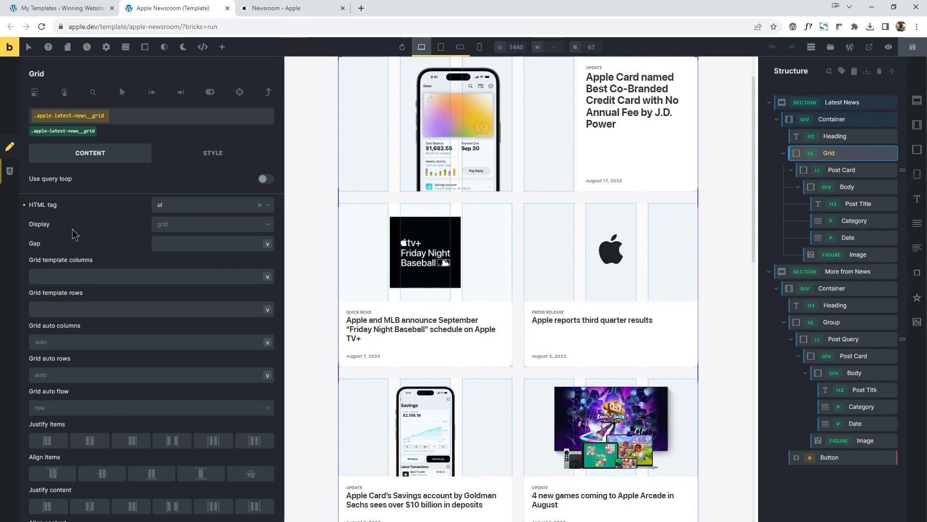
click(214, 156)
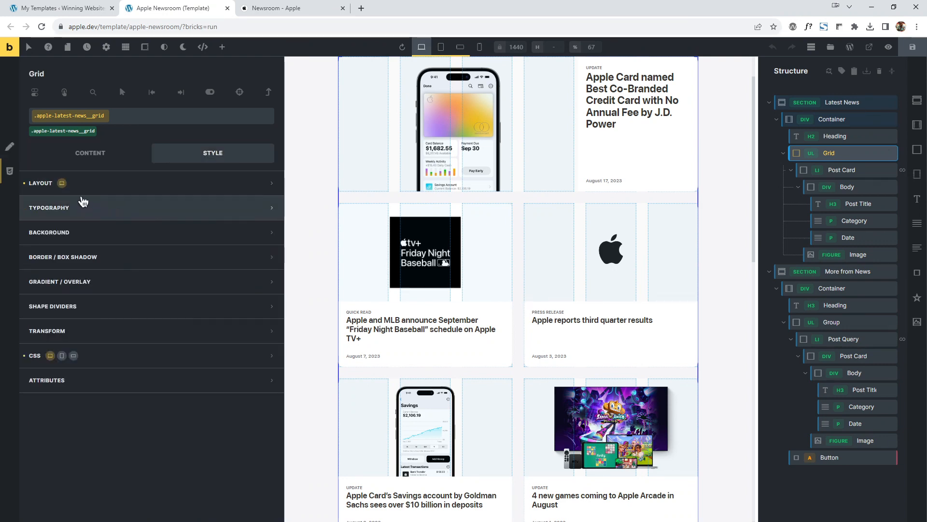
click(120, 194)
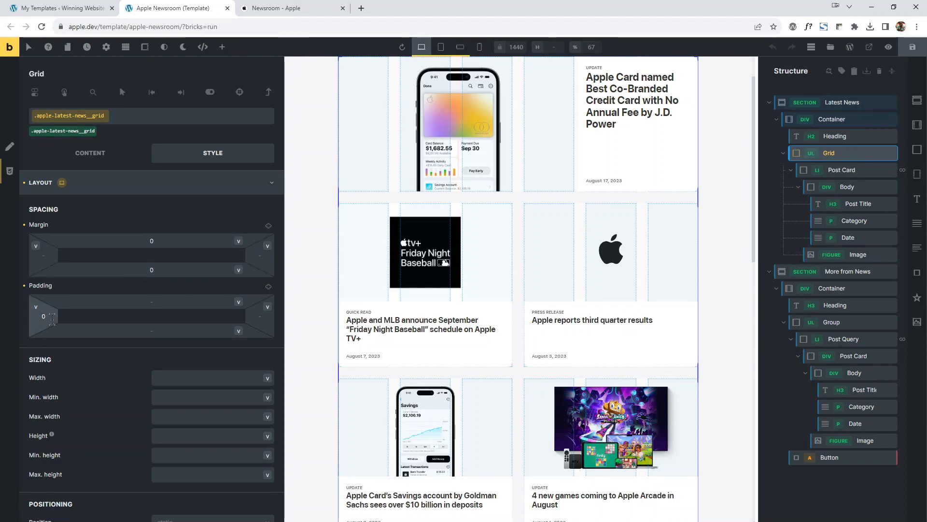
Clear the grid's top margin to see its effect, and restore it to 0.
double_click(165, 241)
key(BackSpace)
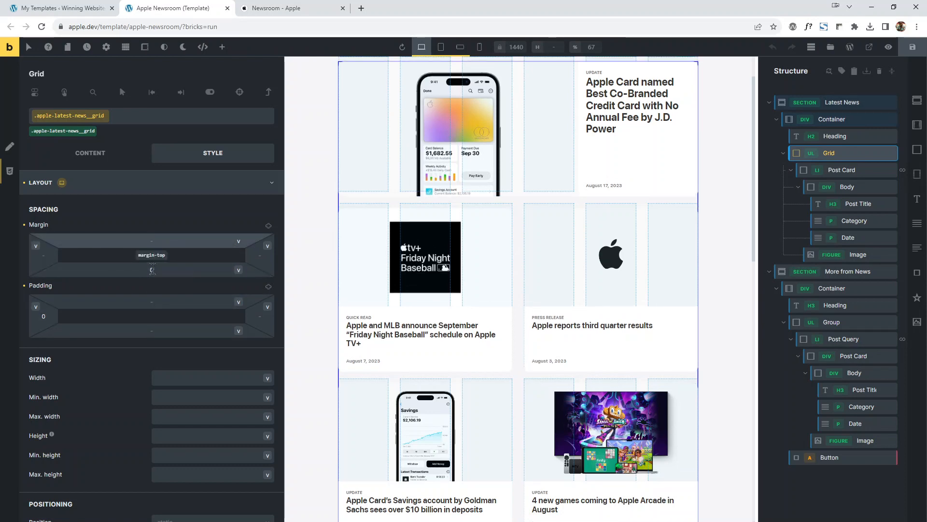
text(0)
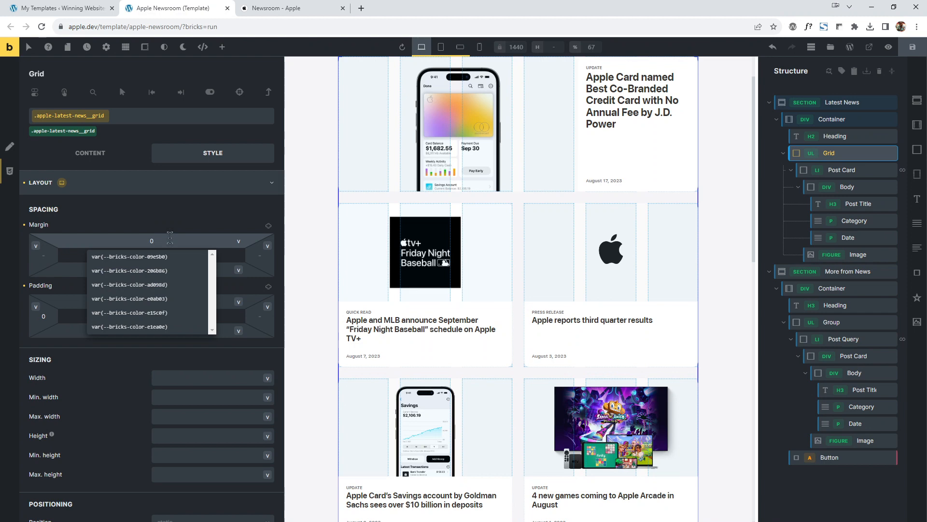
click(227, 276)
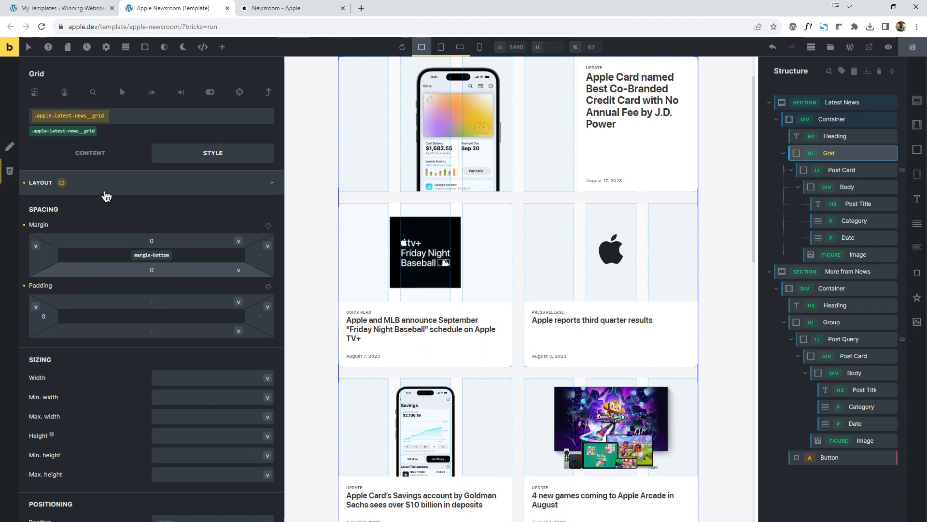
click(104, 182)
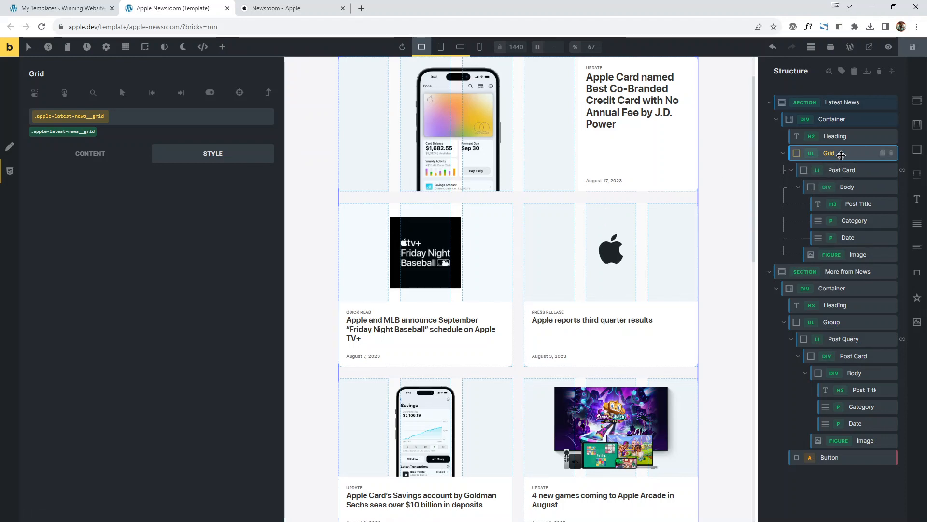
Examine the grid element's custom CSS with the browser page enlarged for easier reading.
click(10, 171)
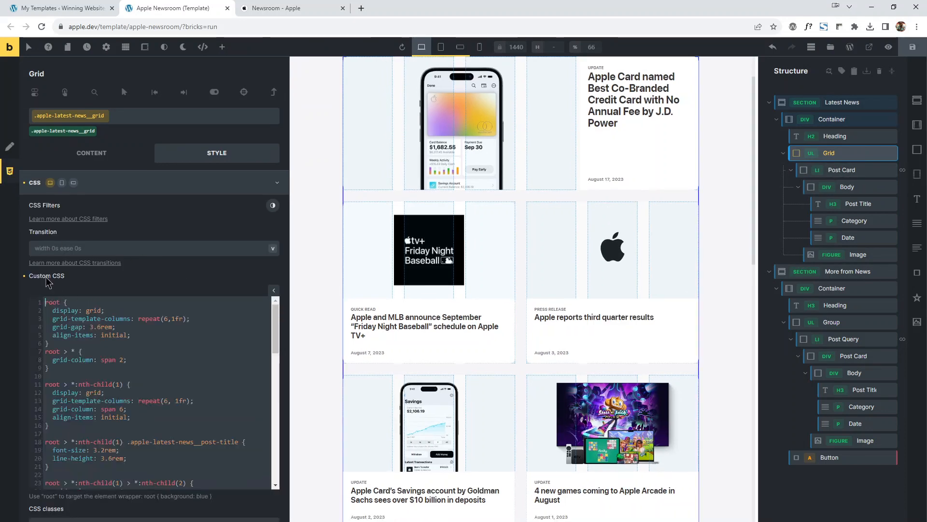
scroll(208, 285, down, 2)
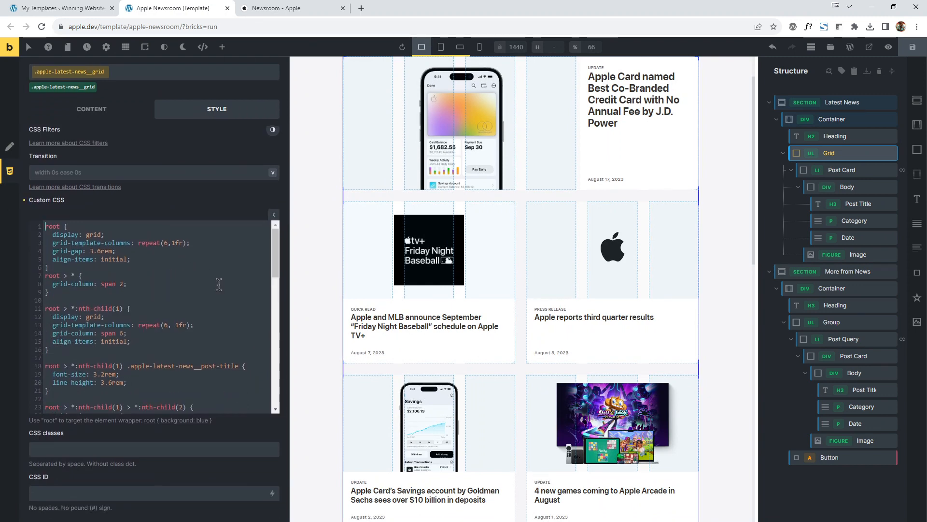
key(ctrl+plus)
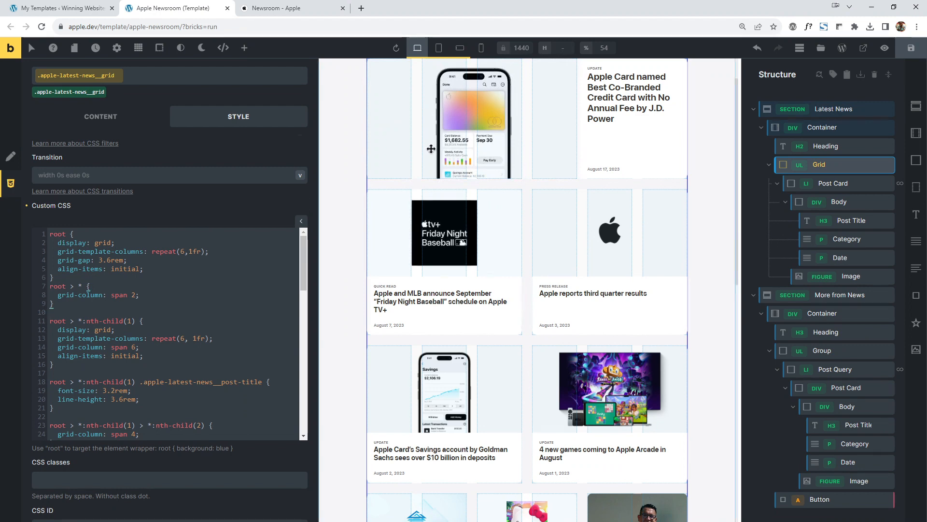
Collapse the Post Card under the Latest News grid and highlight the display: grid line in the grid's first-child CSS rule.
click(778, 185)
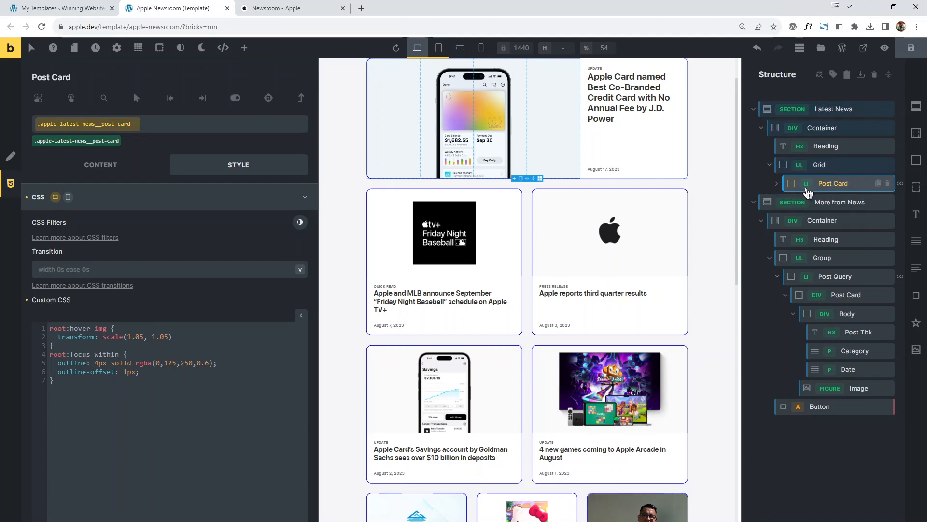
click(820, 164)
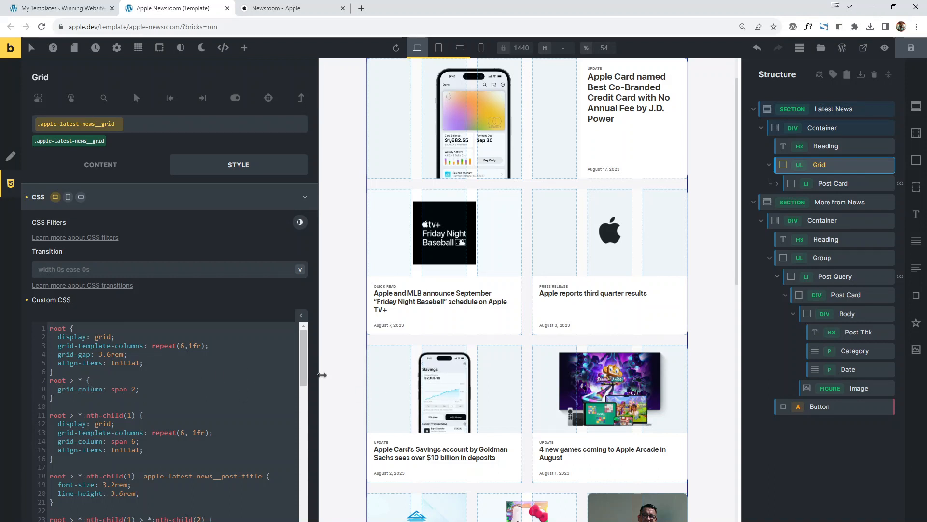
scroll(306, 367, down, 2)
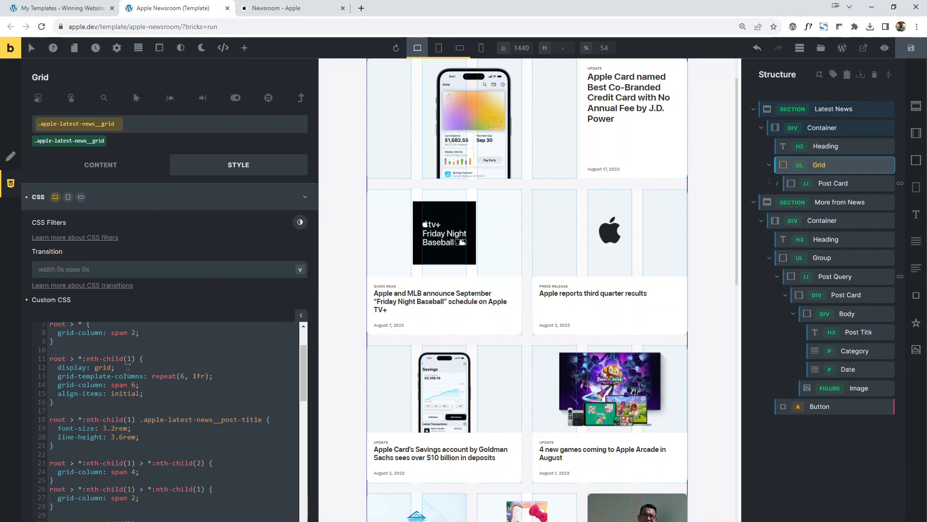
drag(128, 368, 57, 368)
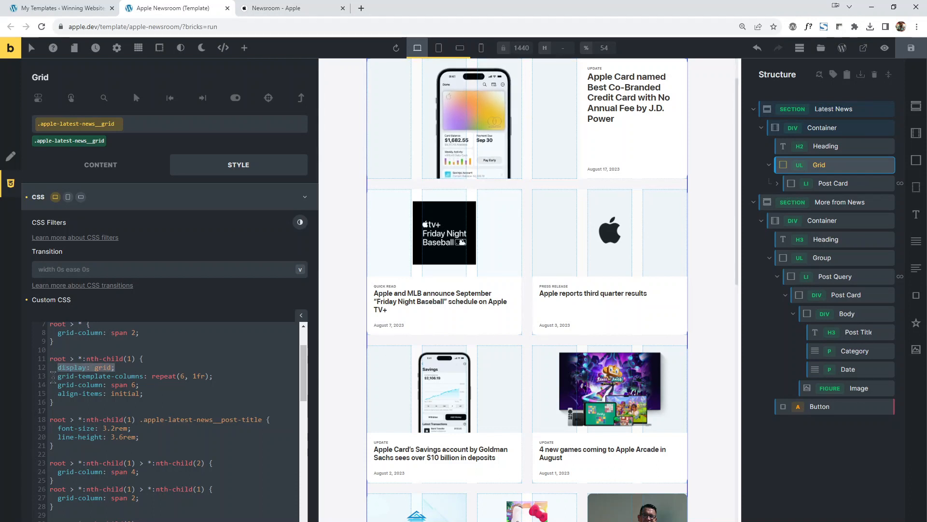
Highlight the grid-template-columns and grid-column: span 6 lines of the grid's first-child rule, and the first-child selector in the post-title rule.
drag(53, 376, 220, 376)
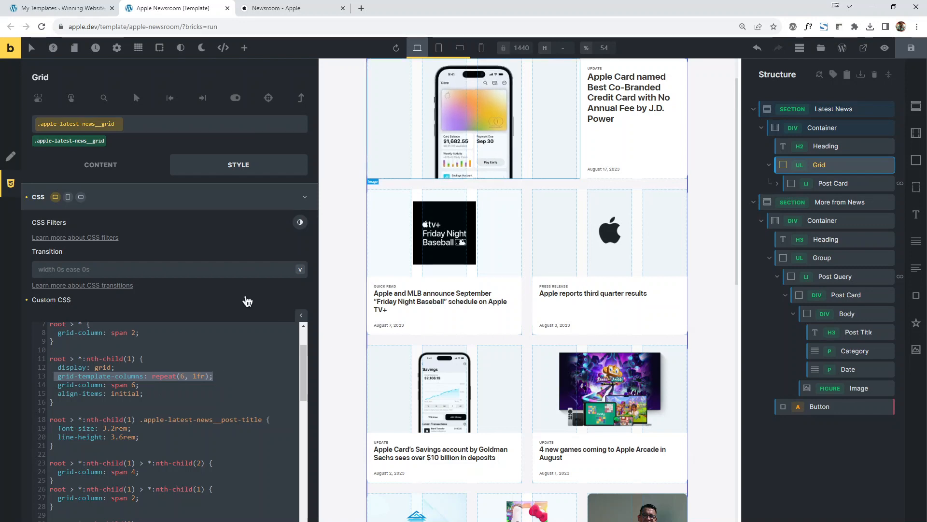
drag(58, 384, 148, 385)
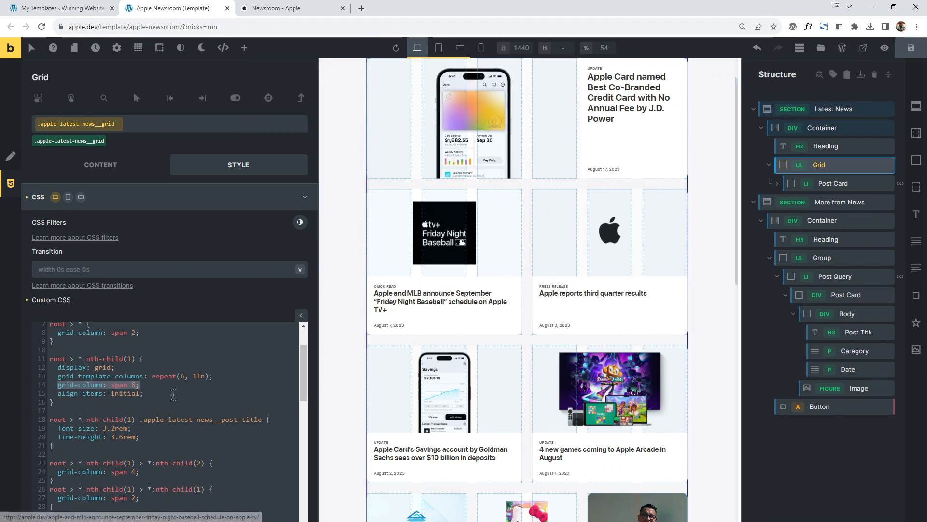
scroll(304, 358, down, 2)
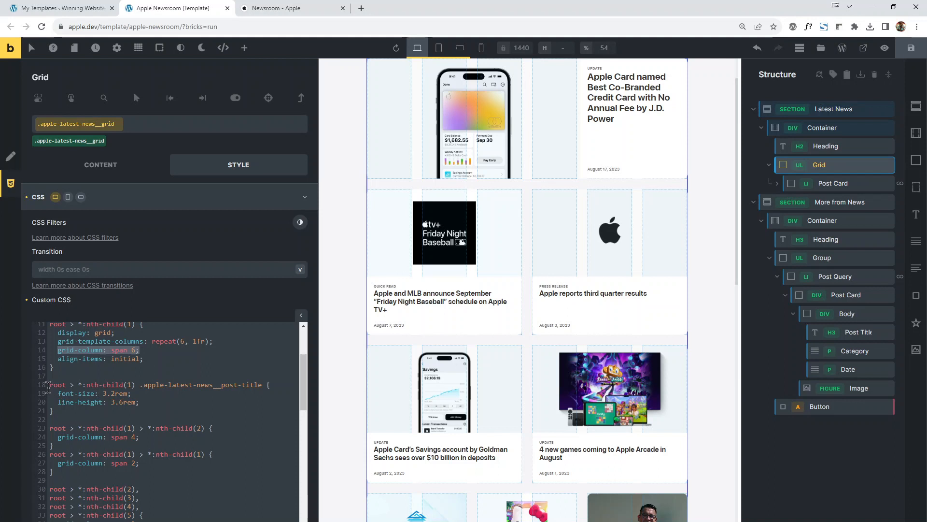
double_click(58, 385)
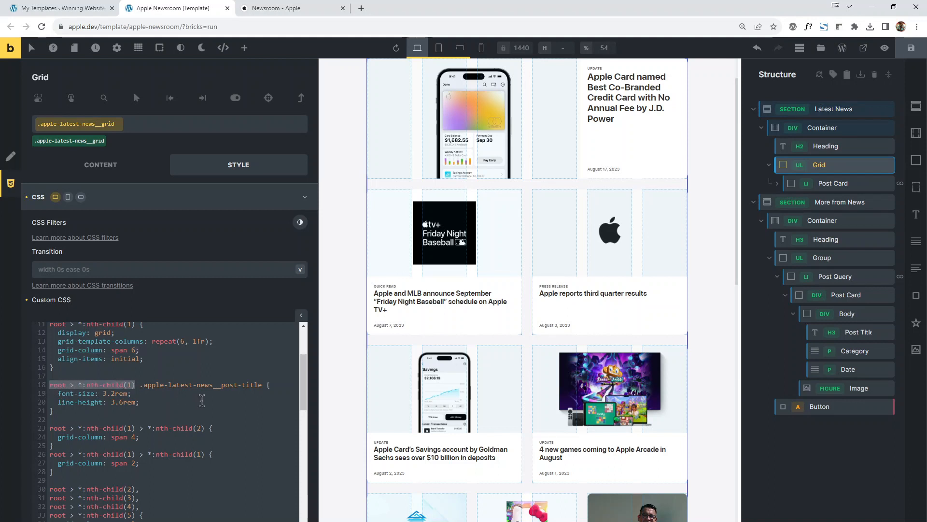
click(150, 399)
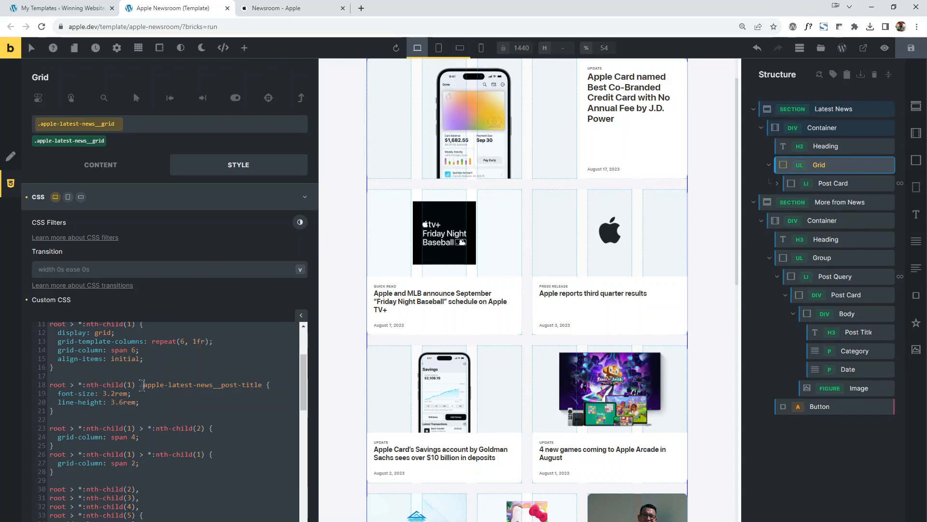
Enlarge the browser page to 125% and read the grid's CSS rules for the first card's nested children.
key(ctrl+plus)
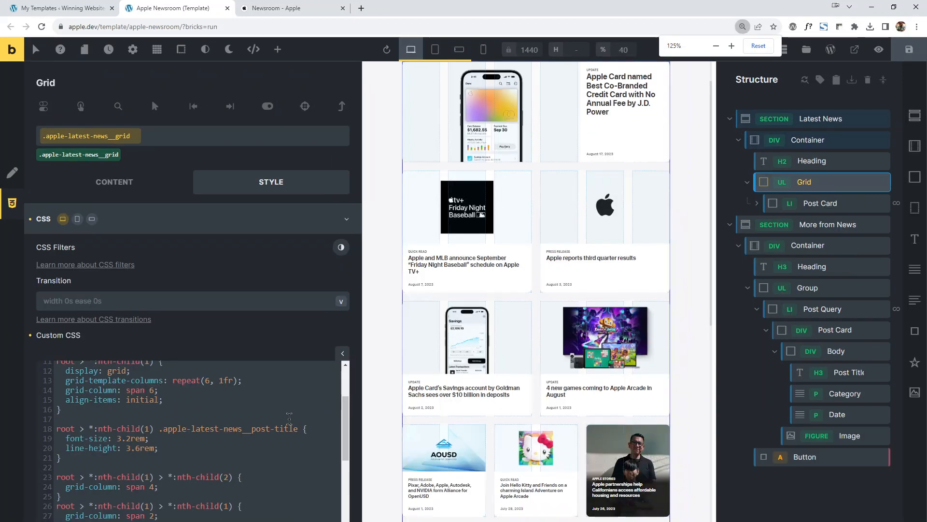
drag(349, 420, 347, 431)
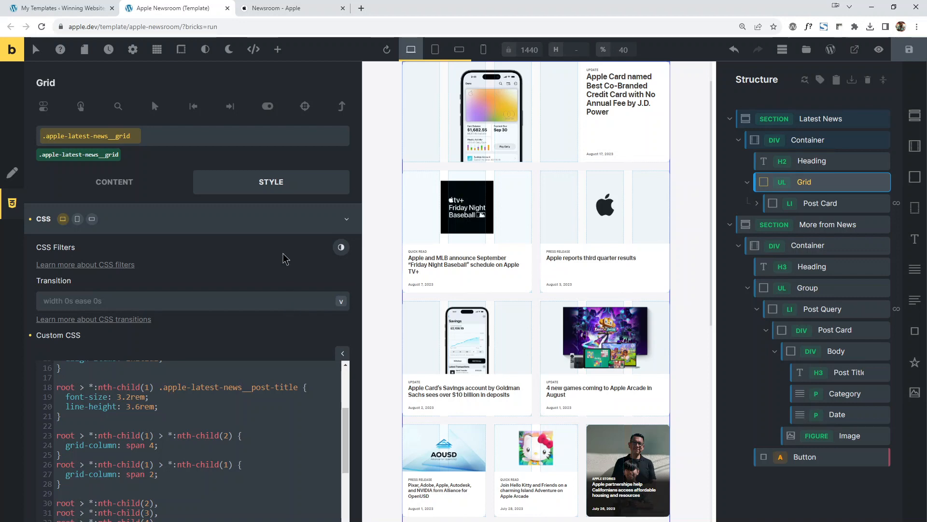
scroll(285, 258, down, 2)
scroll(347, 333, down, 1)
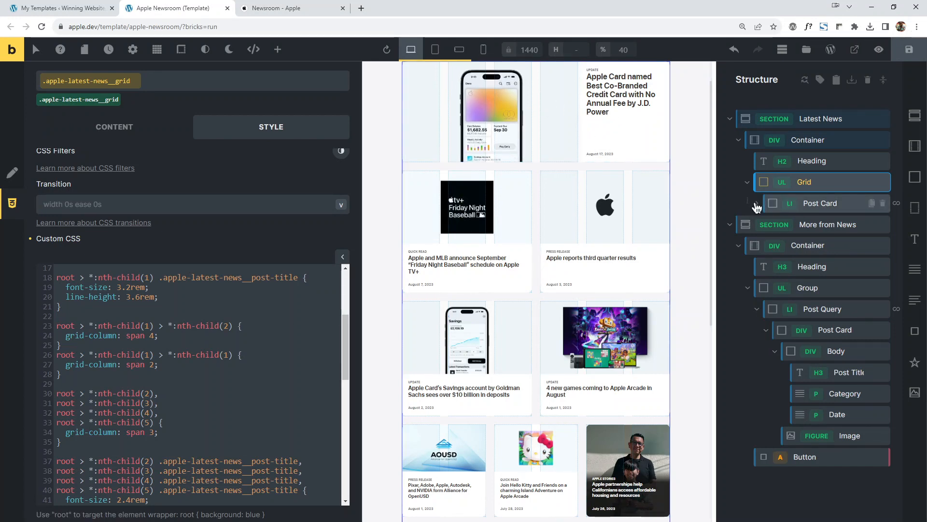
Expand the Post Card under the Latest News grid and inspect its Body and Image elements in turn.
click(833, 207)
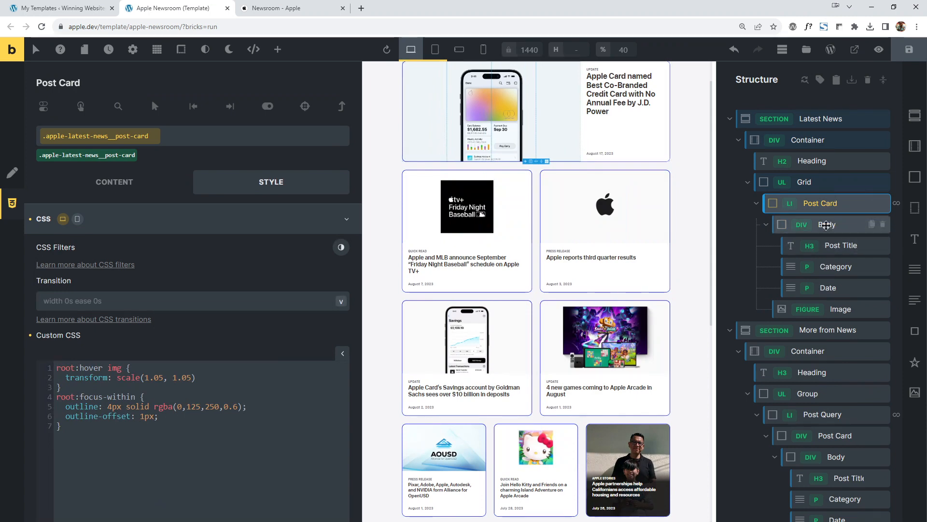
click(829, 223)
click(838, 308)
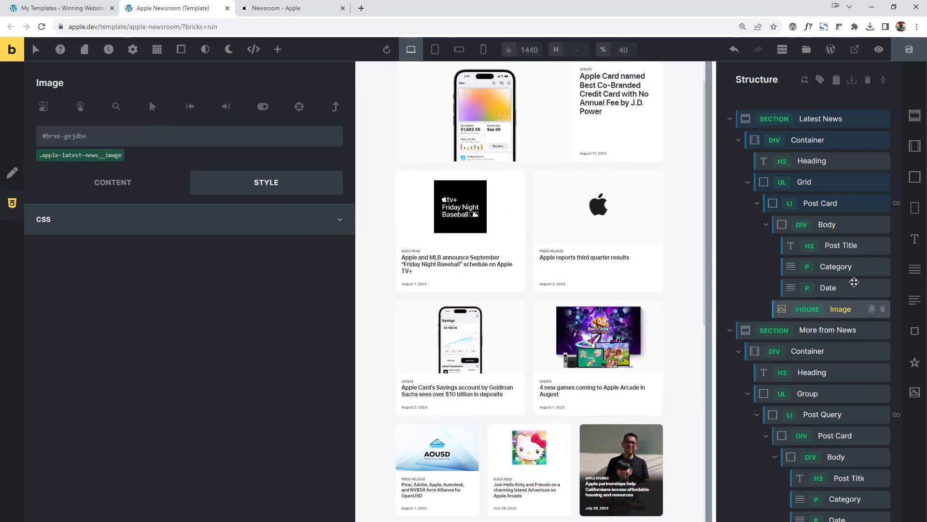
click(829, 223)
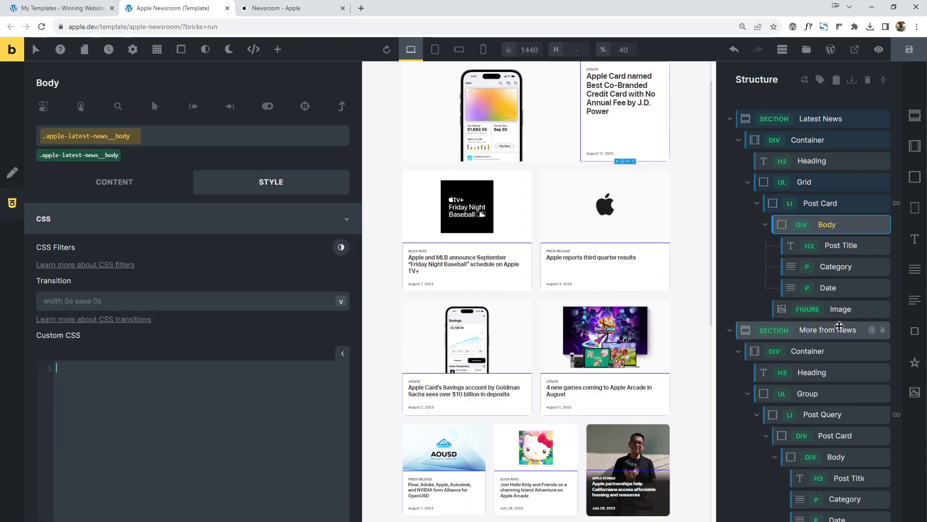
click(843, 314)
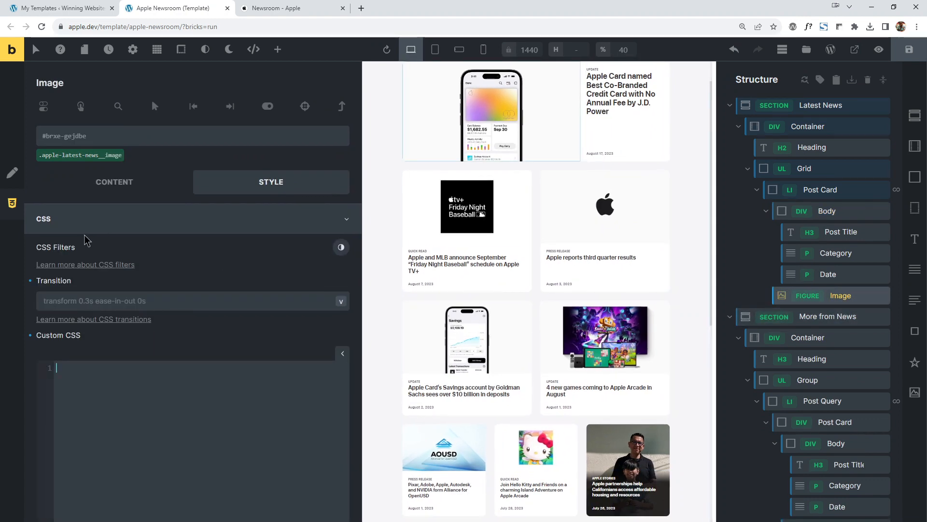
Examine the layout settings of the Image's apple-latest-news__image class, including sizing, position and order.
click(155, 223)
click(87, 155)
click(161, 229)
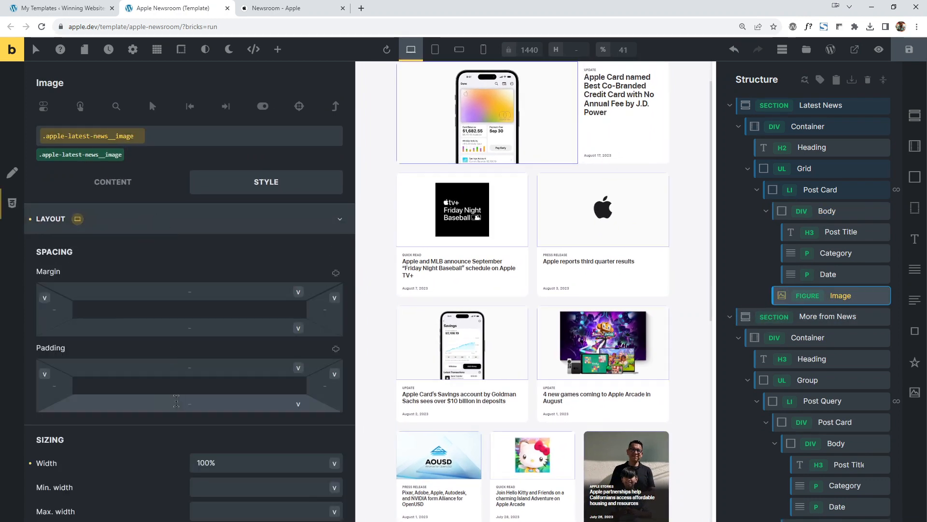
scroll(184, 385, down, 5)
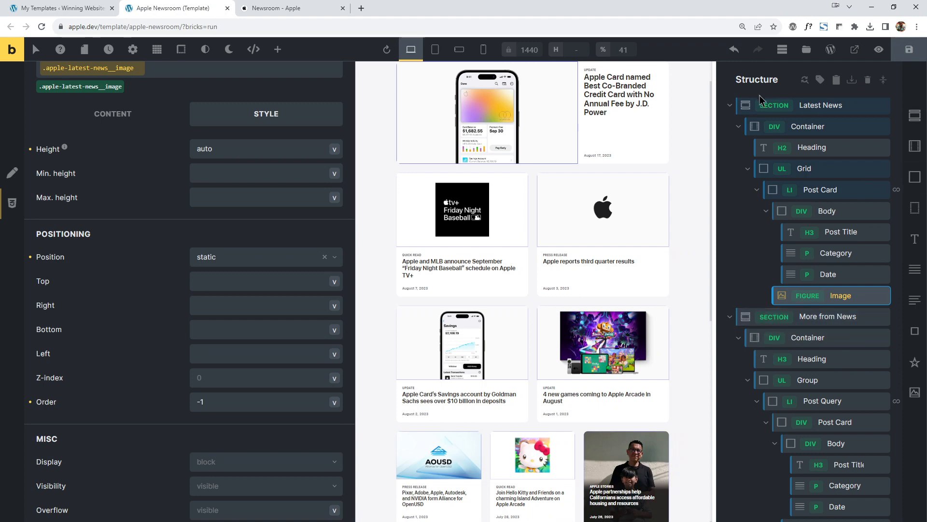
Reopen the Latest News grid's custom CSS and highlight the nested nth-child(2) selector and its grid-column: span 4 line.
click(806, 169)
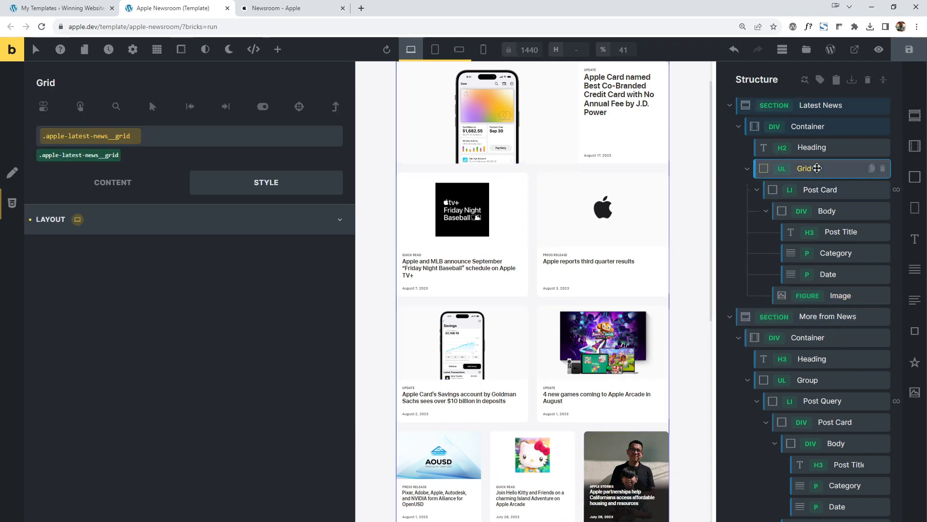
click(131, 223)
click(130, 222)
click(133, 432)
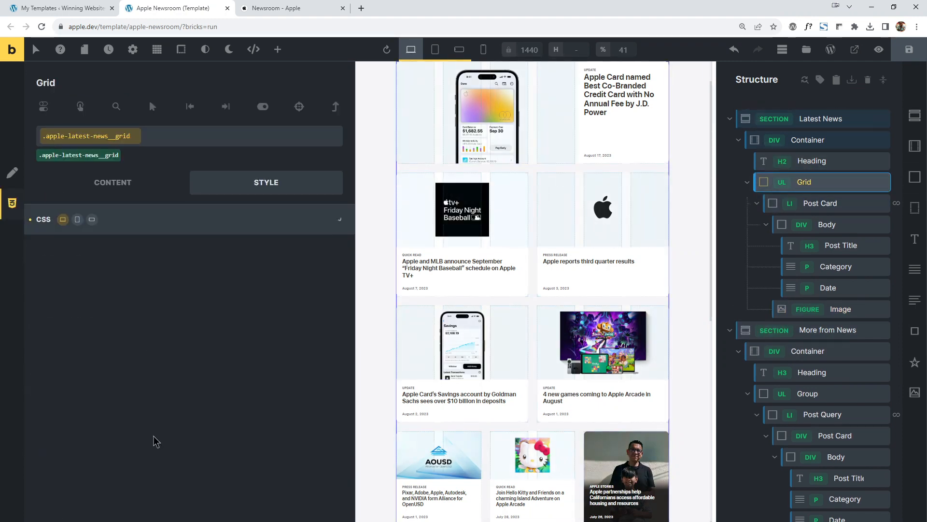
scroll(322, 281, down, 1)
scroll(63, 338, down, 5)
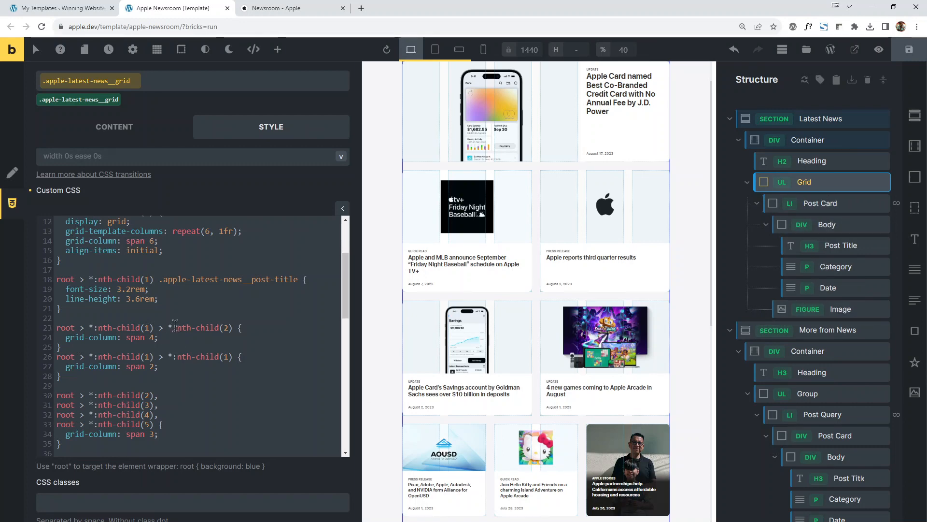
drag(166, 326, 219, 323)
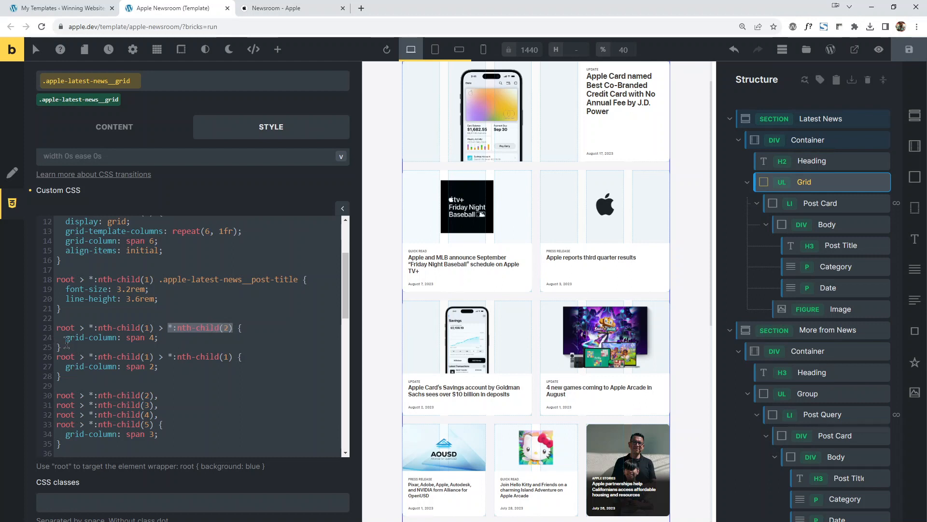
drag(66, 338, 163, 350)
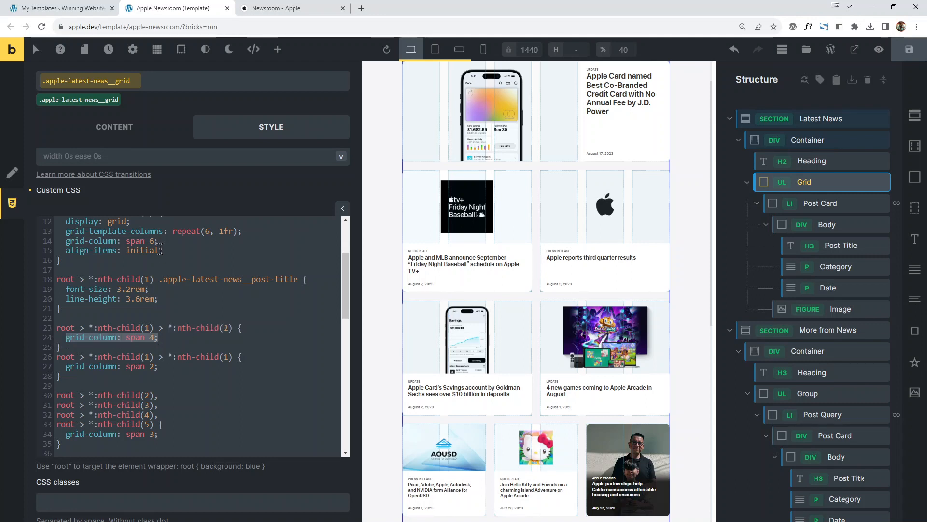
Review the grid's first-child rule again, and select and collapse the Body element inside the Post Card.
scroll(198, 242, up, 2)
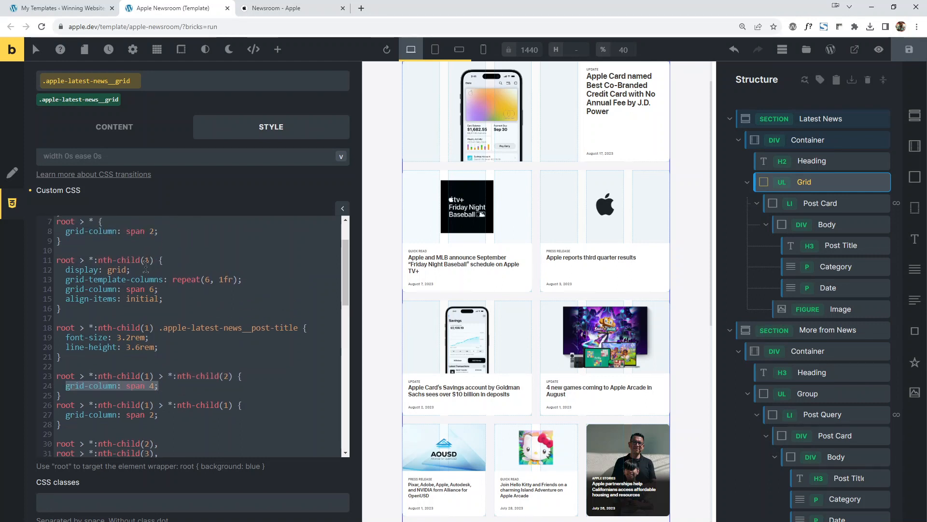
scroll(138, 263, down, 2)
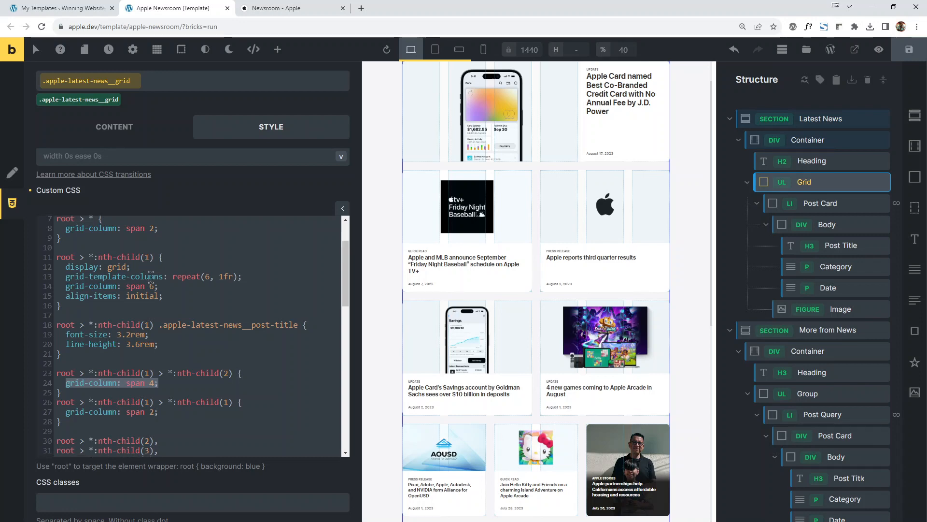
click(827, 224)
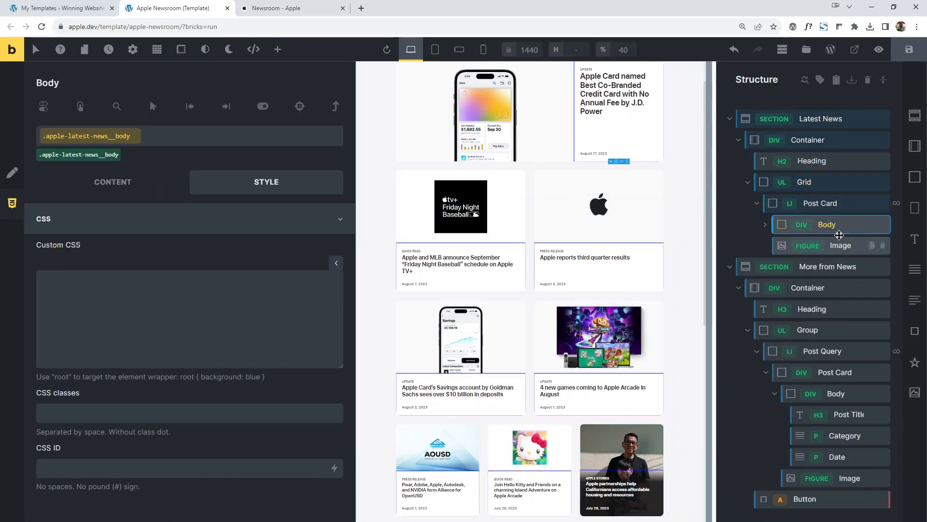
Return to the Latest News grid's custom CSS and highlight the rule that spans children 2 to 5 over three columns.
click(816, 182)
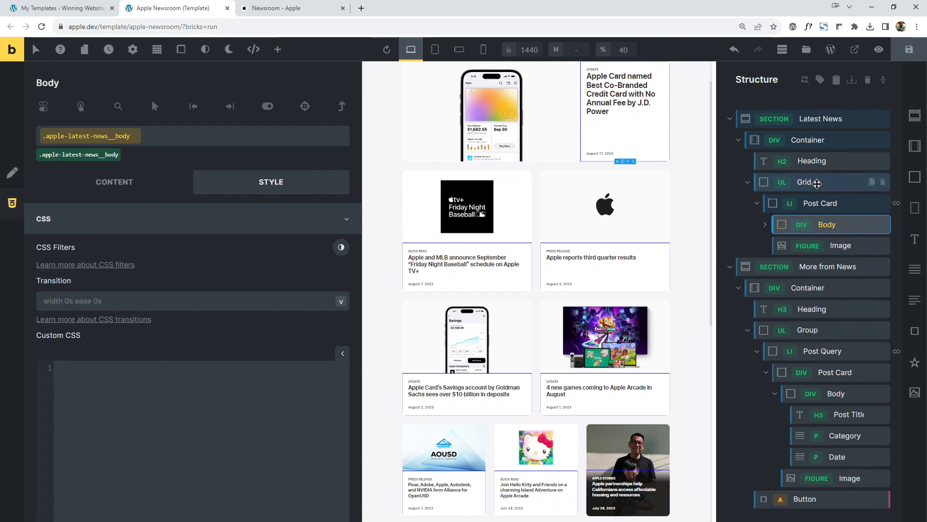
scroll(349, 416, down, 4)
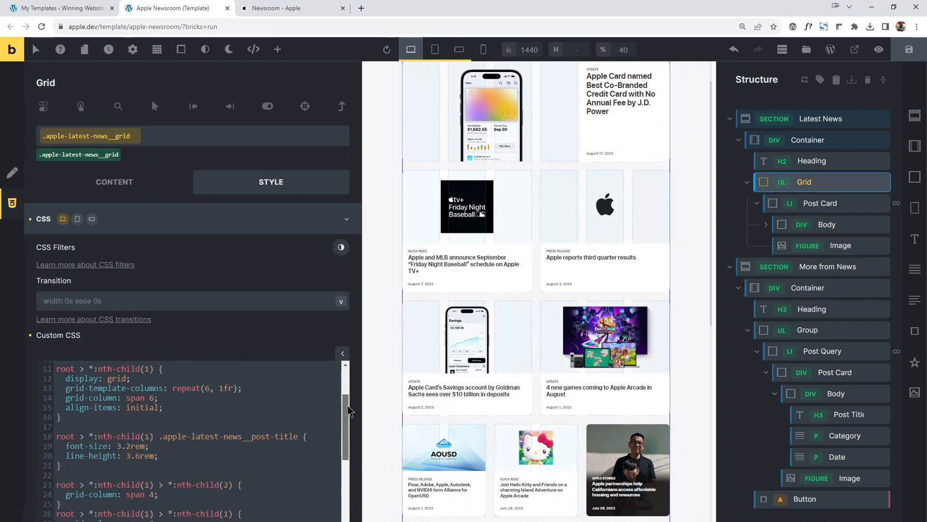
scroll(349, 420, down, 3)
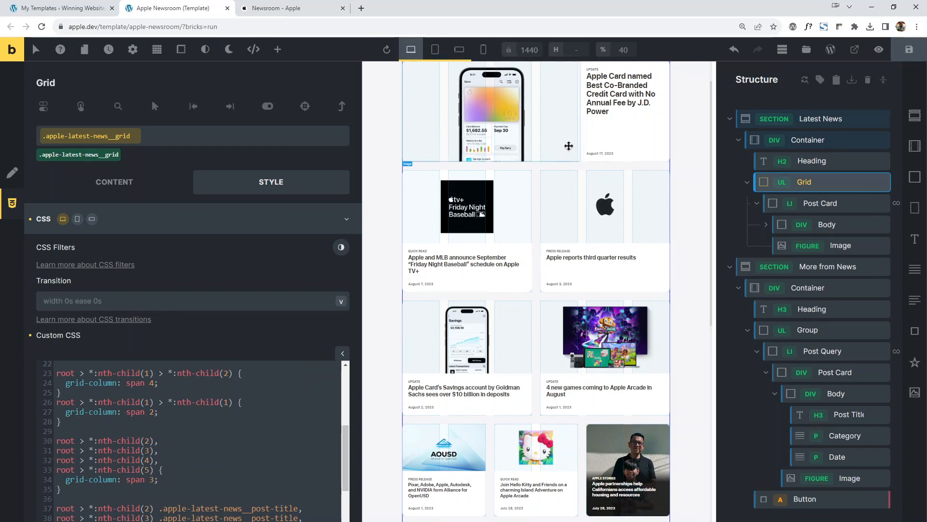
scroll(270, 243, down, 1)
scroll(270, 242, down, 3)
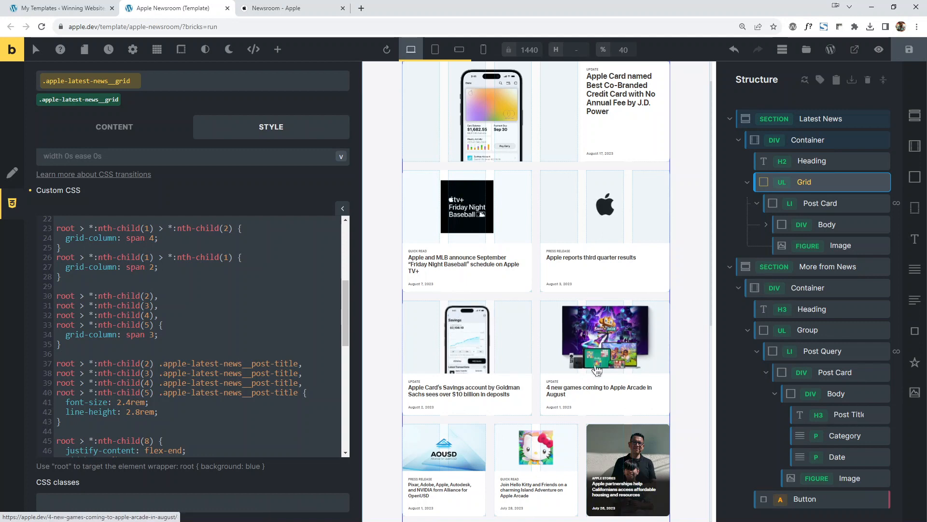
drag(53, 342, 49, 300)
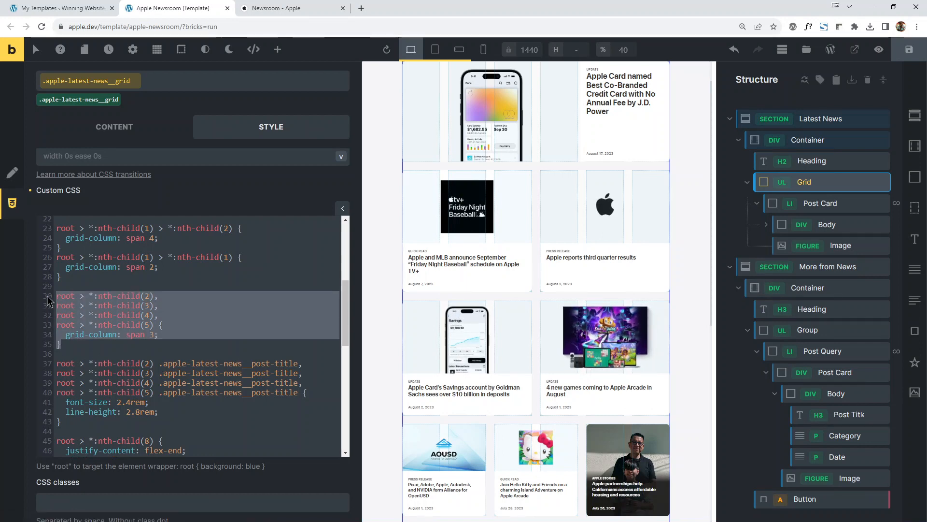
click(164, 336)
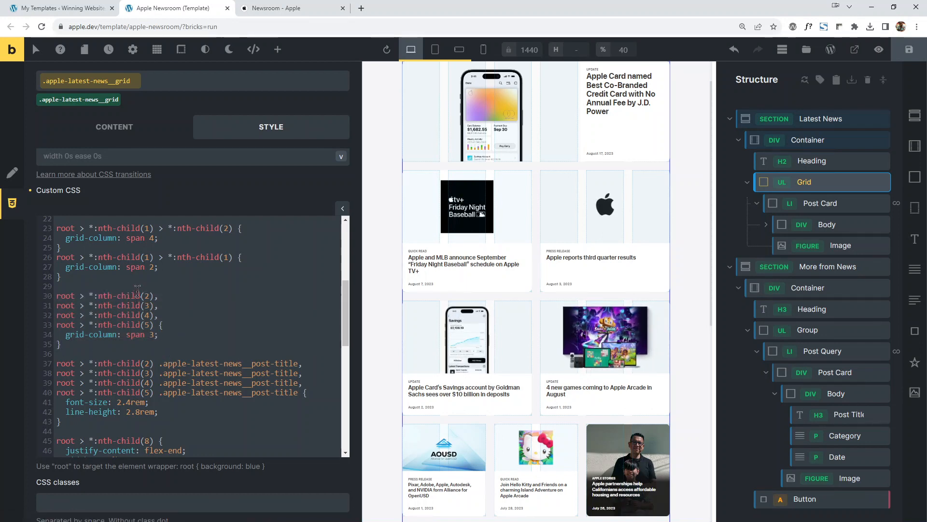
Highlight the font-size: 2.4rem line in the post-title rule for children 2 to 5.
scroll(346, 341, down, 3)
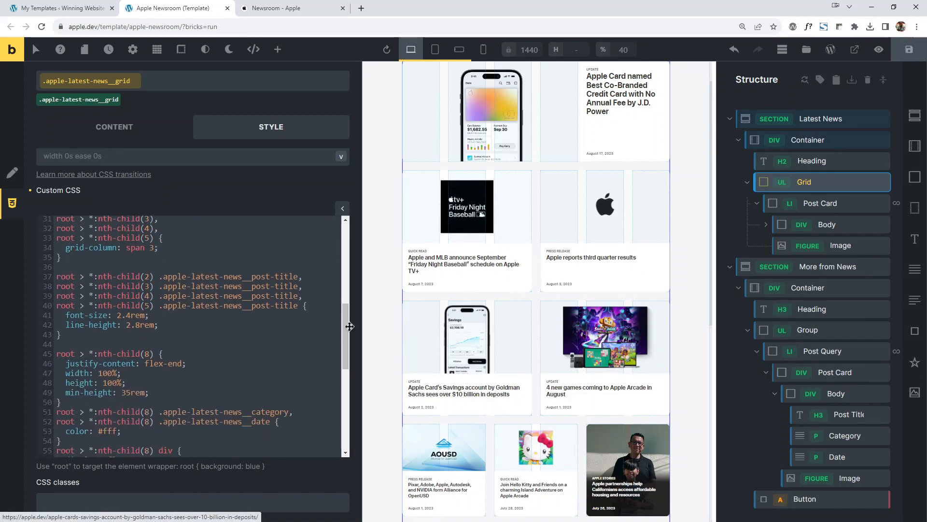
drag(64, 317, 140, 315)
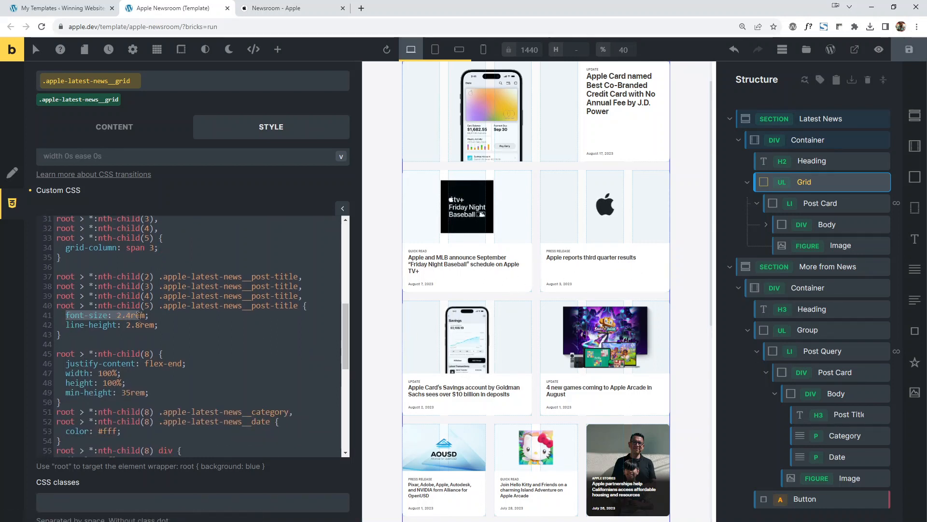
click(169, 328)
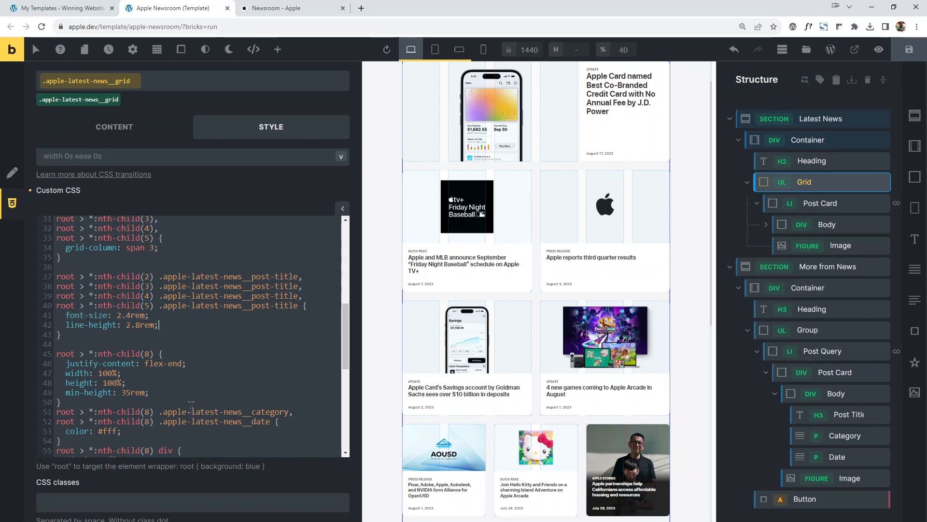
View the lower news cards on the canvas and highlight the root > *:nth-child(8) selector in the grid's CSS.
scroll(507, 356, down, 3)
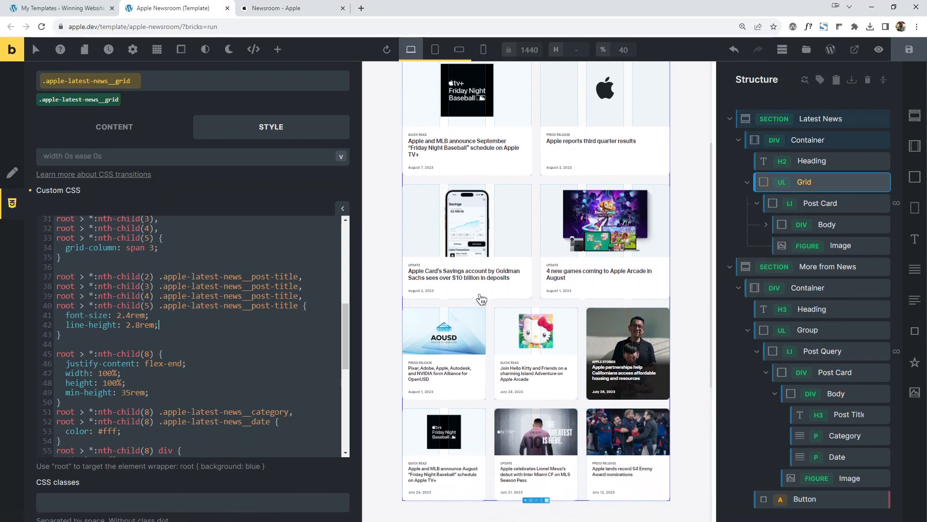
scroll(476, 359, down, 1)
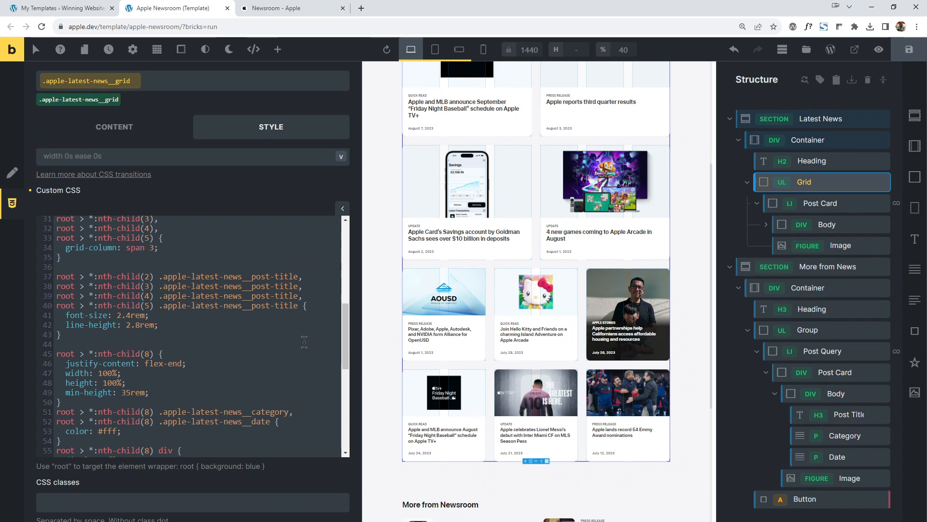
drag(348, 331, 347, 352)
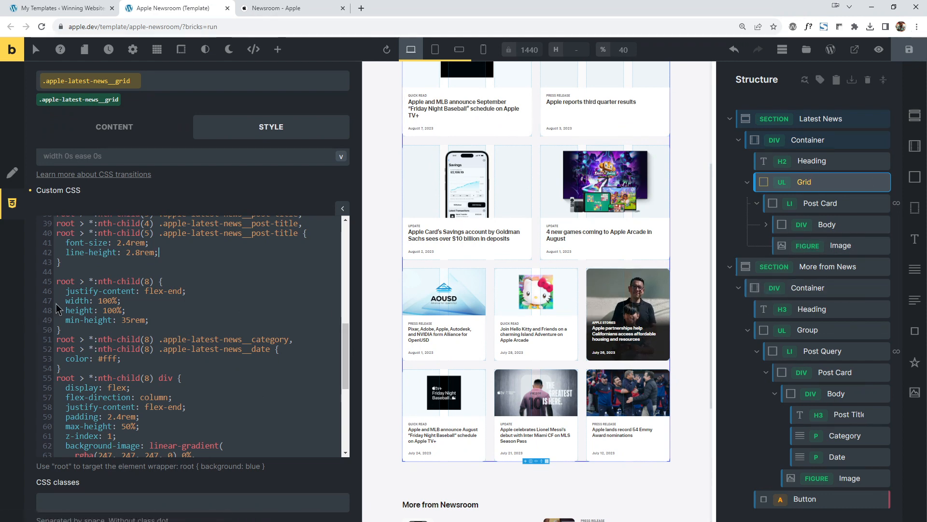
drag(56, 281, 153, 281)
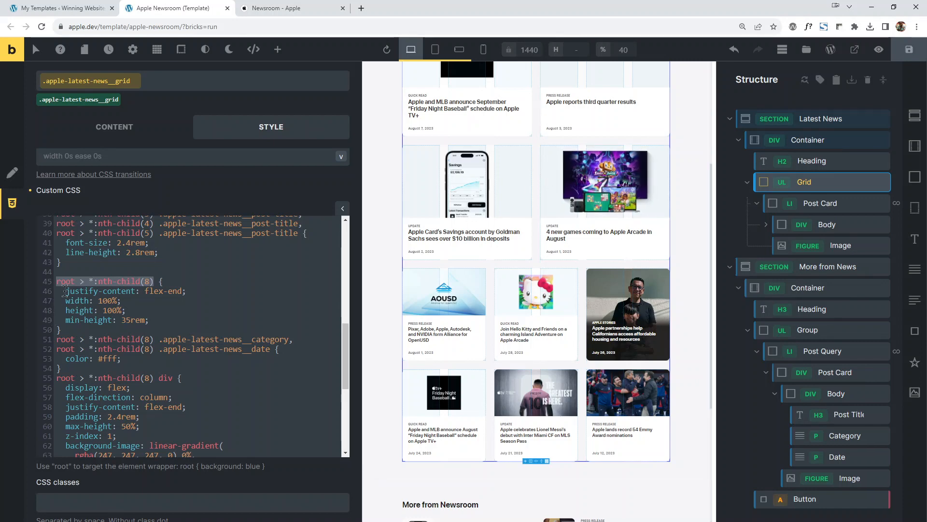
Highlight the justify-content: flex-end, width: 100% and min-height: 35rem lines in the grid's nth-child(8) rule.
drag(64, 291, 174, 292)
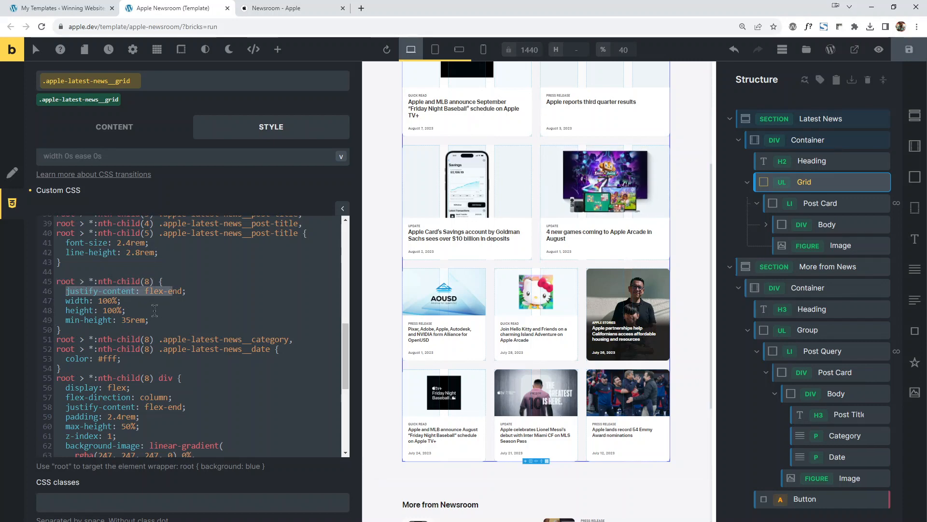
click(130, 301)
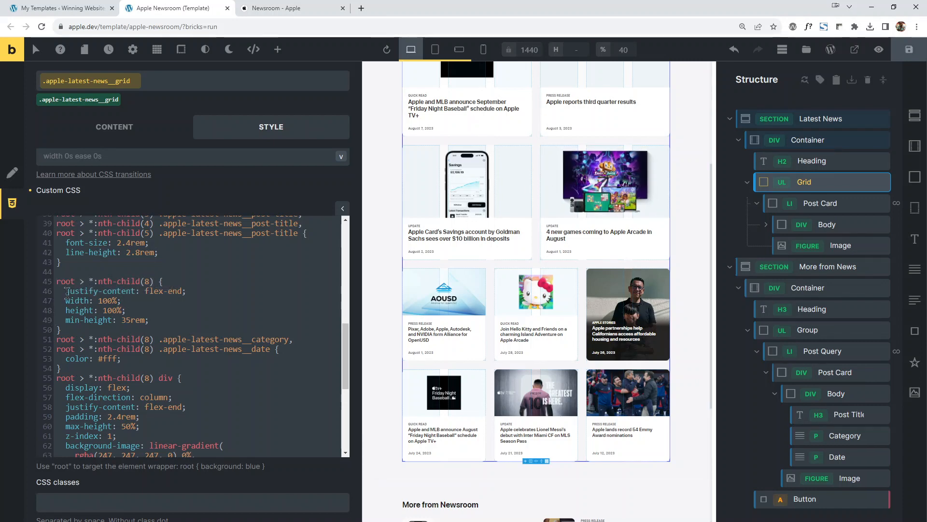
drag(67, 290, 195, 295)
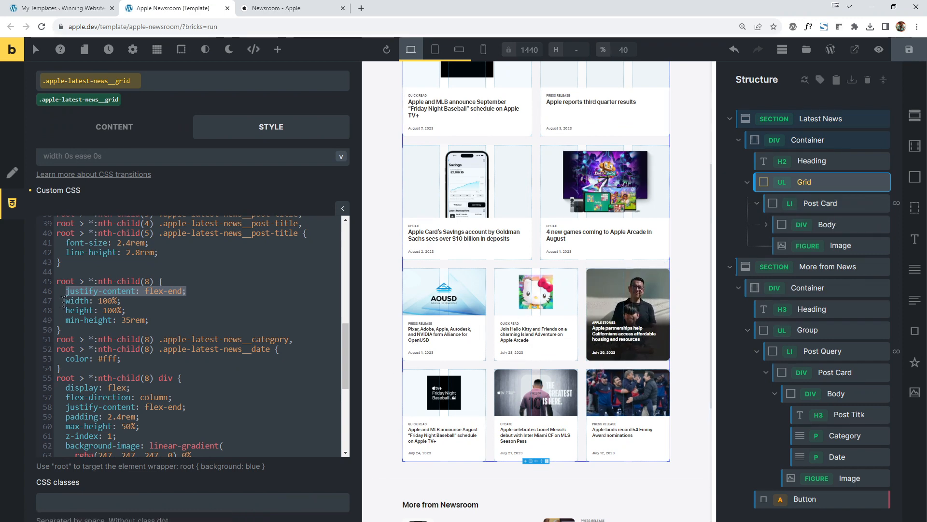
drag(64, 302, 131, 299)
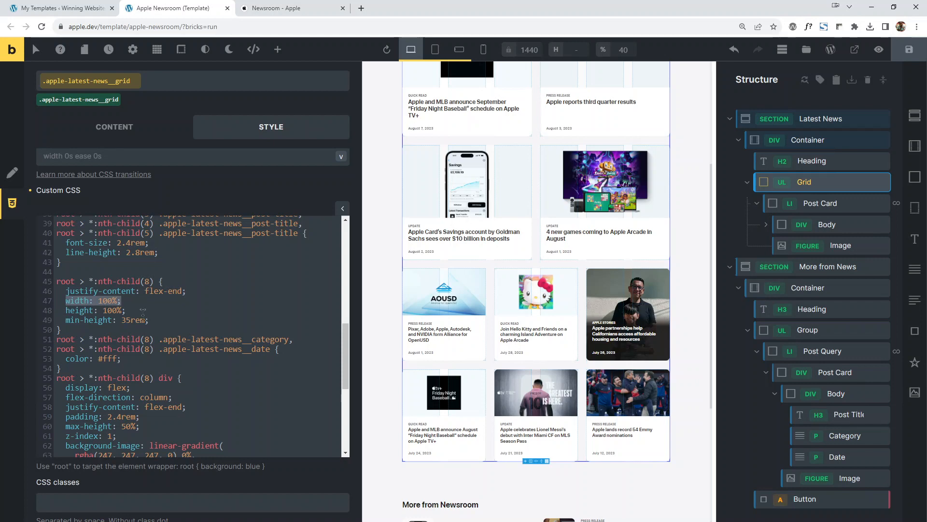
drag(64, 322, 149, 320)
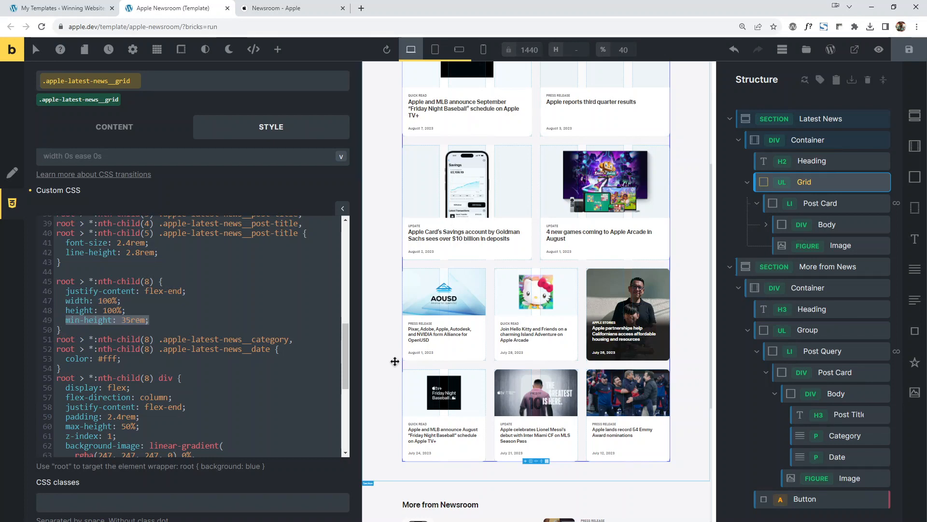
click(191, 302)
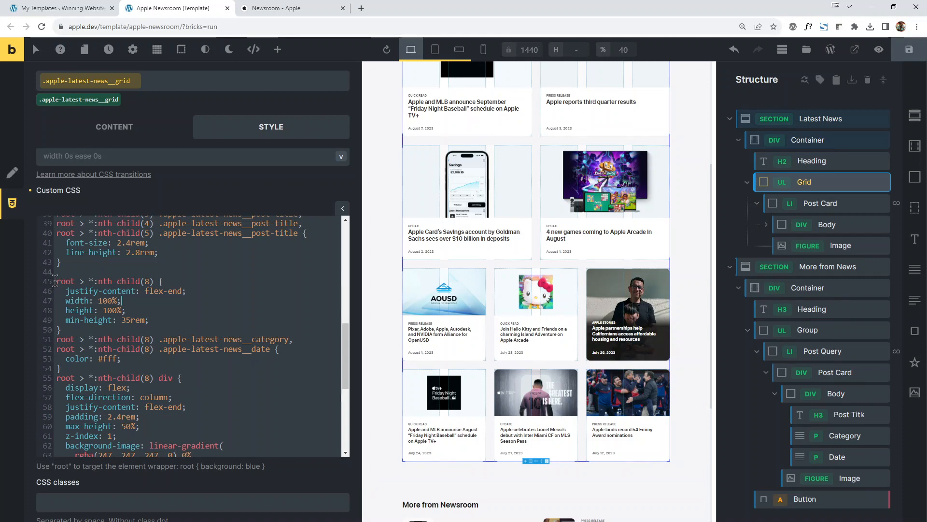
Highlight the nth-child(8) selector, then the category selector and color: #fff line in the category and date rule.
drag(56, 280, 145, 285)
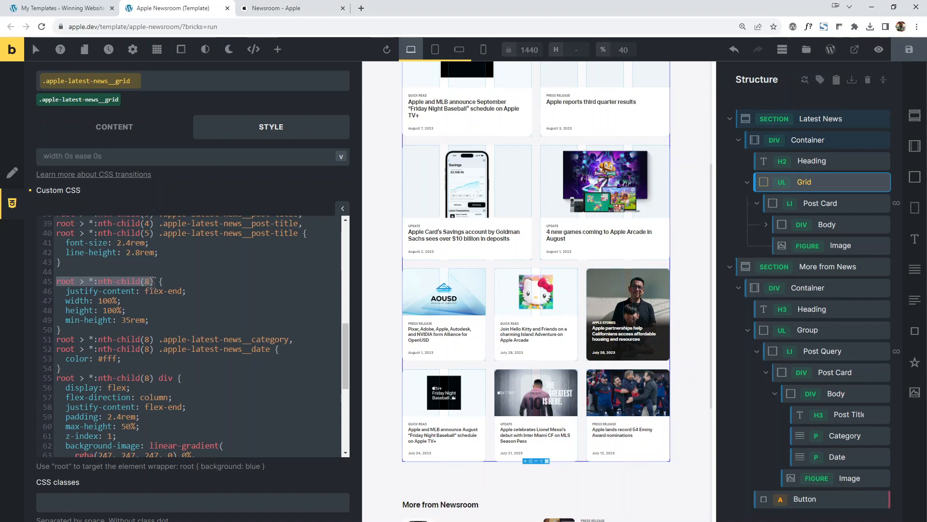
drag(159, 339, 288, 340)
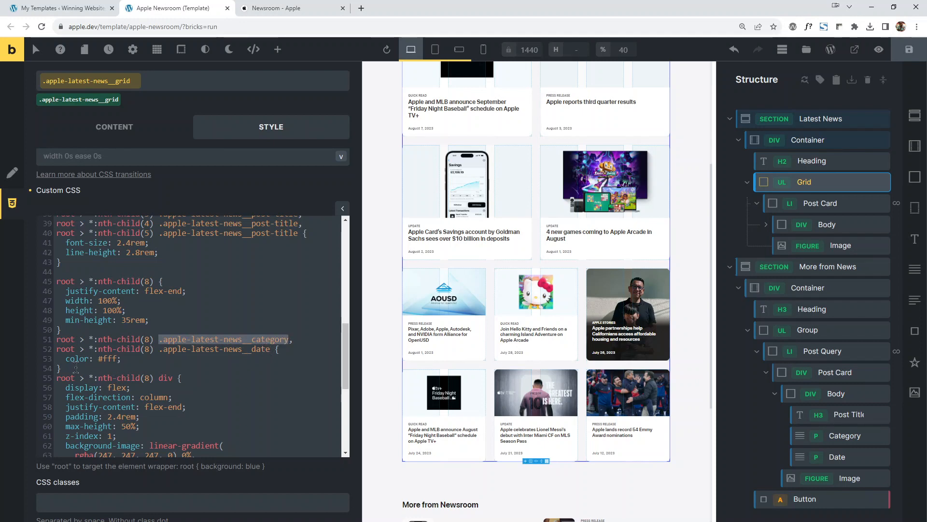
drag(60, 358, 61, 368)
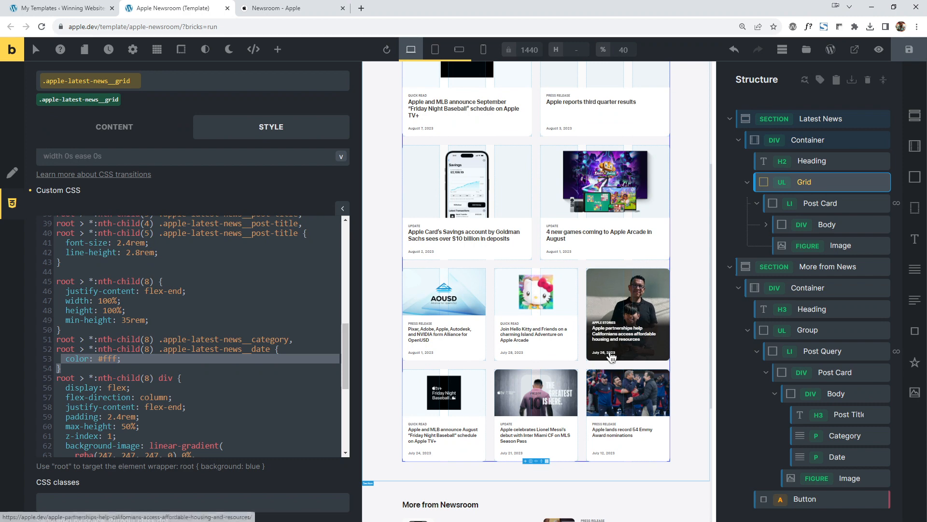
Review the nth-child(8) div rule, highlighting display: flex, justify-content: flex-end, color: #ffffff and background-color: transparent.
scroll(205, 332, down, 3)
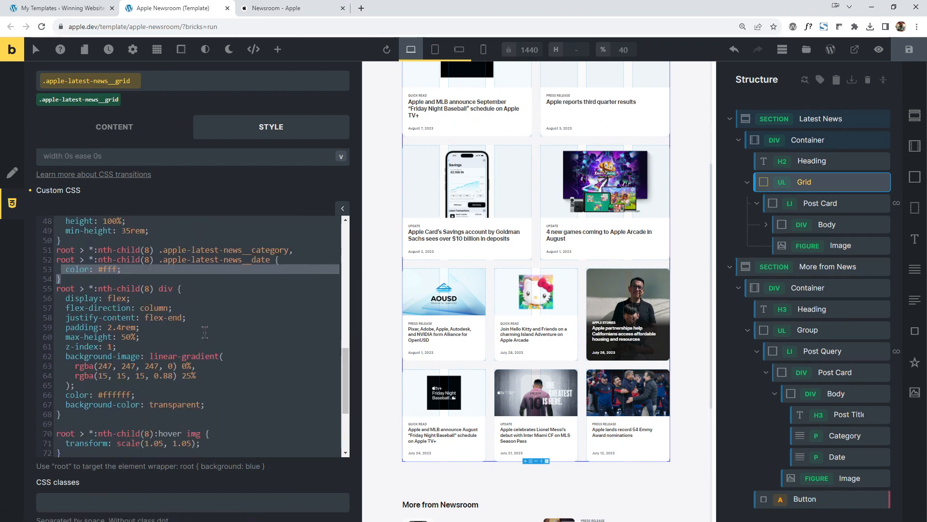
click(204, 332)
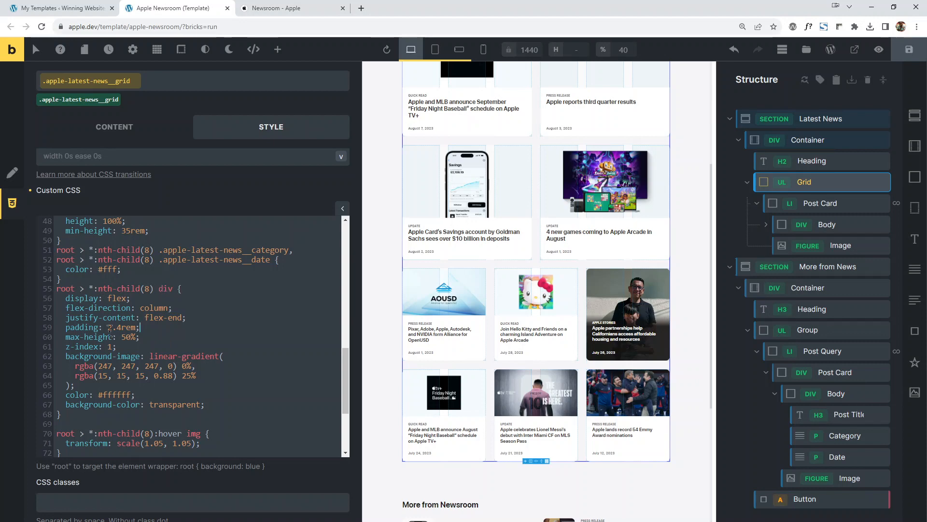
drag(66, 298, 134, 300)
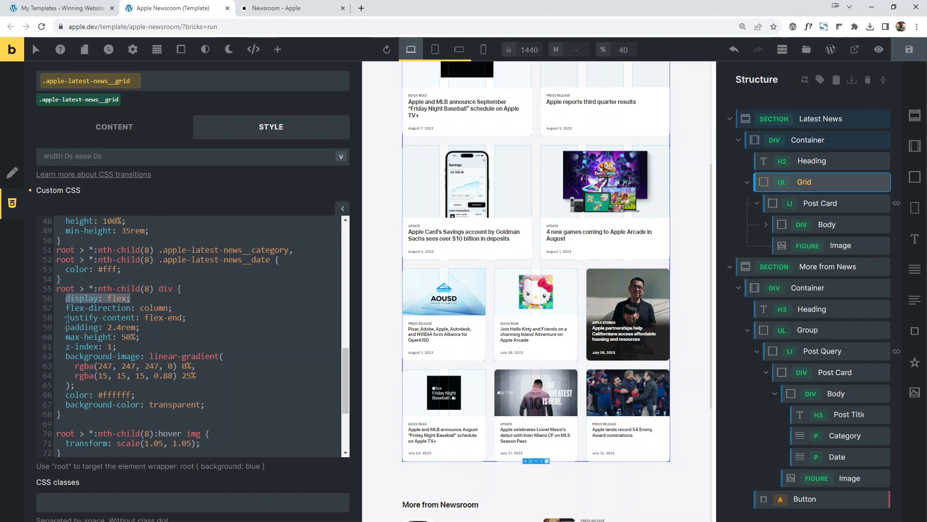
drag(66, 318, 187, 318)
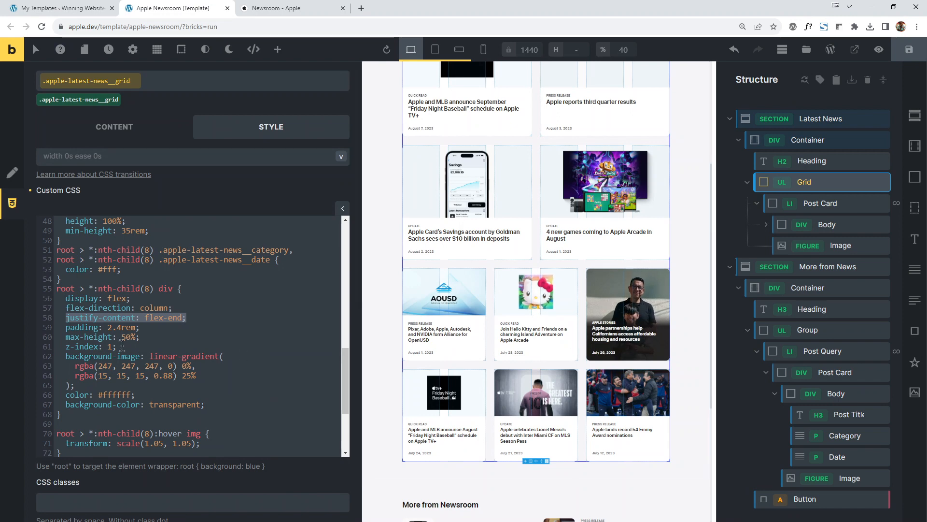
click(64, 338)
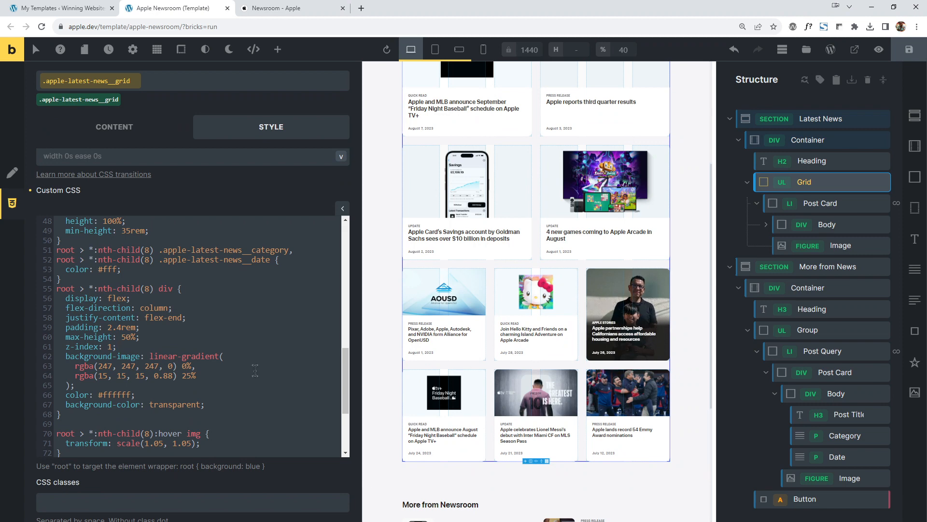
scroll(208, 333, down, 1)
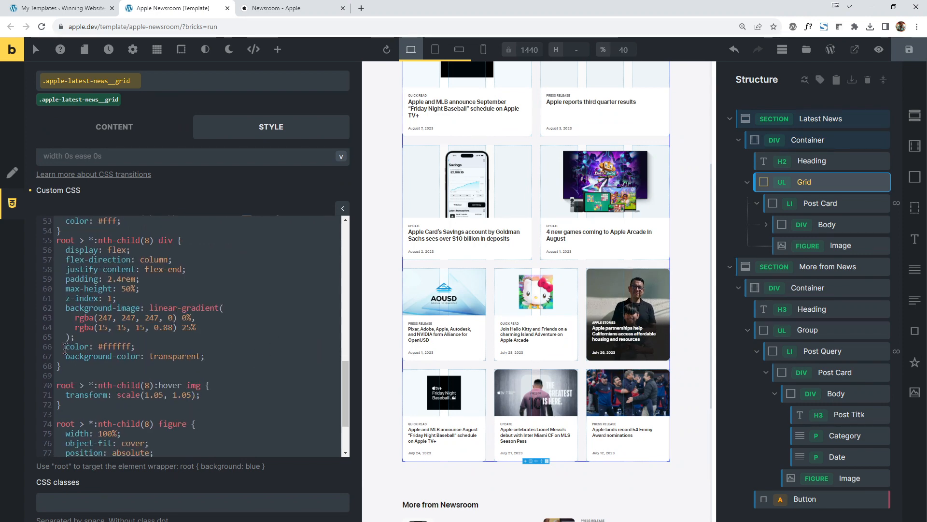
drag(65, 346, 135, 346)
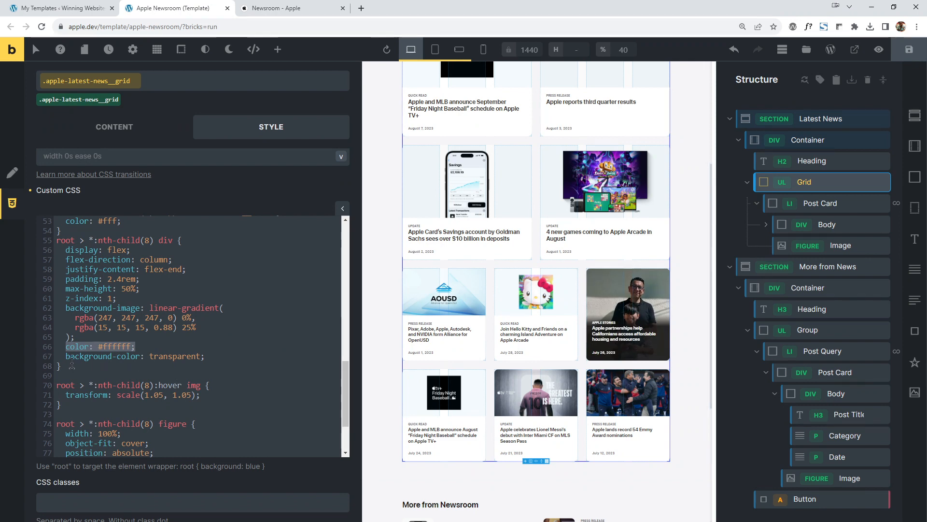
drag(62, 356, 205, 356)
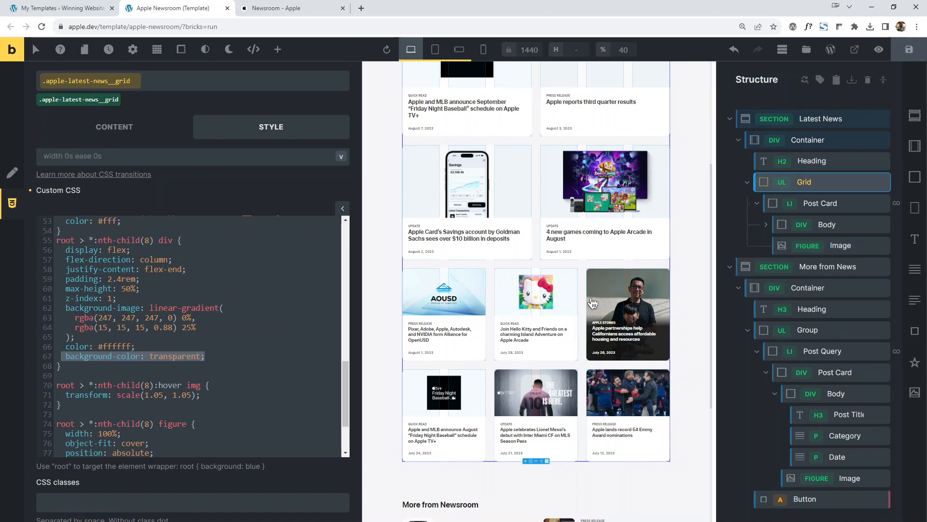
Highlight the nth-child(8):hover img selector and its transform: scale(1.05, 1.05) line in the grid's custom CSS.
scroll(347, 387, down, 1)
scroll(346, 386, down, 1)
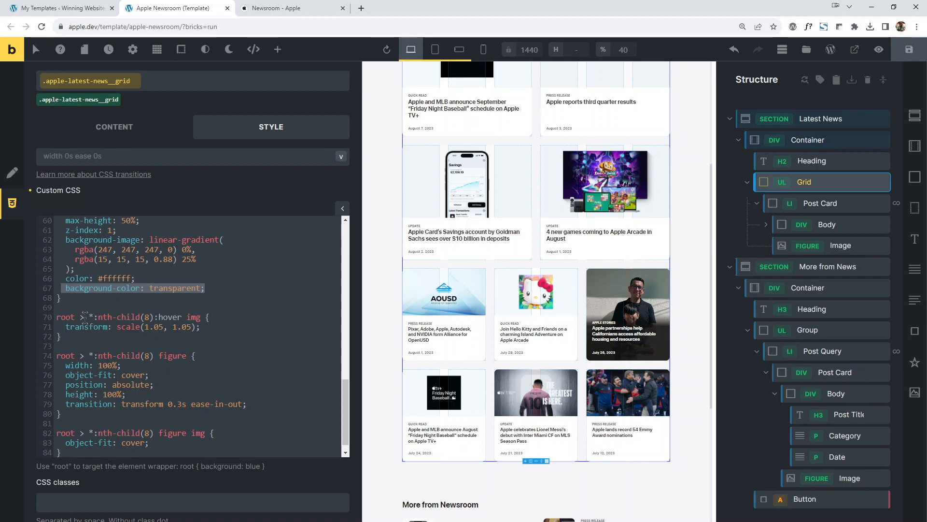
drag(84, 319, 150, 318)
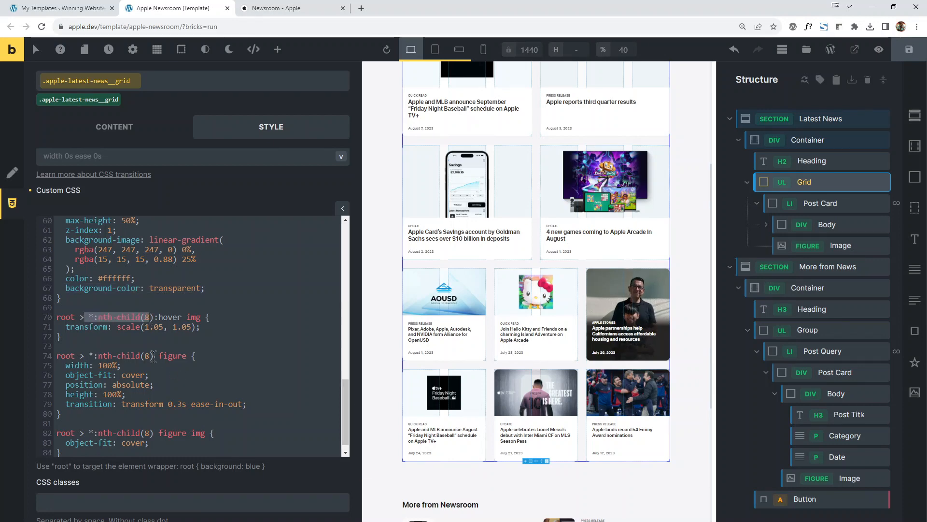
drag(66, 326, 207, 329)
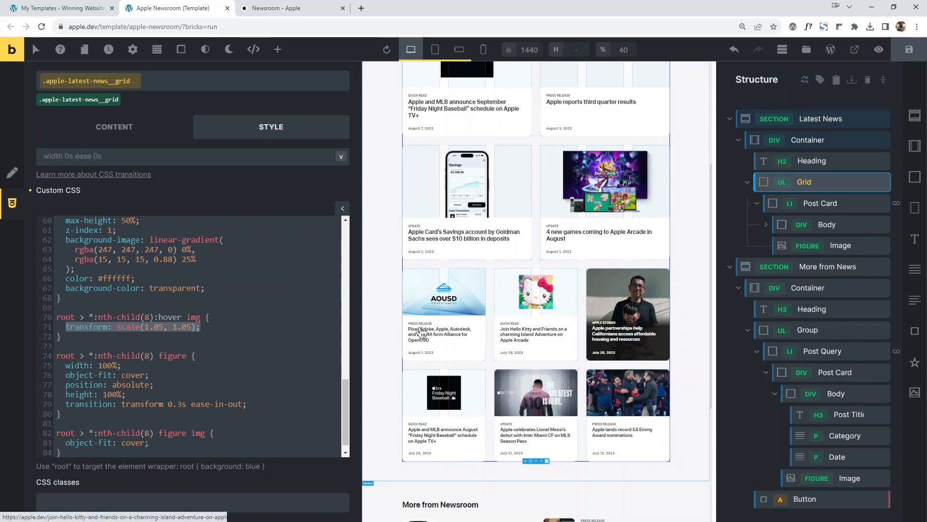
drag(345, 382, 345, 396)
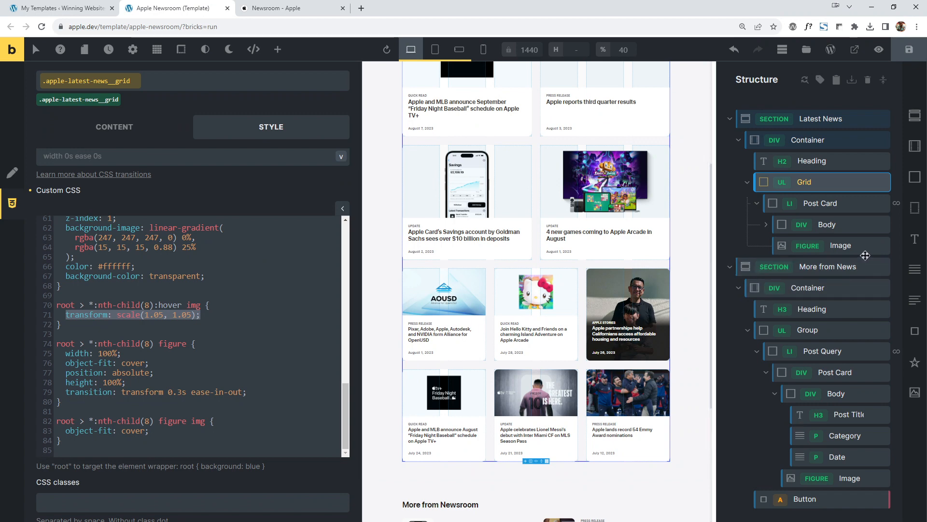
Open the template's front-end preview in a new tab and view the eighth news card at 100% page zoom.
click(855, 49)
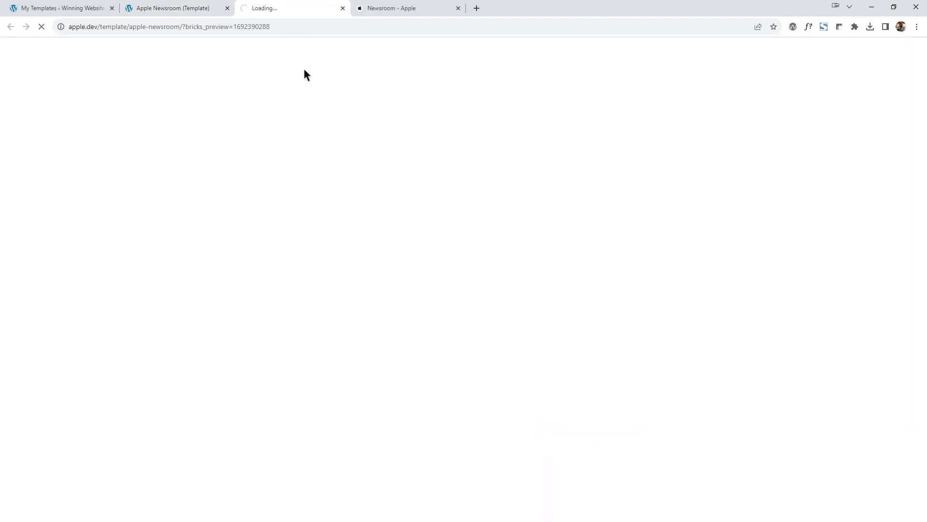
scroll(462, 216, down, 8)
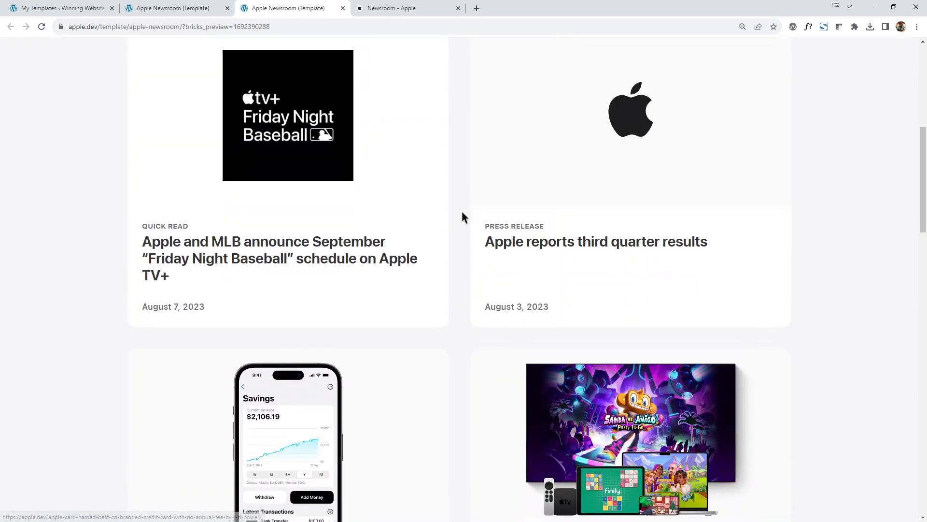
key(ctrl+0)
scroll(600, 169, down, 8)
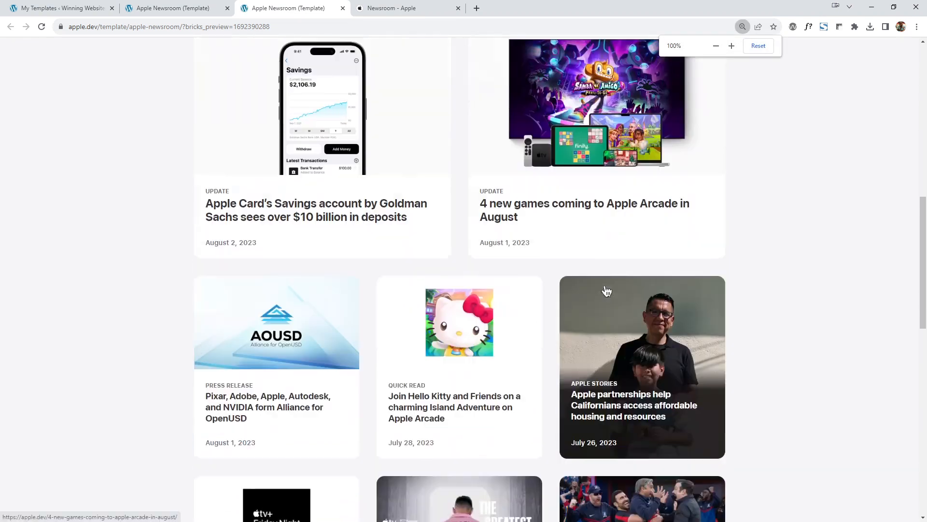
Inspect the eighth card's figure and img with DevTools docked below the page, and turn off device emulation.
right_click(600, 169)
click(643, 339)
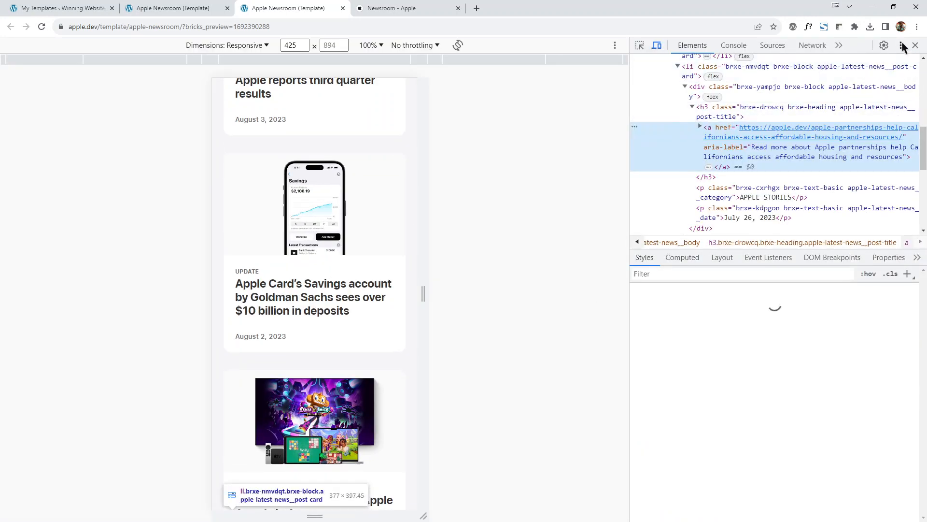
click(901, 45)
click(895, 66)
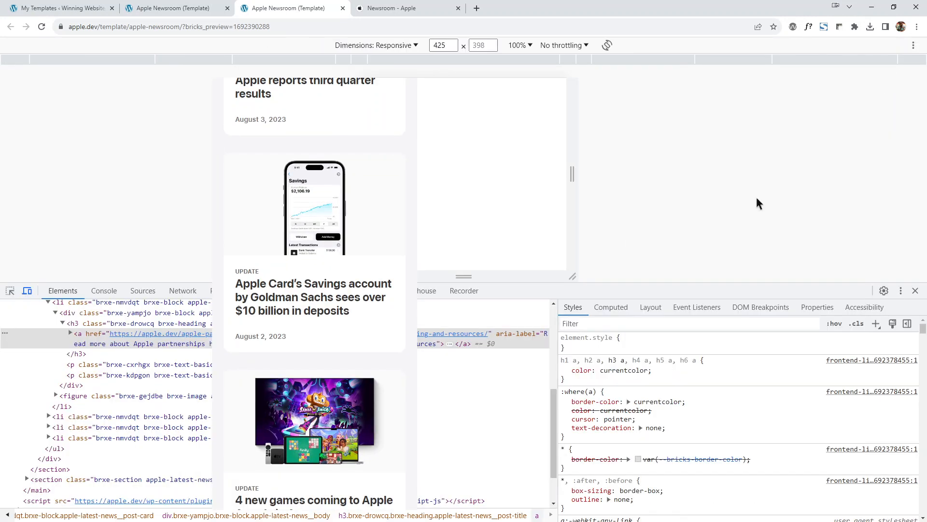
click(56, 395)
click(85, 407)
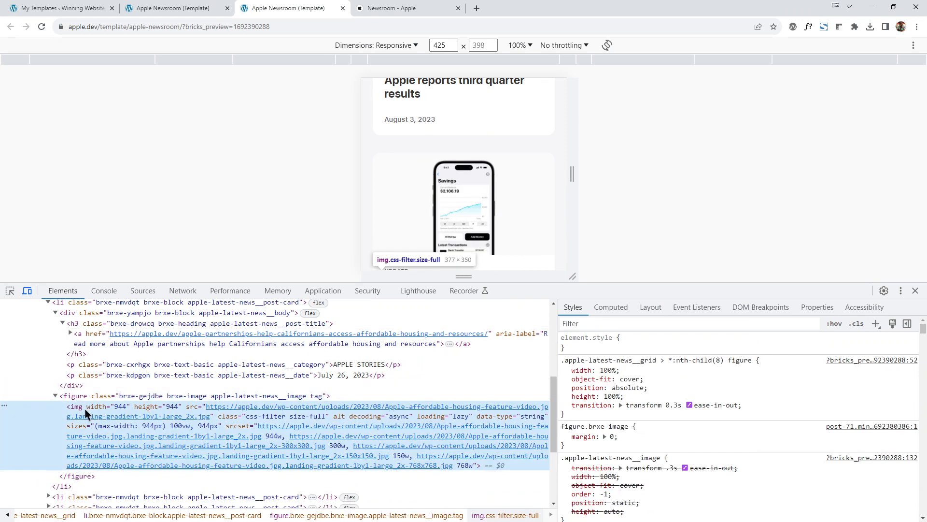
click(27, 291)
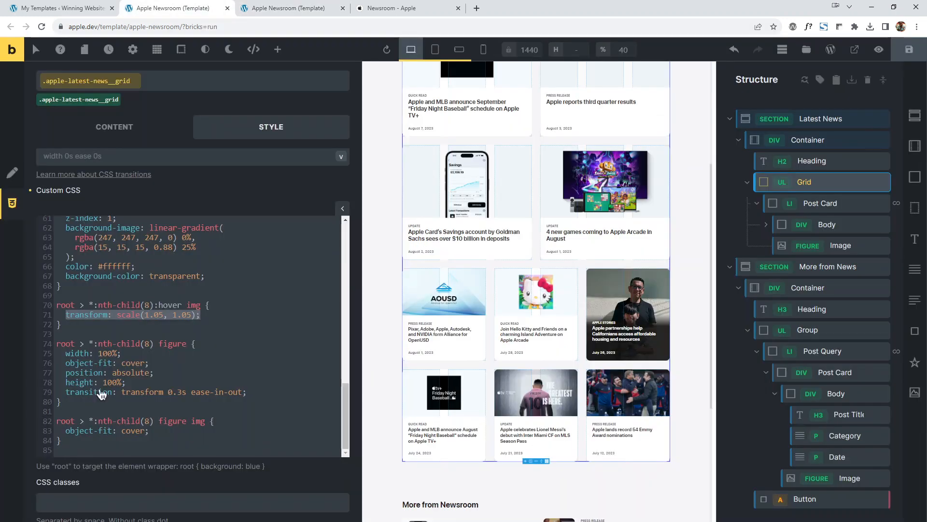
Return to the Bricks builder at 110% page zoom and highlight the whole nth-child(8):hover img rule.
click(152, 8)
scroll(148, 303, down, 1)
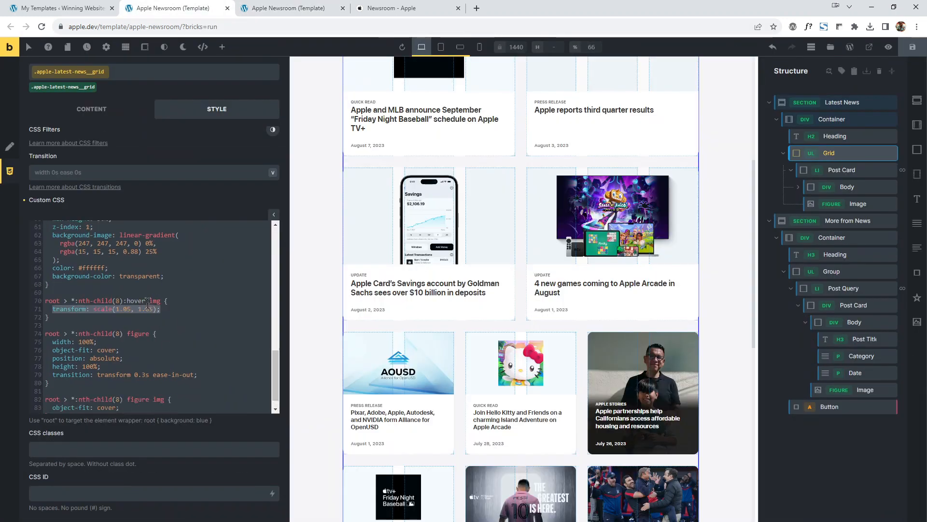
click(135, 322)
key(ctrl+plus)
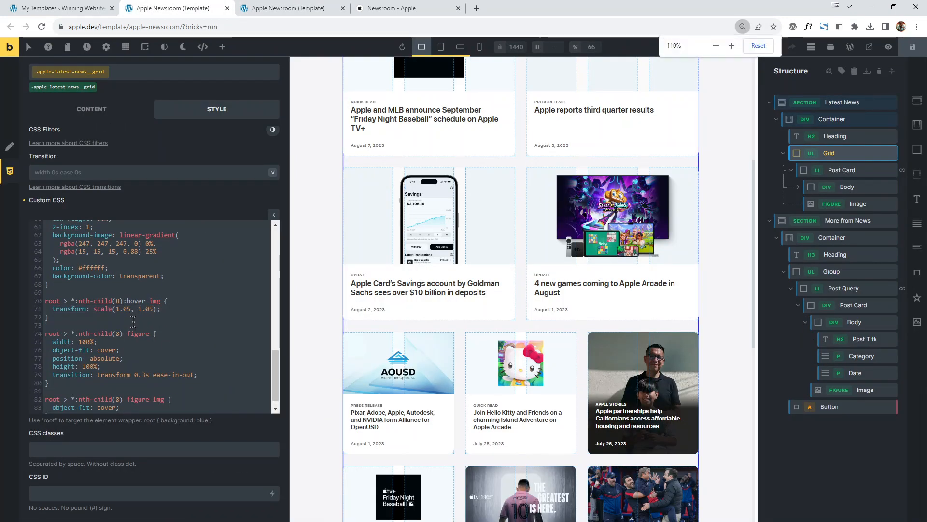
drag(69, 332, 50, 314)
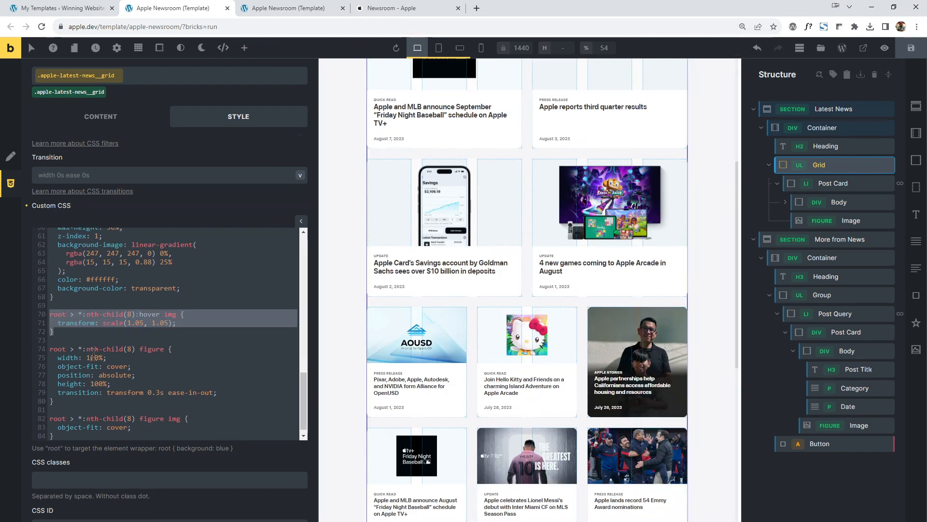
Review the nth-child(8) figure rule, highlighting its sizing lines and the transition: transform 0.3s ease-in-out declaration.
drag(50, 350, 61, 395)
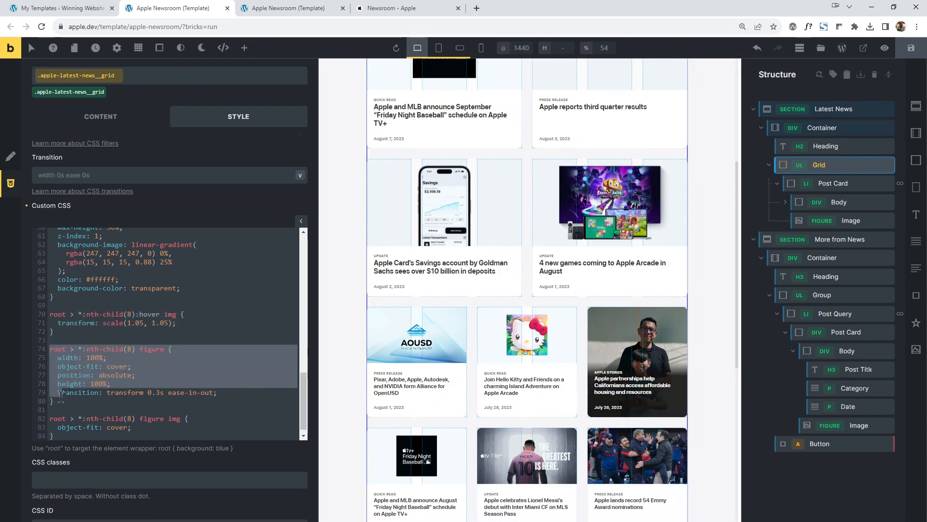
click(162, 373)
drag(57, 366, 115, 361)
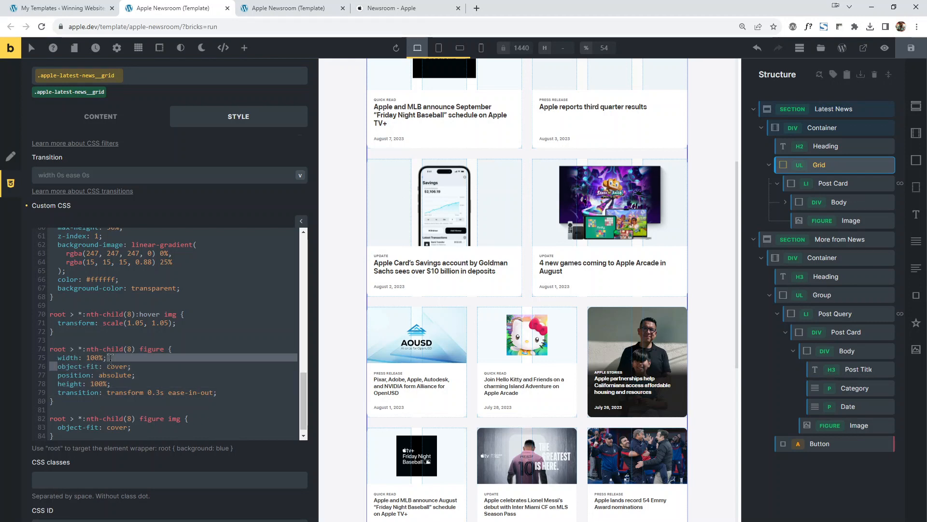
click(67, 368)
click(166, 374)
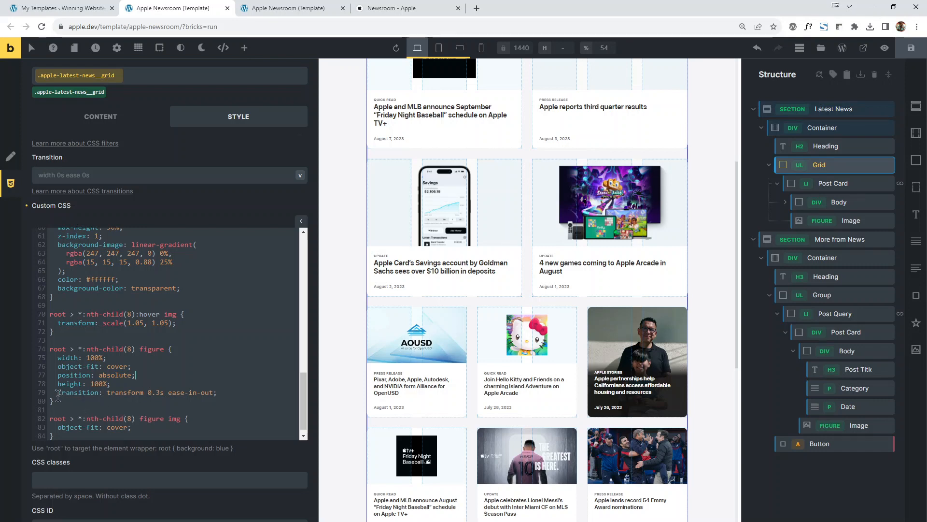
drag(57, 394, 212, 393)
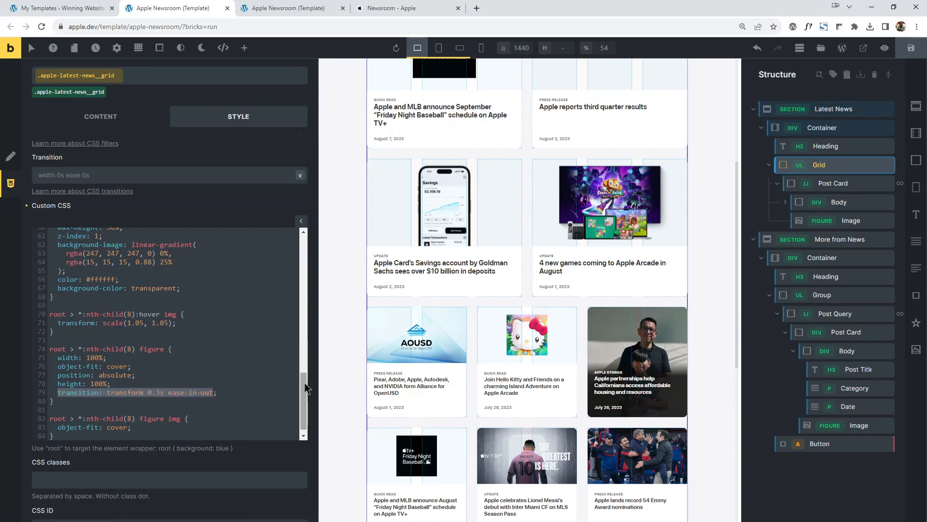
Review the nth-child(8) figure img rule, highlighting its selector and object-fit: cover, and highlight transform: scale(1.05, 1.05) in the hover rule.
scroll(306, 386, down, 1)
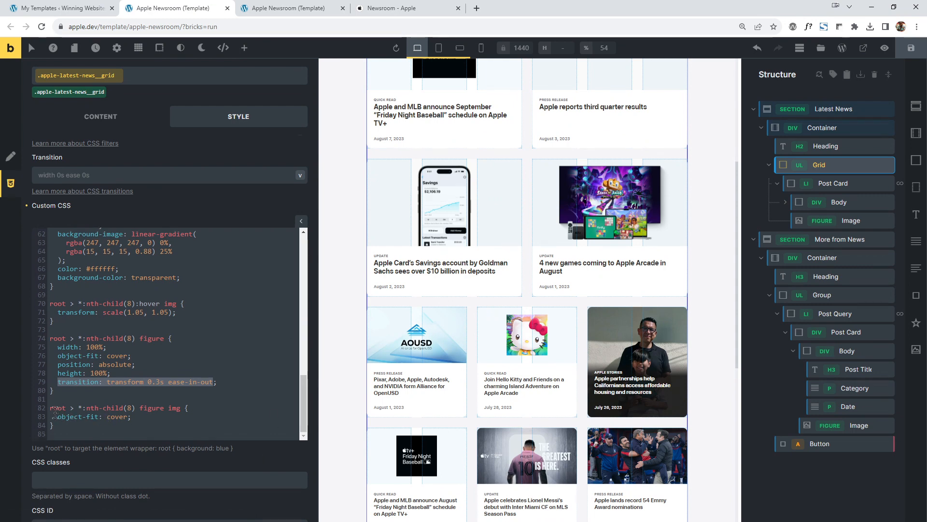
drag(51, 408, 161, 410)
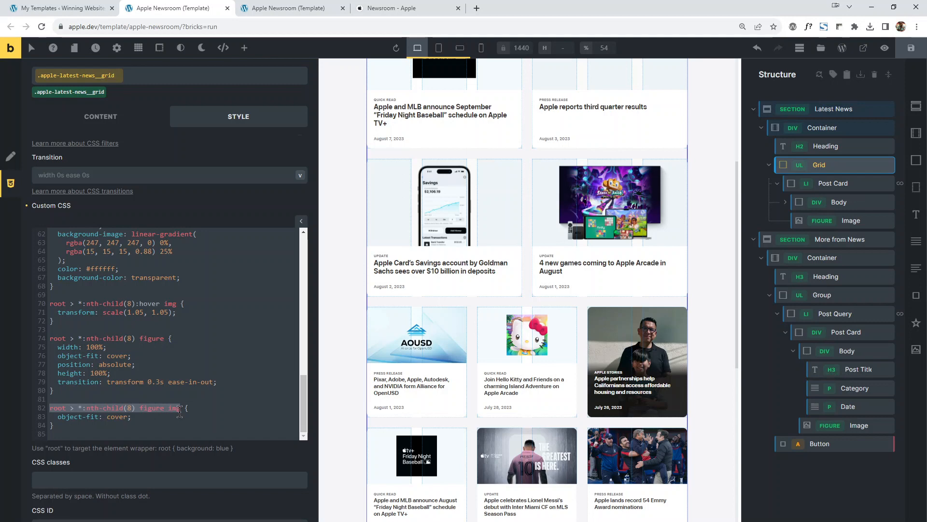
click(127, 431)
drag(58, 418, 129, 419)
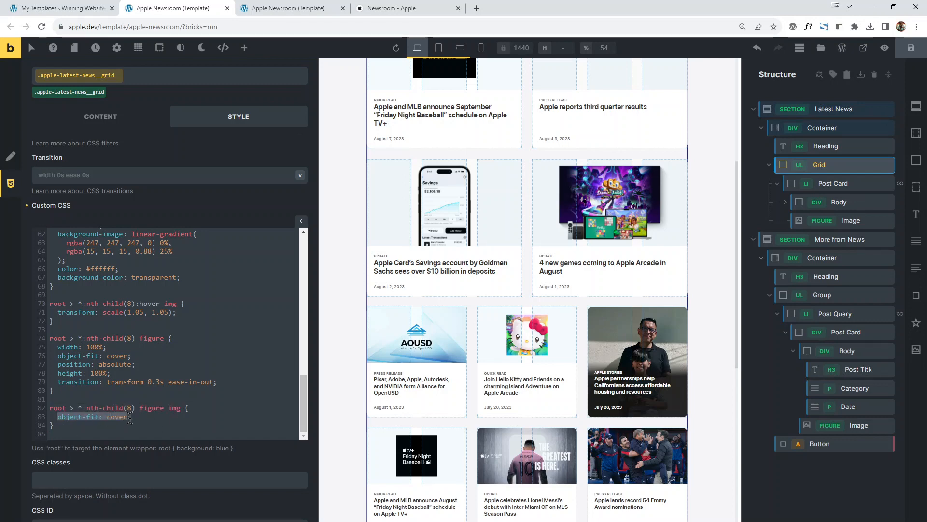
drag(174, 314, 58, 315)
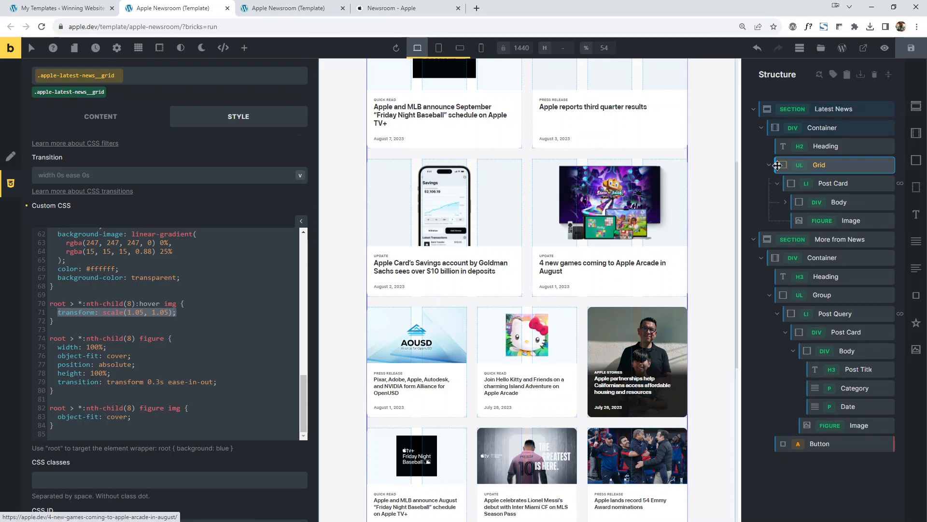
Look over the Latest News cards on the canvas at desktop width, from the first card down to the eighth.
scroll(475, 303, up, 2)
scroll(483, 251, up, 5)
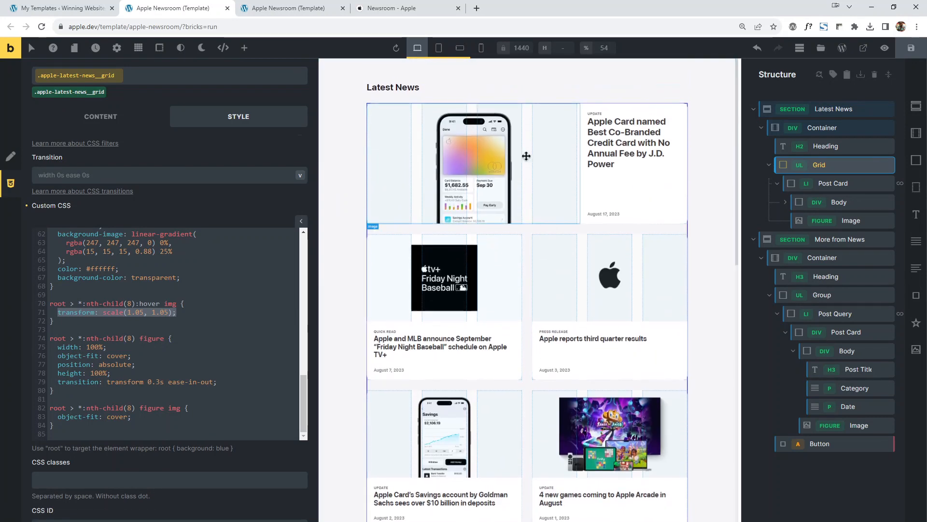
scroll(589, 148, down, 2)
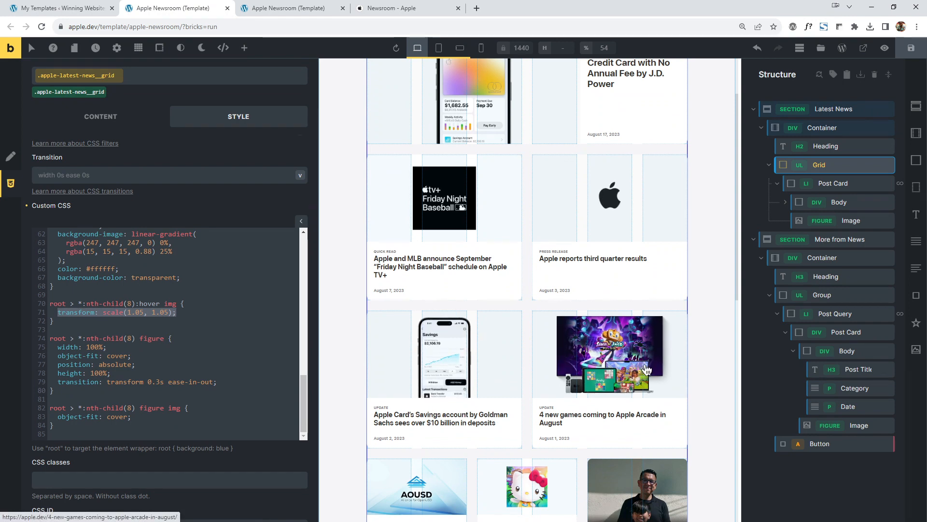
scroll(565, 223, down, 2)
scroll(565, 223, down, 2)
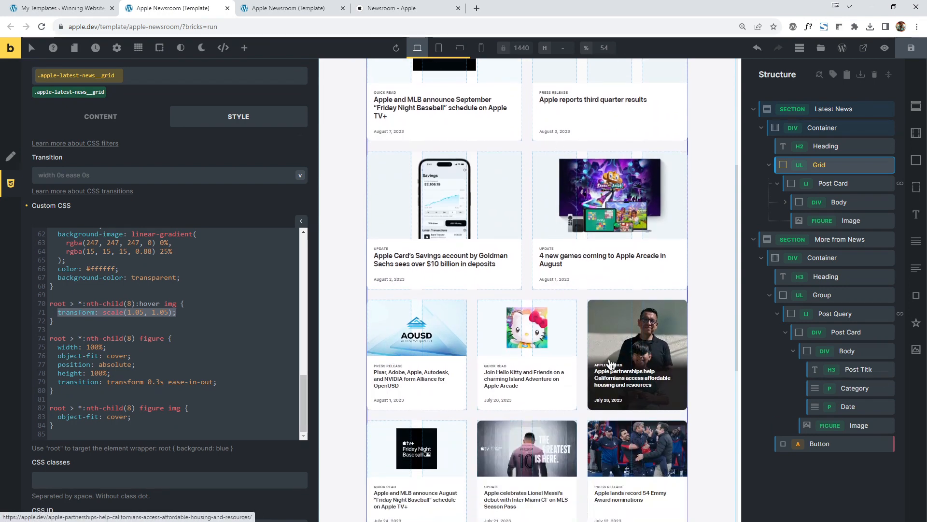
scroll(196, 220, up, 2)
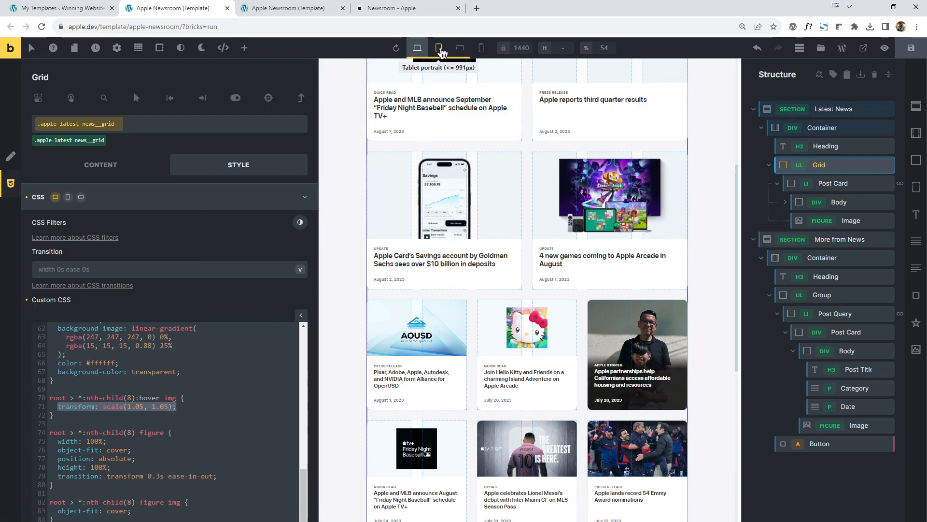
click(439, 48)
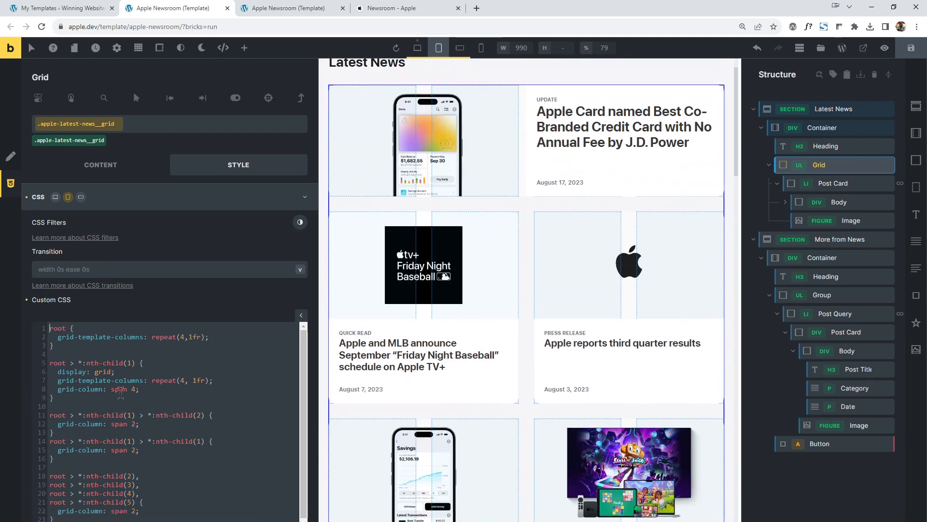
scroll(231, 274, down, 1)
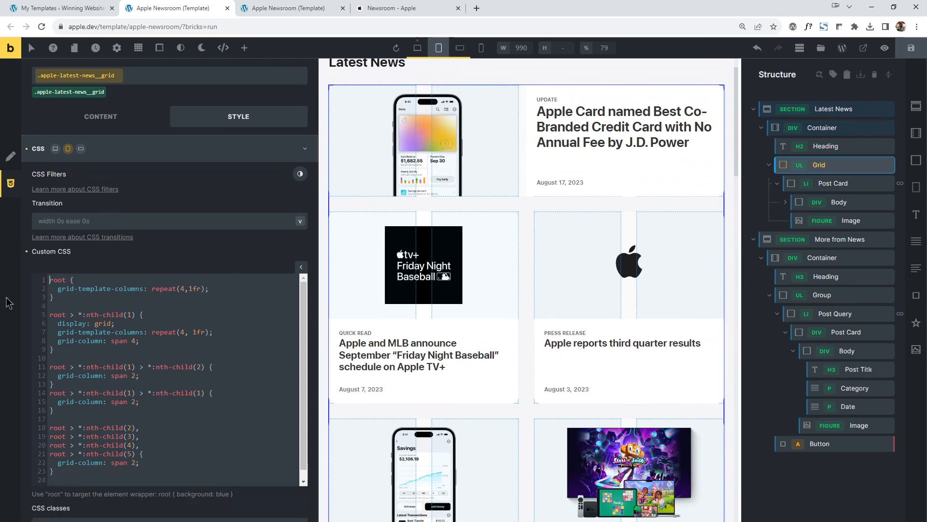
drag(48, 279, 48, 303)
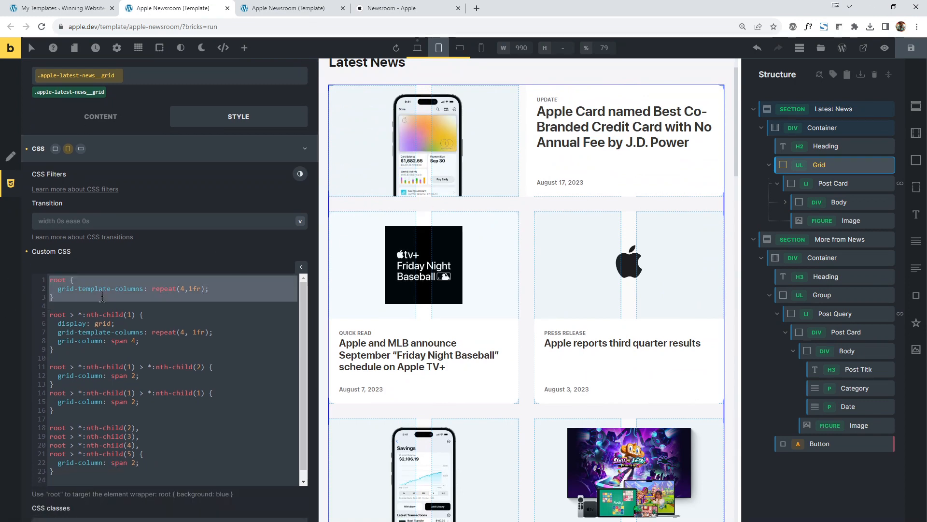
click(231, 313)
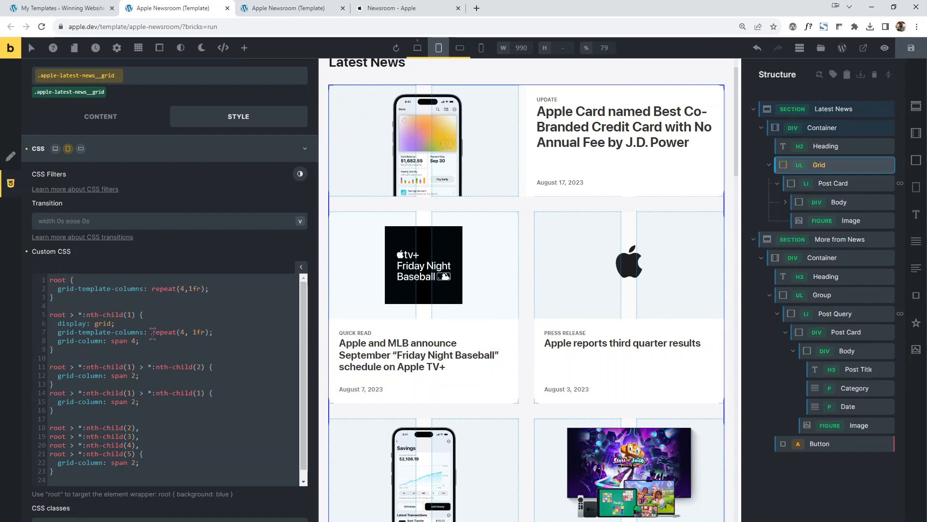
drag(153, 333, 208, 333)
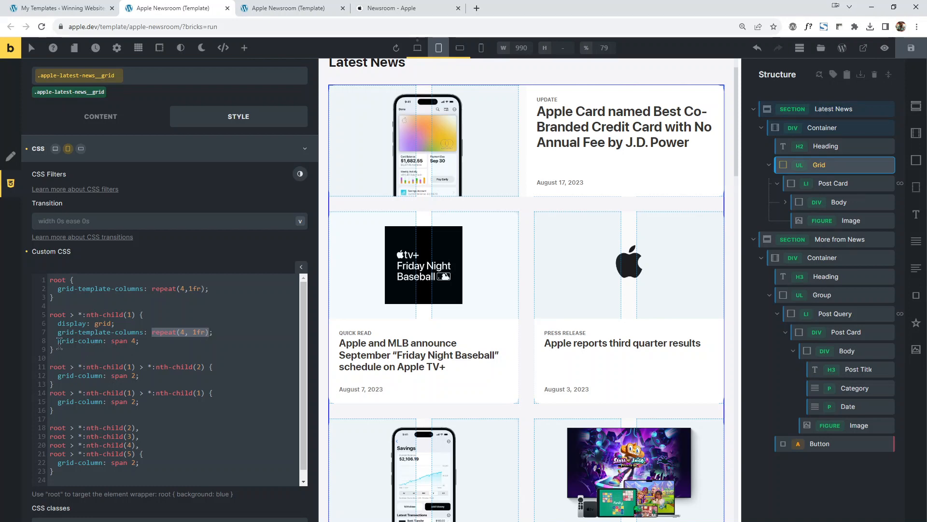
drag(59, 342, 154, 341)
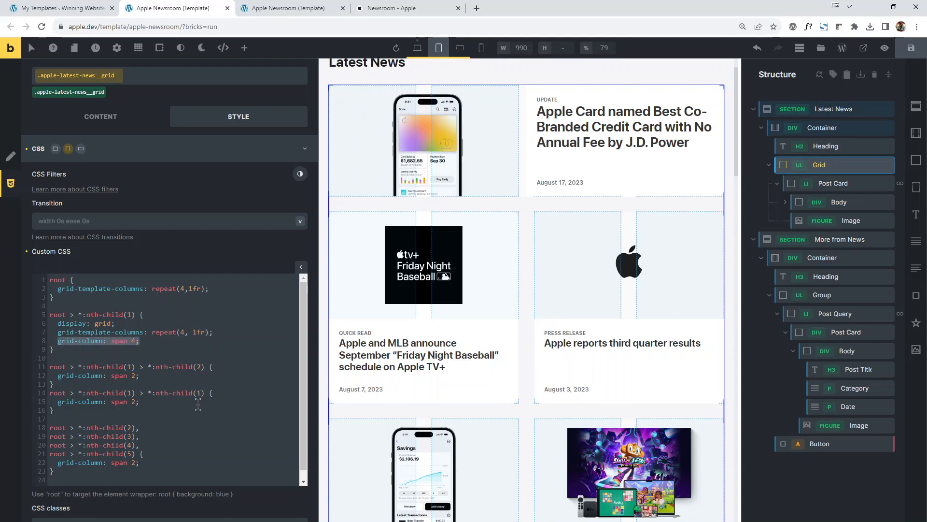
Compare the first card's nth-child(1) grid rules at the desktop breakpoint with those at tablet portrait.
click(417, 48)
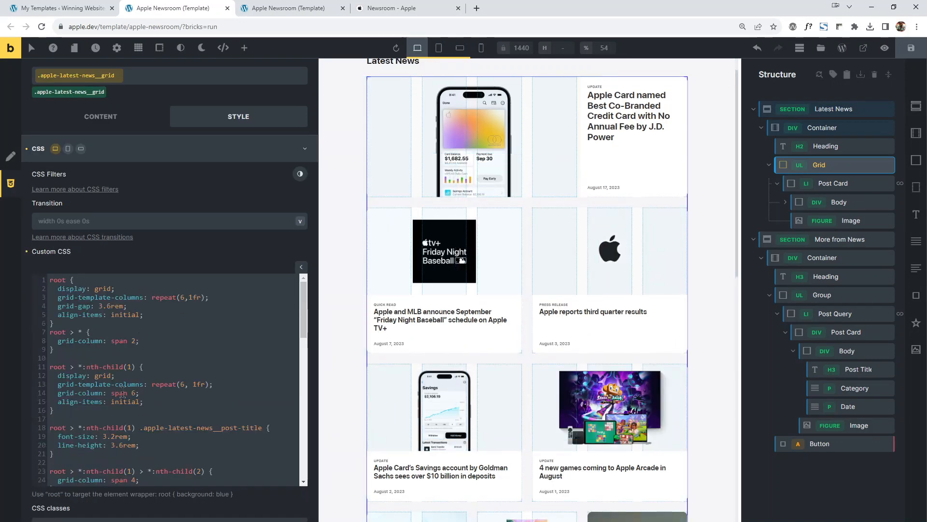
scroll(122, 395, down, 1)
scroll(133, 317, down, 1)
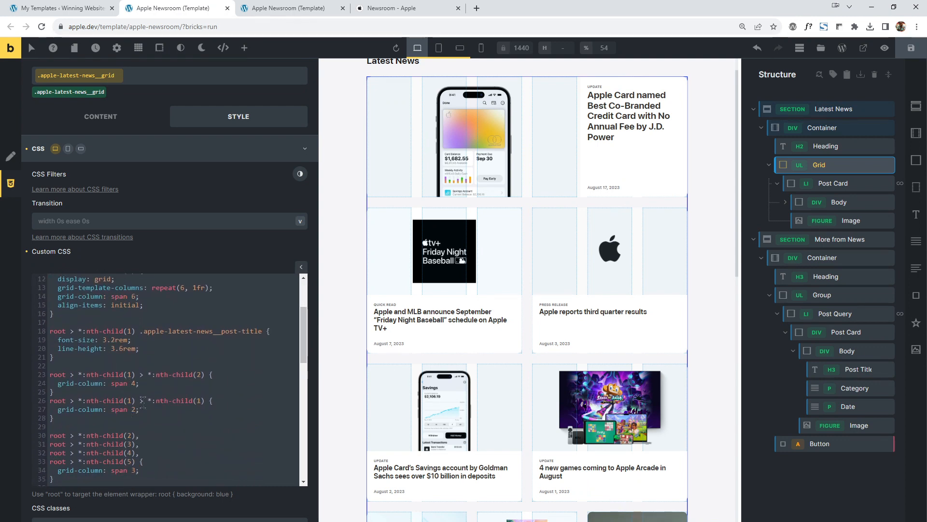
click(438, 48)
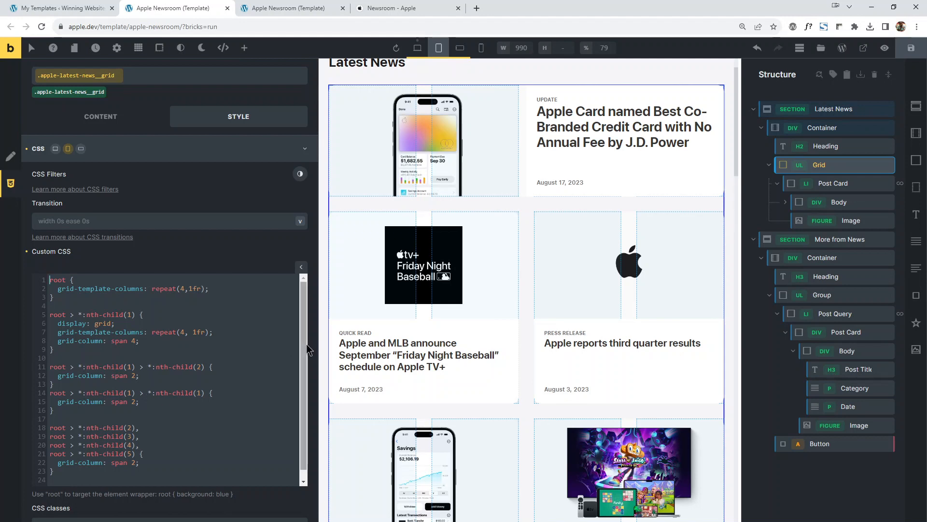
Compare the grid-column span rule for cards two to five between tablet portrait and desktop, ending at tablet portrait.
drag(304, 333, 306, 353)
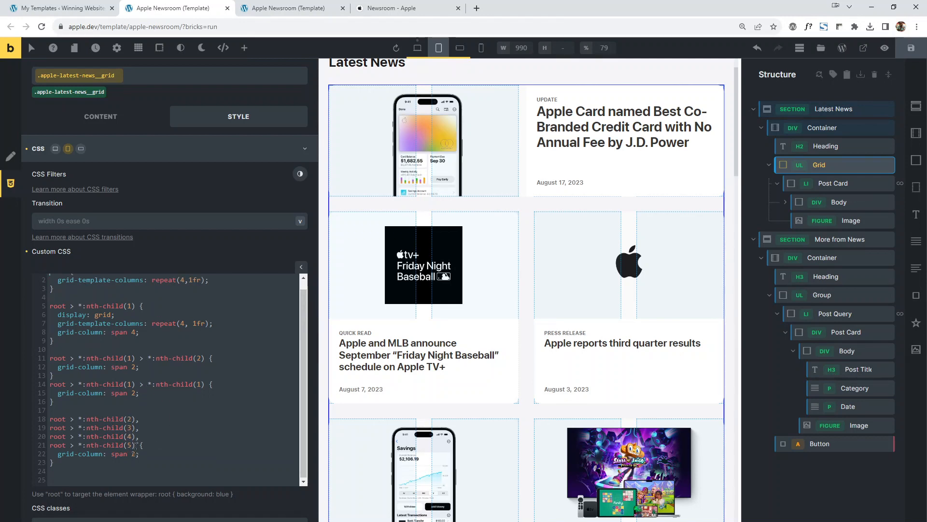
click(417, 47)
scroll(120, 382, down, 5)
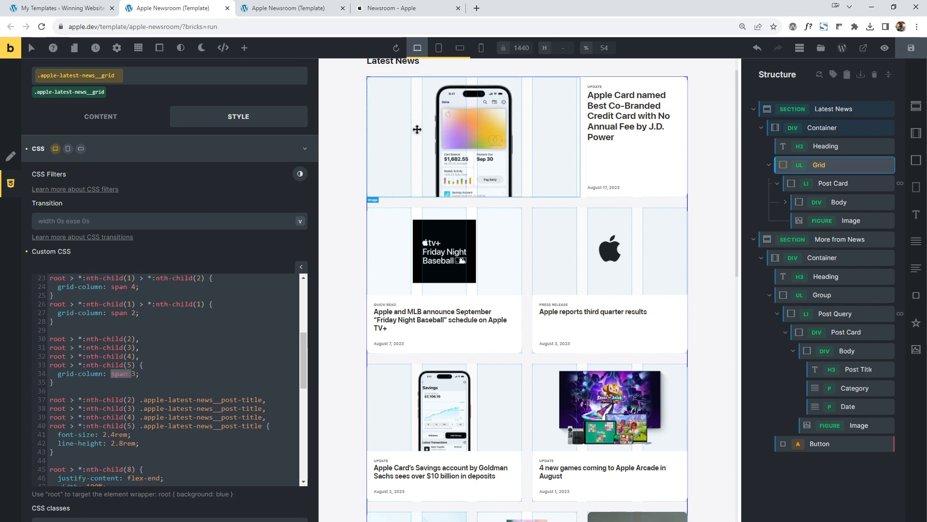
click(438, 48)
scroll(122, 435, down, 1)
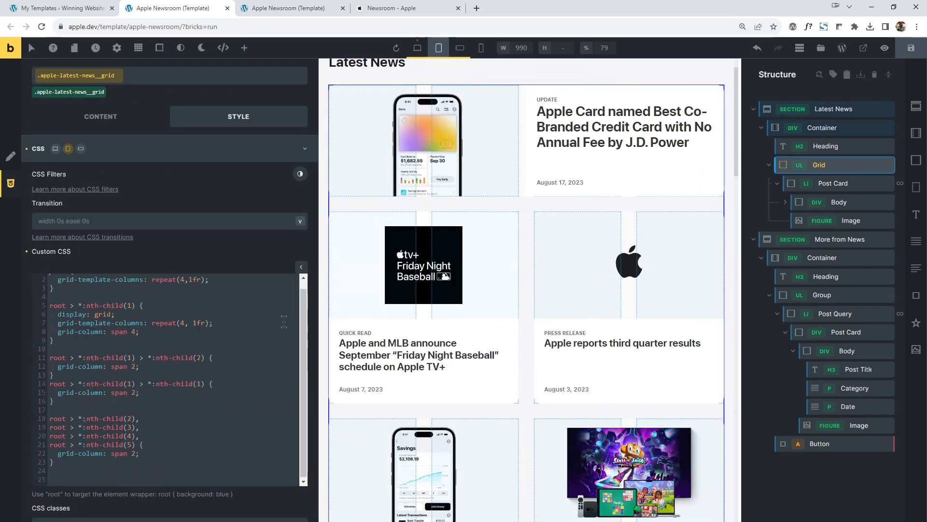
Highlight the display: flex rules in the Grid's mobile landscape CSS, and return to the desktop breakpoint to view the cards.
click(460, 47)
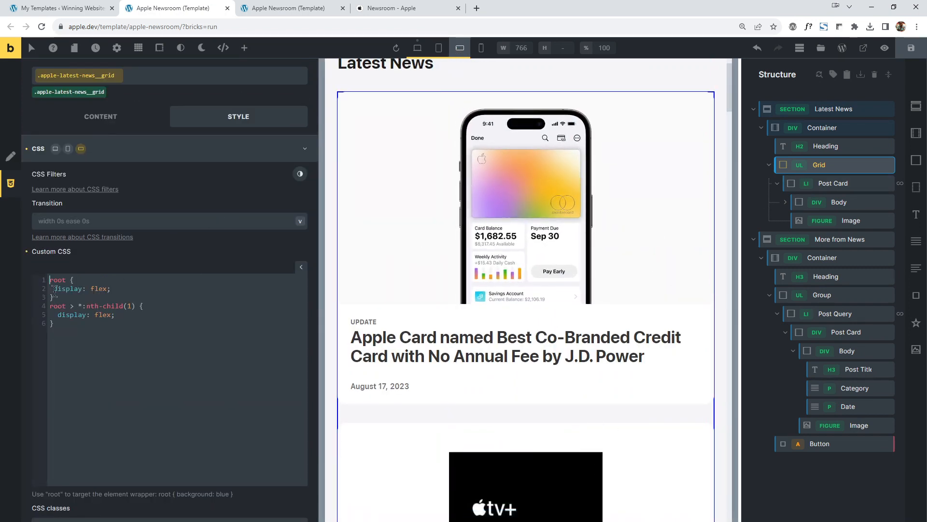
drag(49, 279, 107, 336)
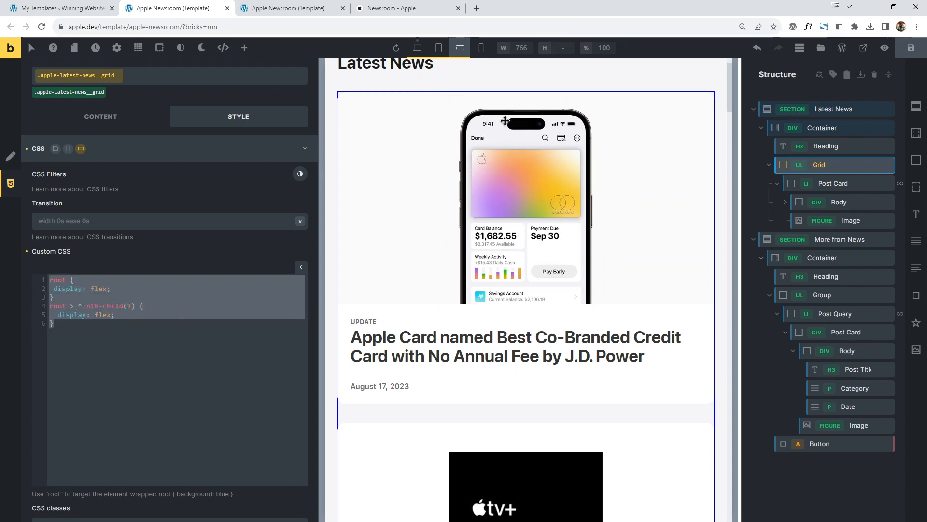
click(418, 47)
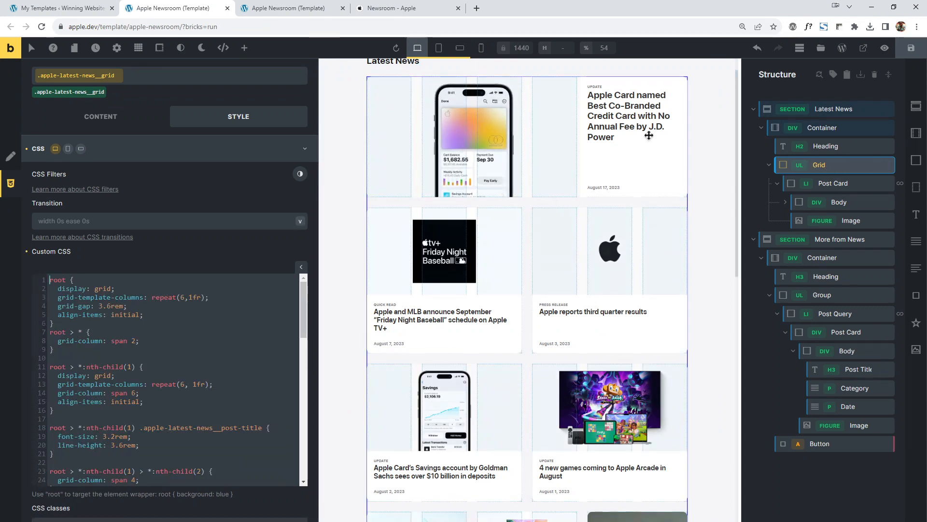
scroll(644, 145, down, 3)
scroll(618, 367, down, 2)
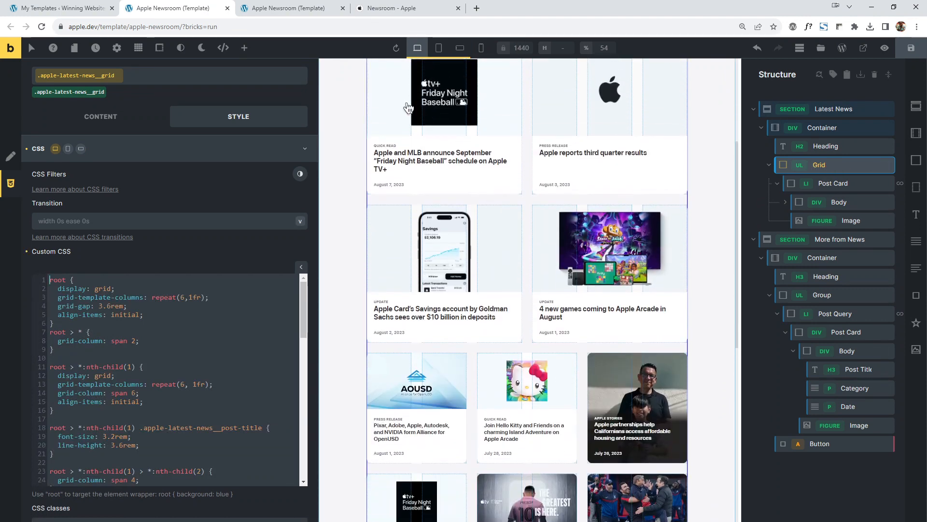
scroll(604, 314, down, 1)
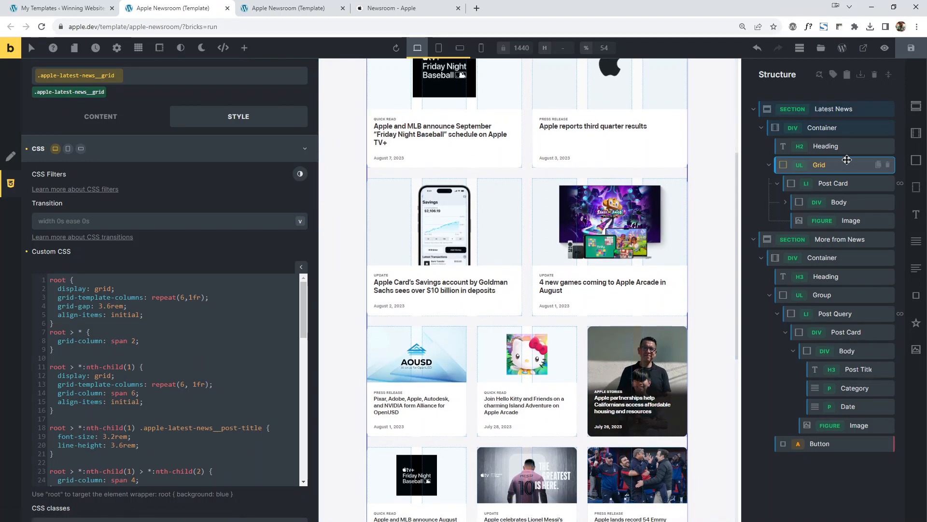
Select the Post Card in the Latest News grid, show its content settings, and reset the page zoom to 100%.
click(850, 187)
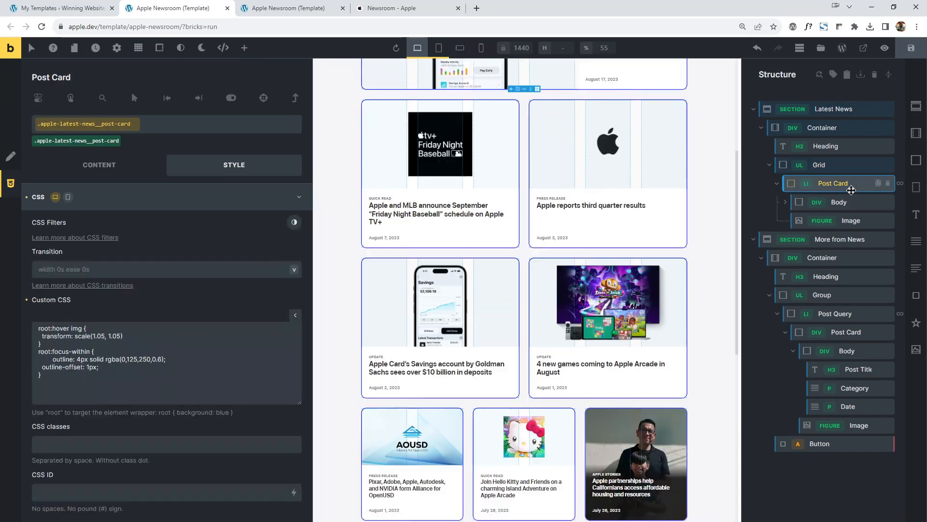
click(124, 198)
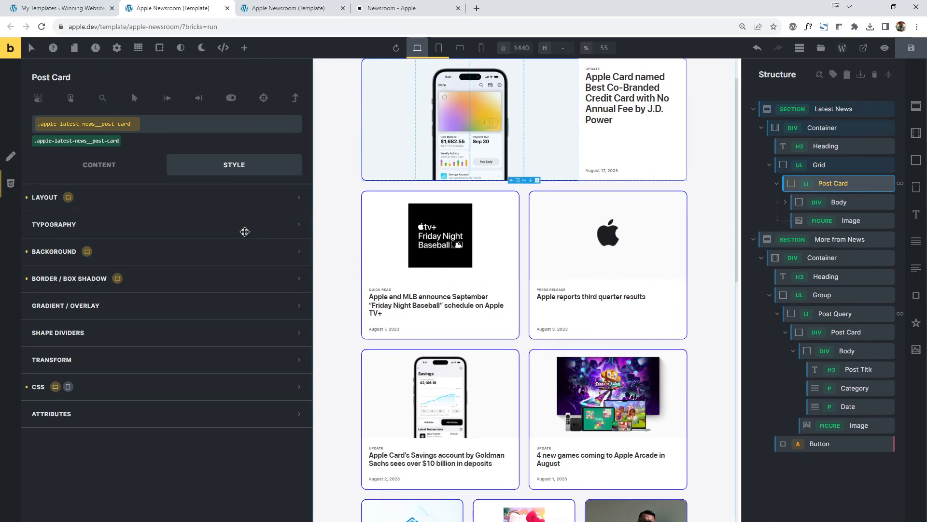
click(102, 168)
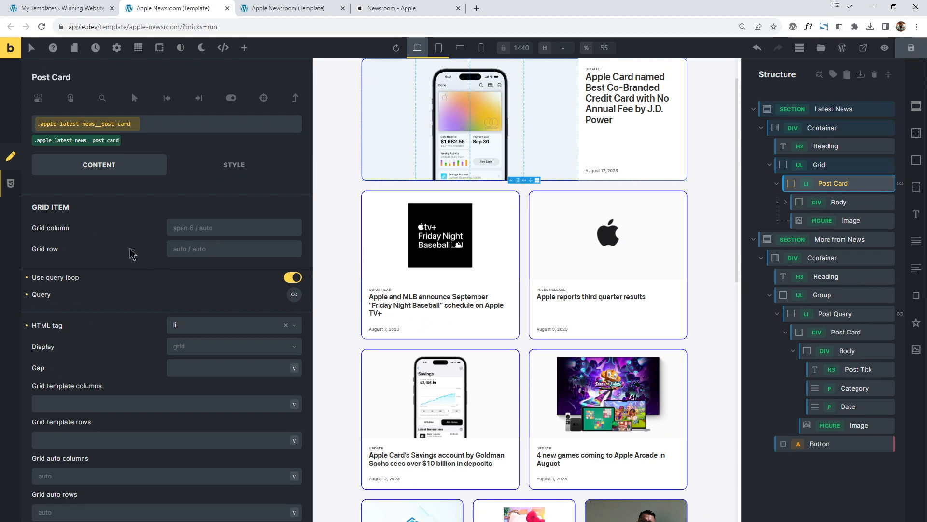
key(ctrl+plus)
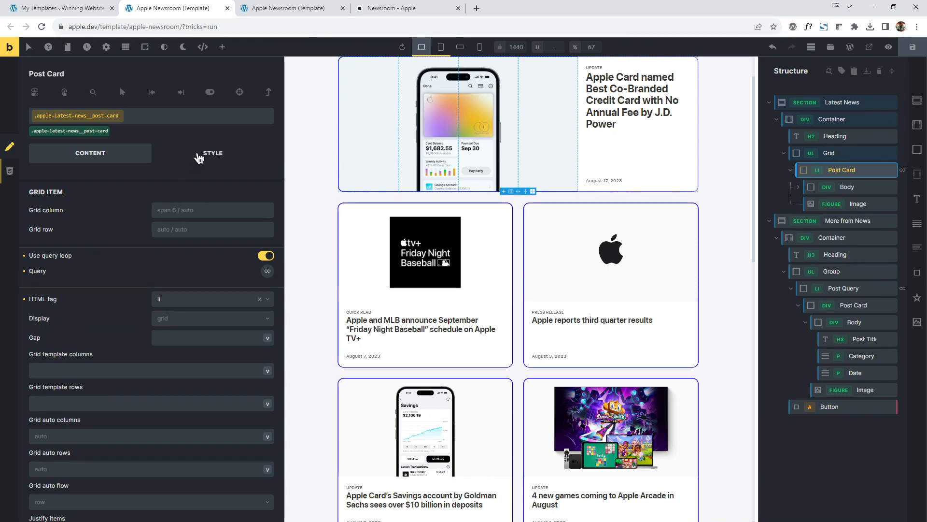
Open the Post Card's CSS settings, highlight its complete custom CSS with the hover img and focus-within rules, and collapse them.
click(6, 171)
click(85, 356)
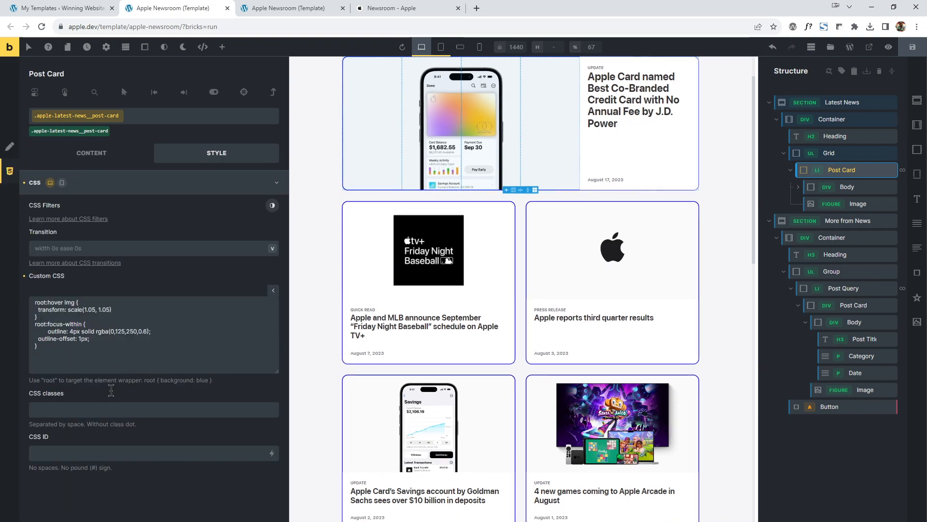
drag(46, 302, 56, 380)
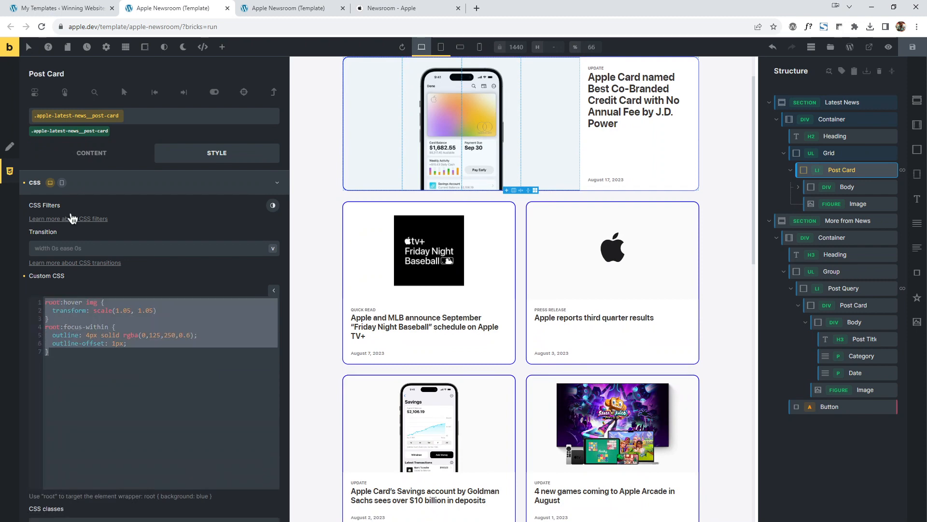
click(87, 183)
Check the Post Card's content settings, and examine the position and overflow options in its layout styles.
click(92, 160)
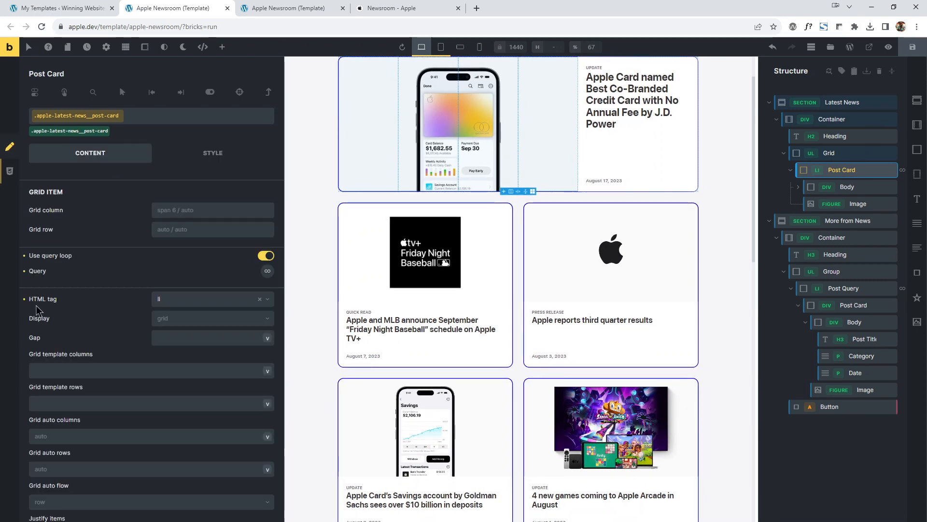
click(210, 156)
click(107, 191)
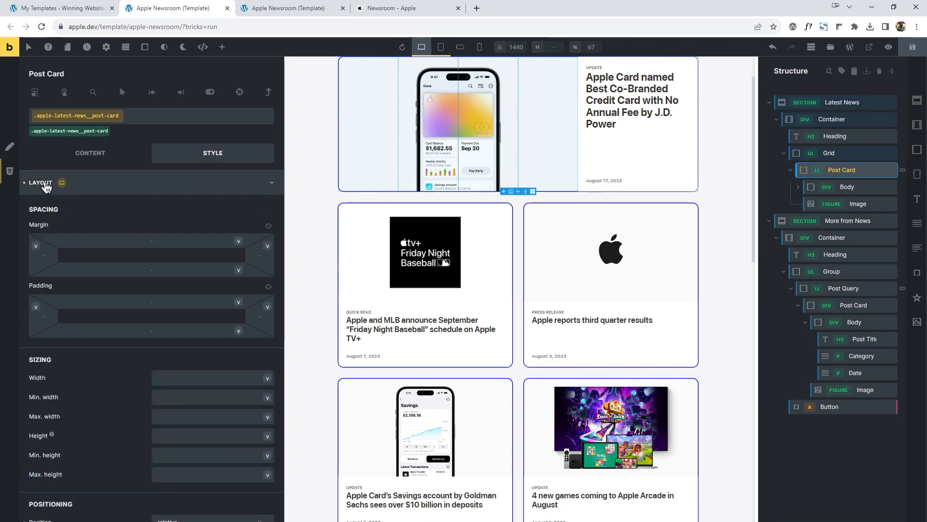
scroll(166, 210, down, 1)
scroll(166, 210, down, 4)
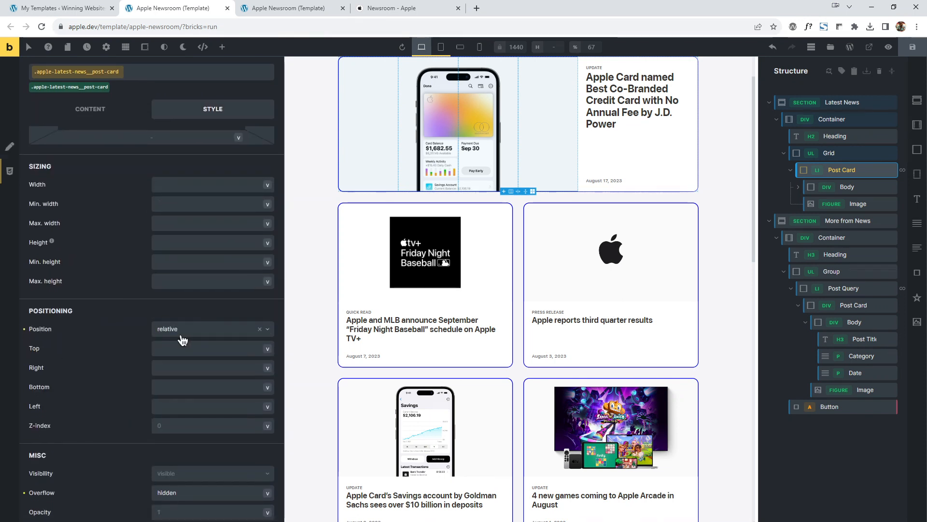
scroll(193, 333, down, 4)
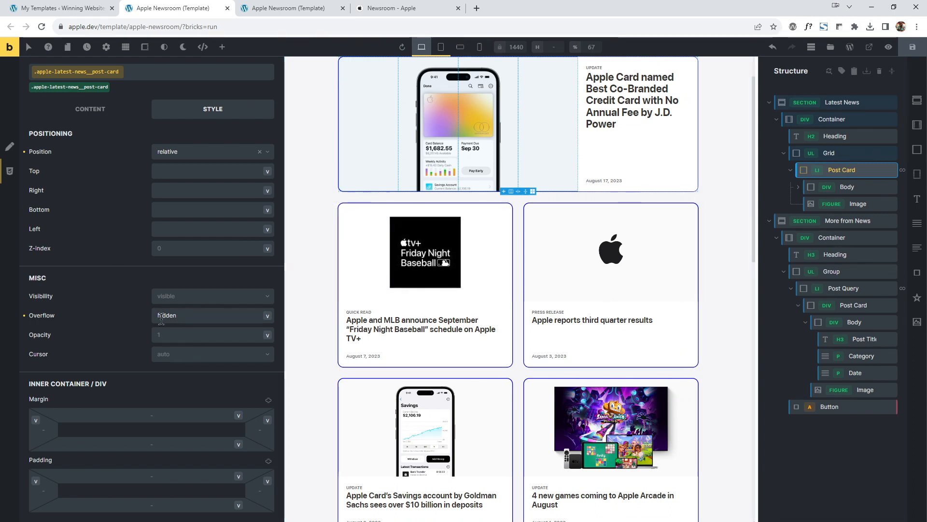
Check the Post Card's background color and its border radius settings in the style options.
scroll(133, 290, up, 5)
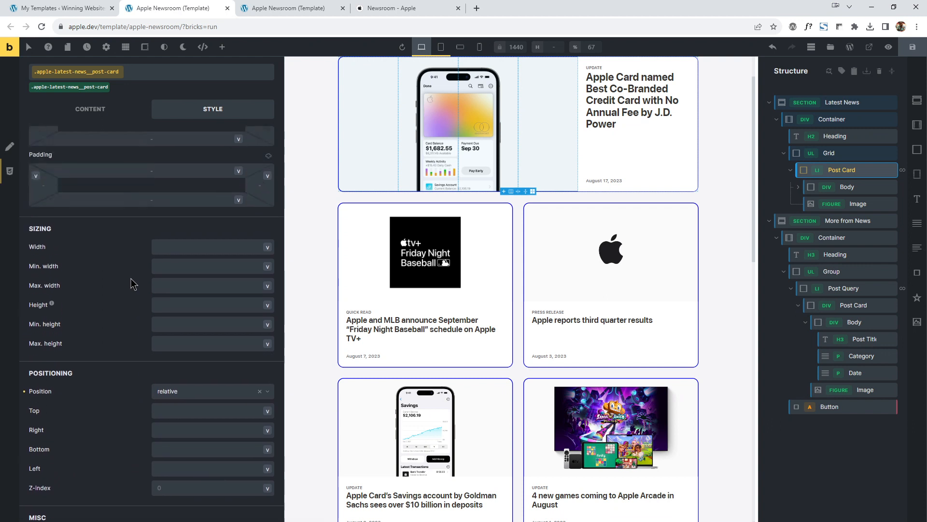
scroll(132, 284, up, 5)
click(123, 192)
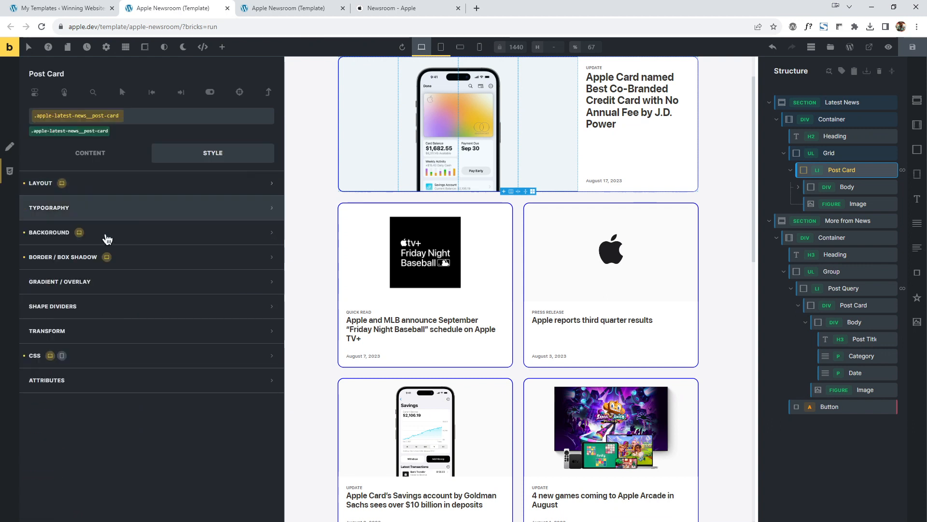
click(130, 233)
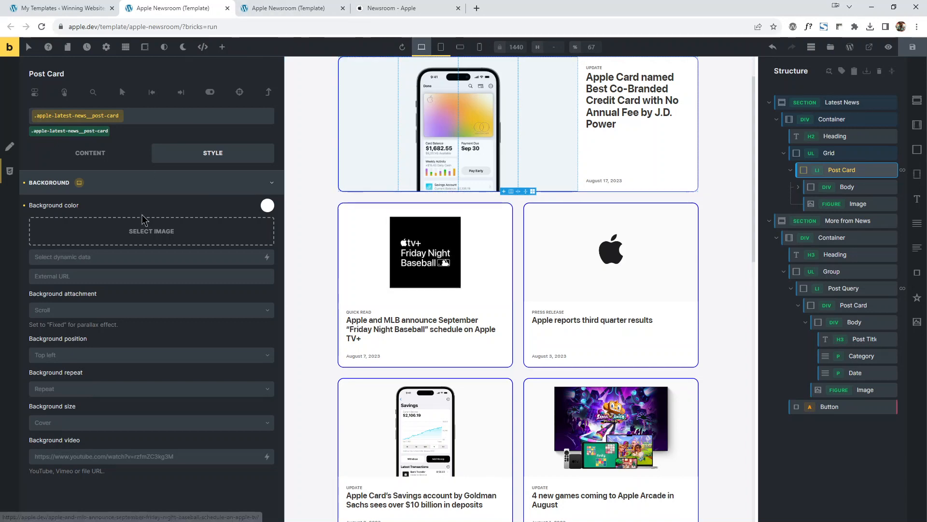
click(165, 184)
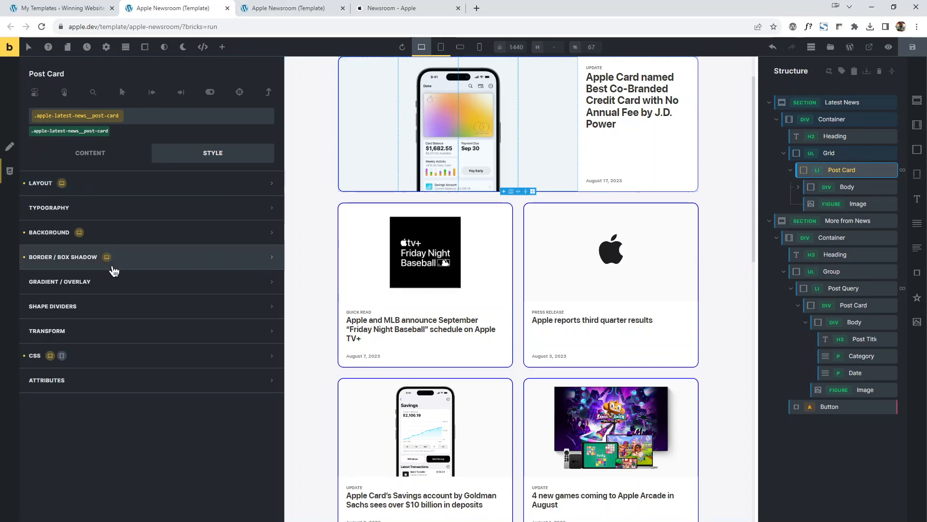
click(154, 265)
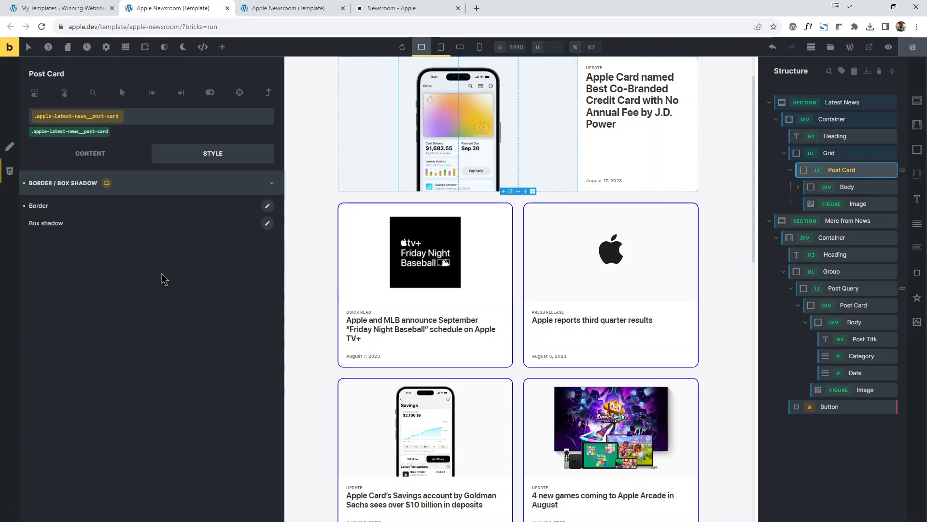
click(267, 206)
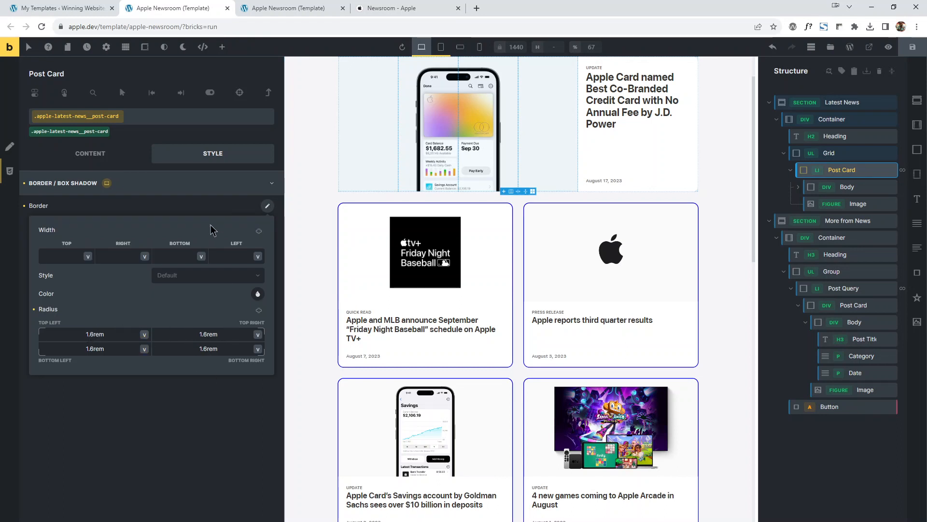
click(198, 183)
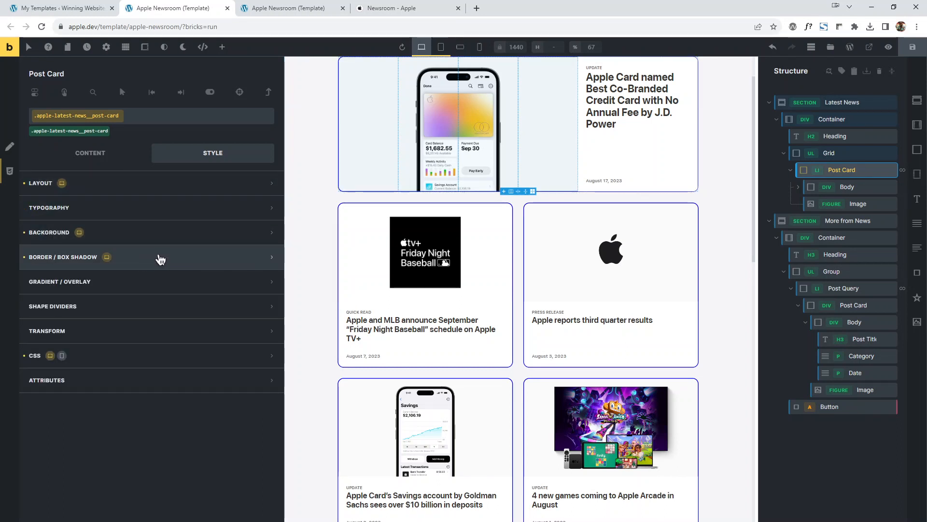
Open the Post Card's custom CSS and highlight the root:hover img and root:focus-within selectors in turn.
click(136, 356)
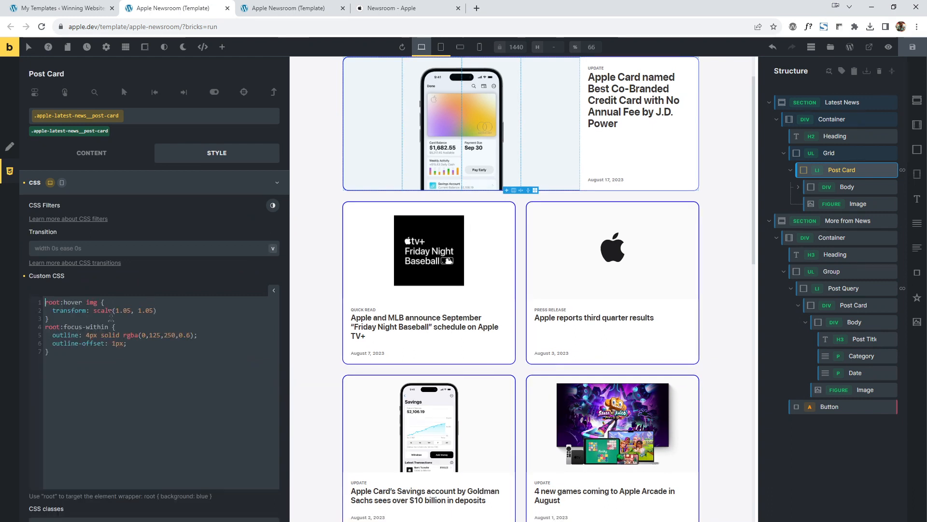
drag(44, 302, 103, 317)
click(114, 370)
drag(44, 326, 104, 327)
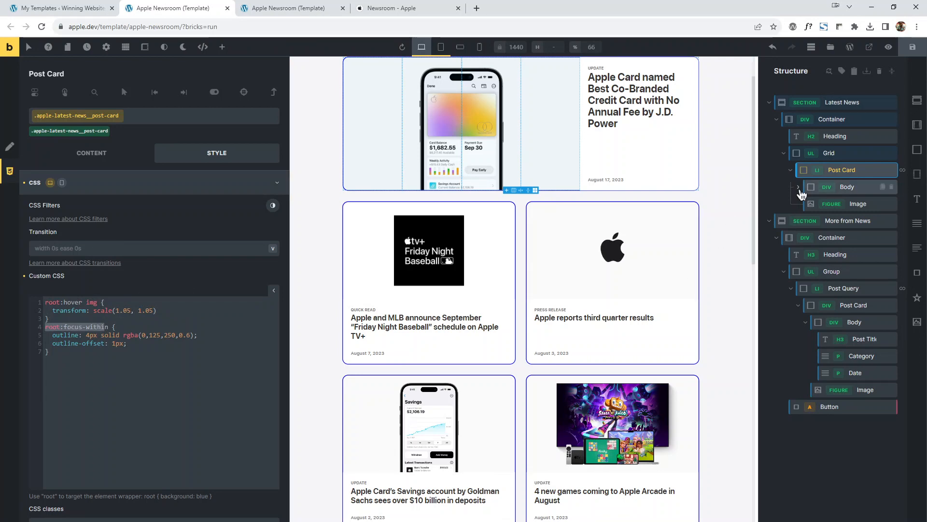
Expand the Body in the Latest News Post Card, show the Post Title's content settings, and activate its .apple-latest-news__post-title class.
click(841, 186)
click(856, 205)
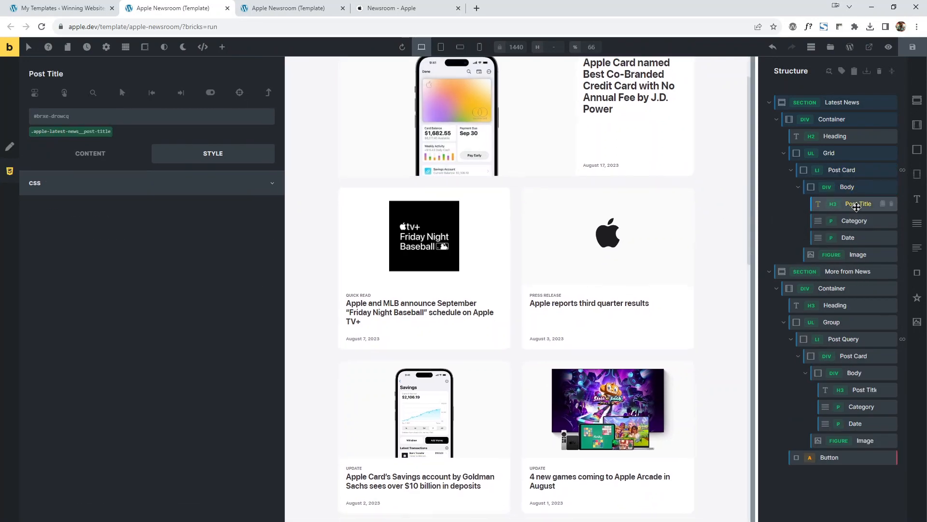
click(97, 153)
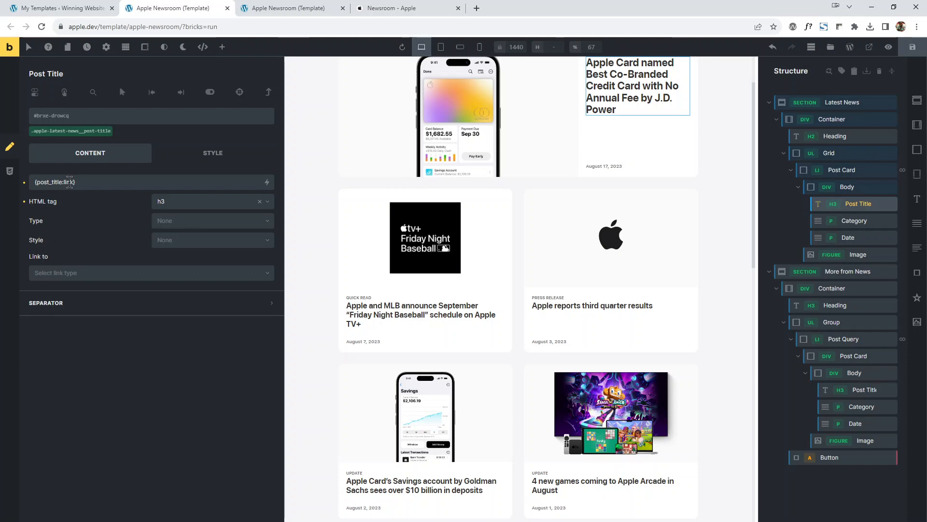
click(70, 130)
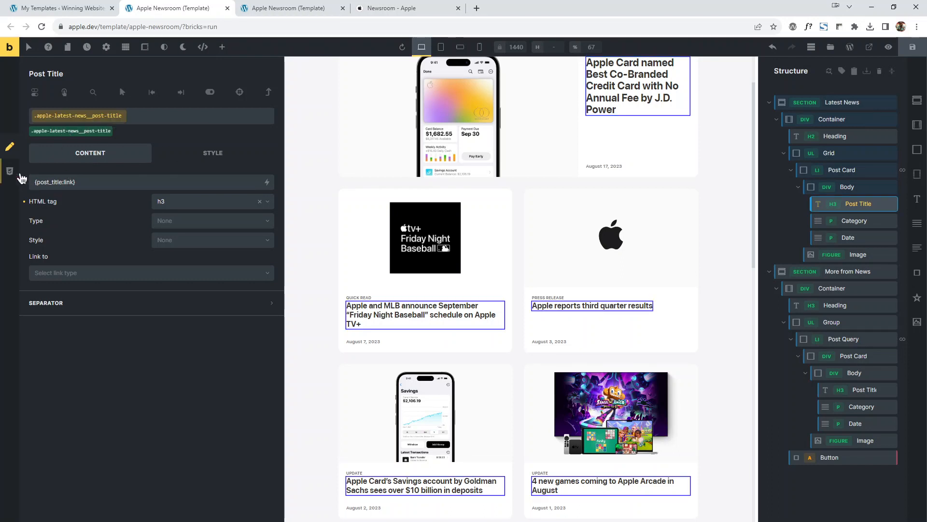
Check the Post Title's margin in its layout styles and look at its typography styles.
click(10, 171)
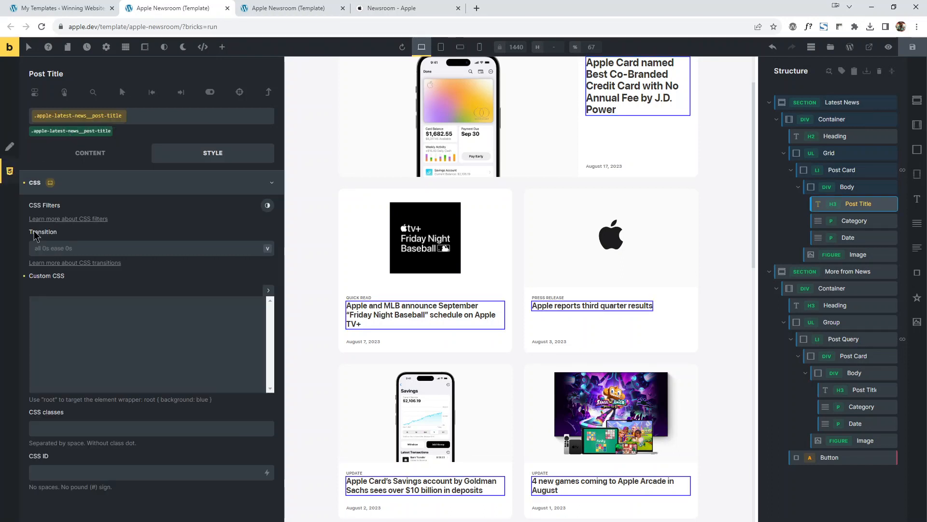
click(162, 182)
click(97, 187)
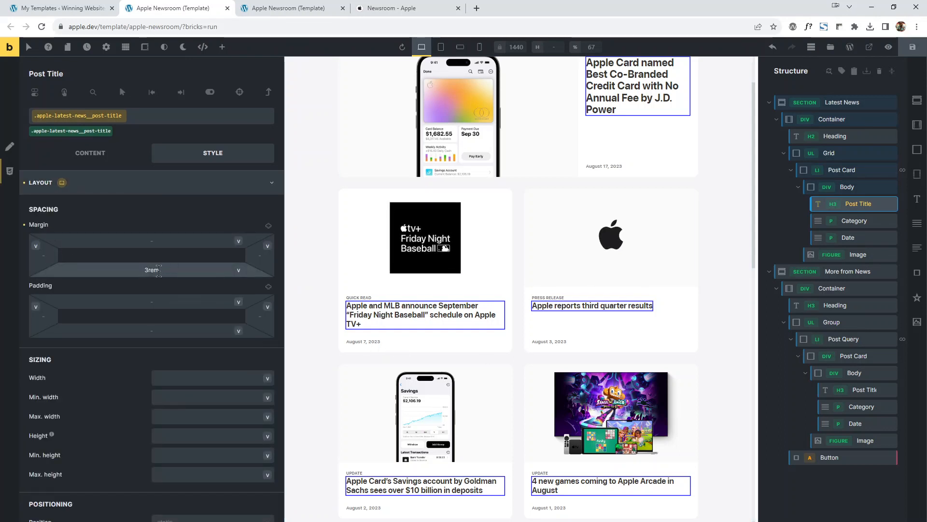
click(124, 189)
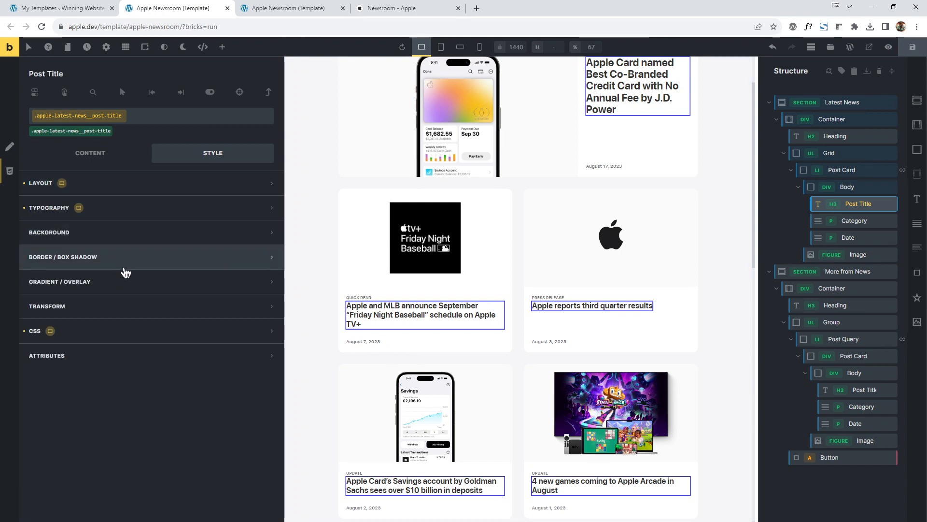
click(125, 209)
click(111, 194)
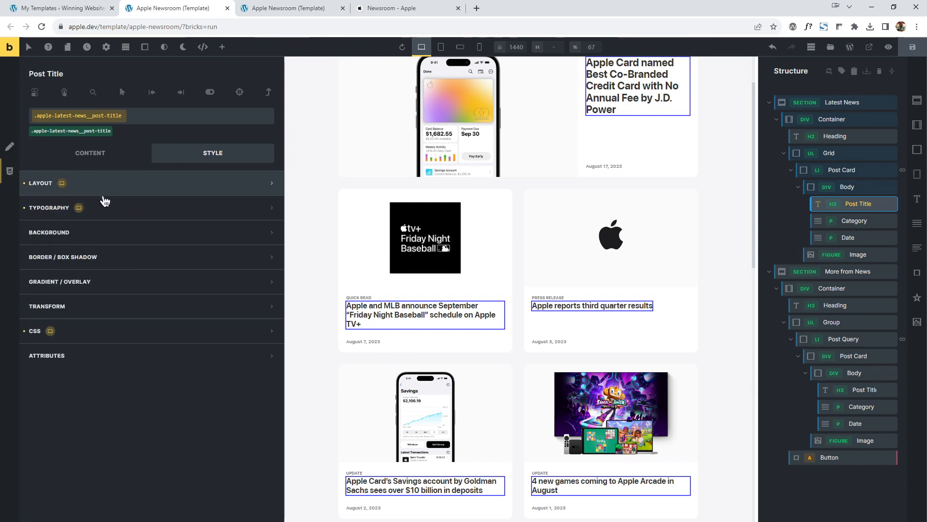
Show the Post Title's custom CSS, and inspect the h3 post title element in the preview page's developer tools.
click(100, 334)
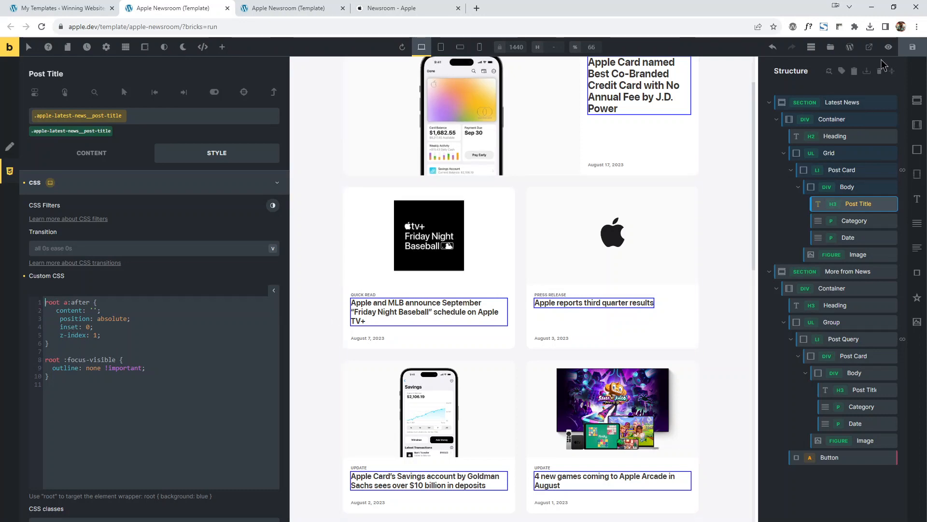
click(344, 6)
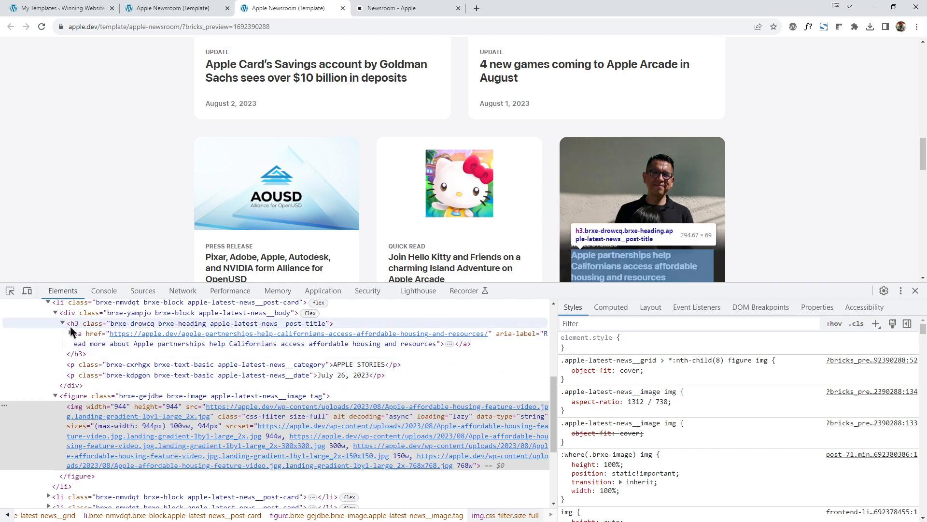
click(83, 324)
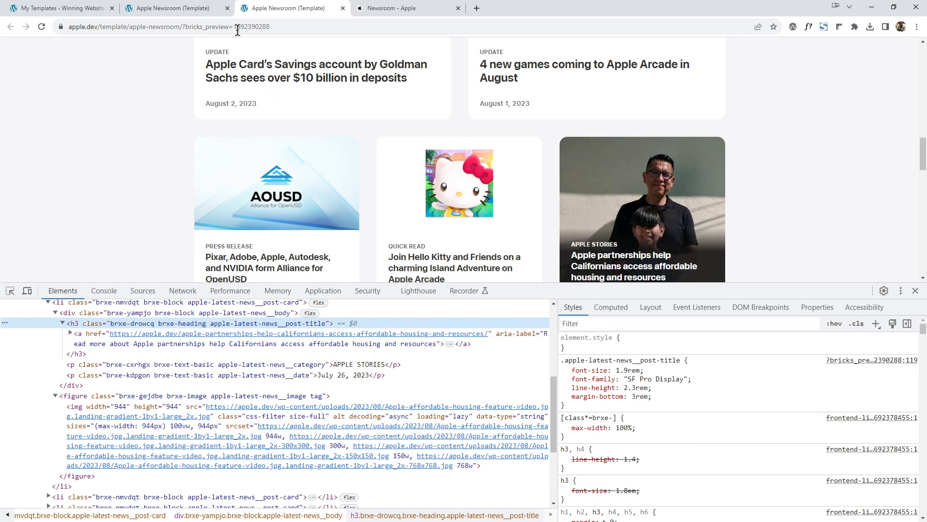
Back in the builder, highlight the position, inset and :focus-visible rules in the Post Title's custom CSS, and collapse the CSS settings.
click(169, 9)
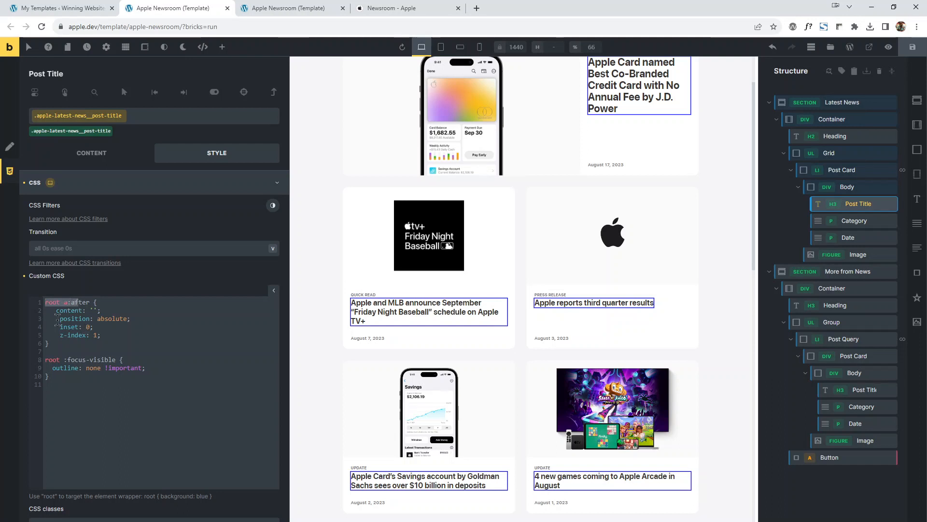
drag(52, 312, 129, 319)
click(138, 317)
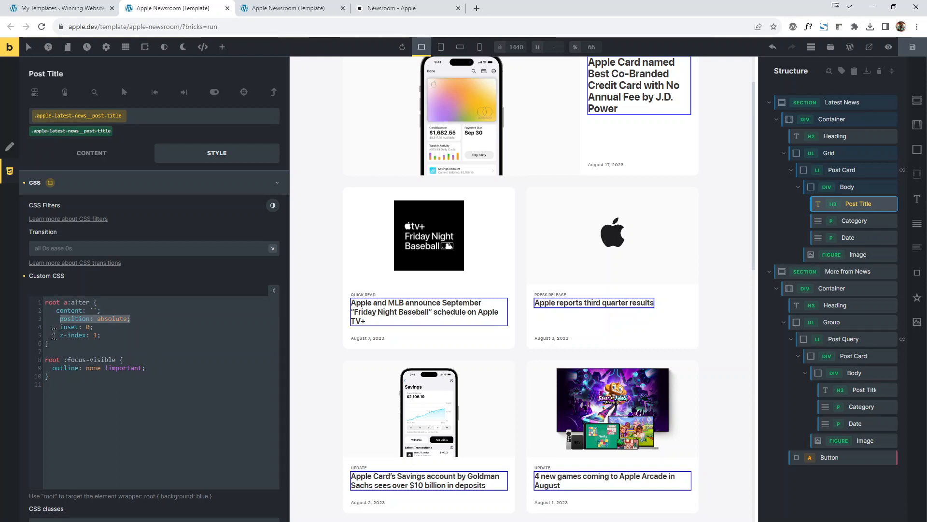
drag(60, 327, 96, 328)
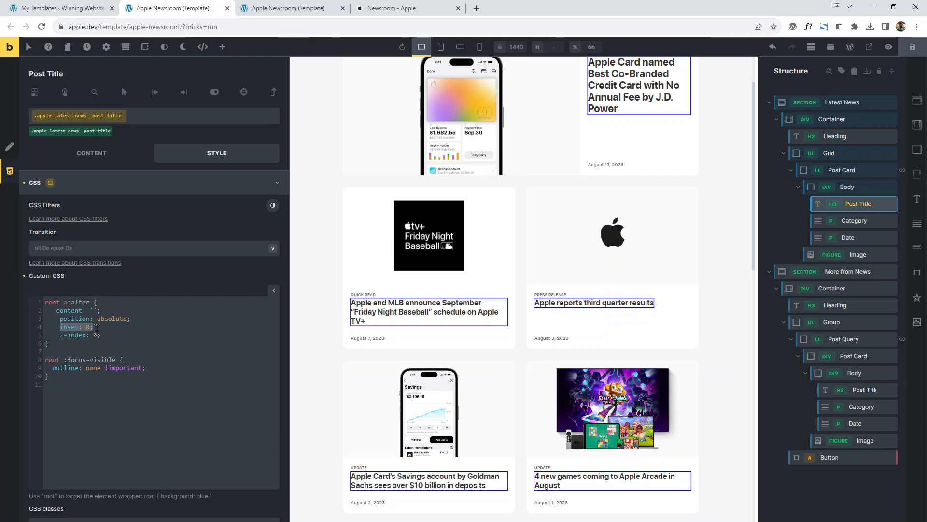
click(59, 341)
drag(43, 360, 46, 380)
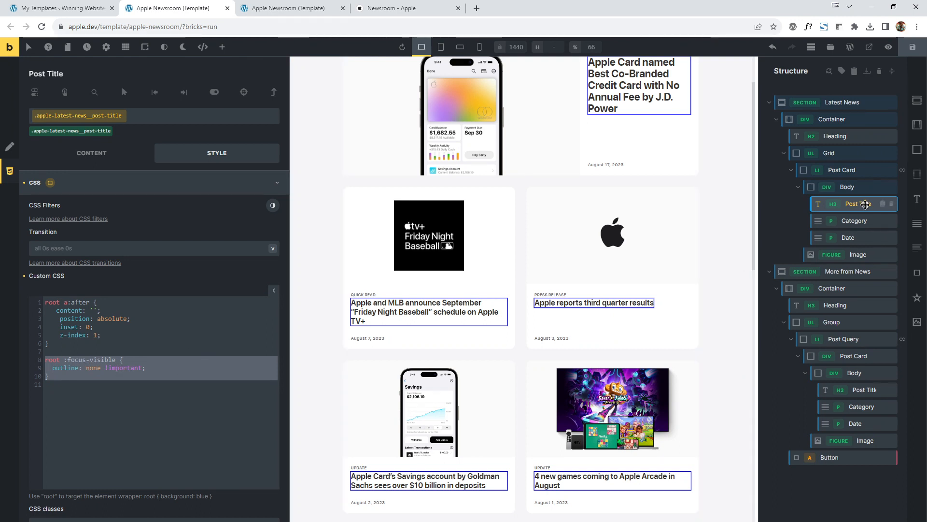
click(116, 186)
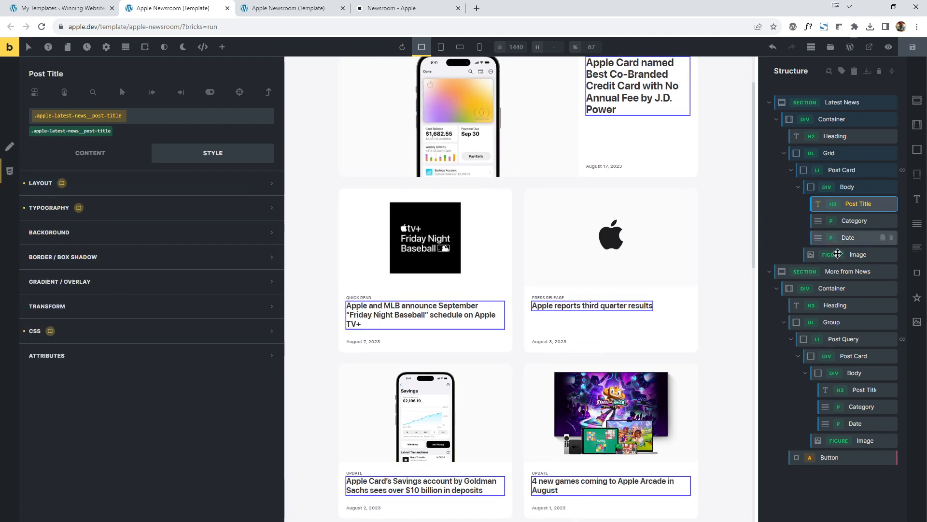
Select the Latest News Category element with its .apple-latest-news__category class, and check its layout and typography styles.
click(845, 191)
click(858, 221)
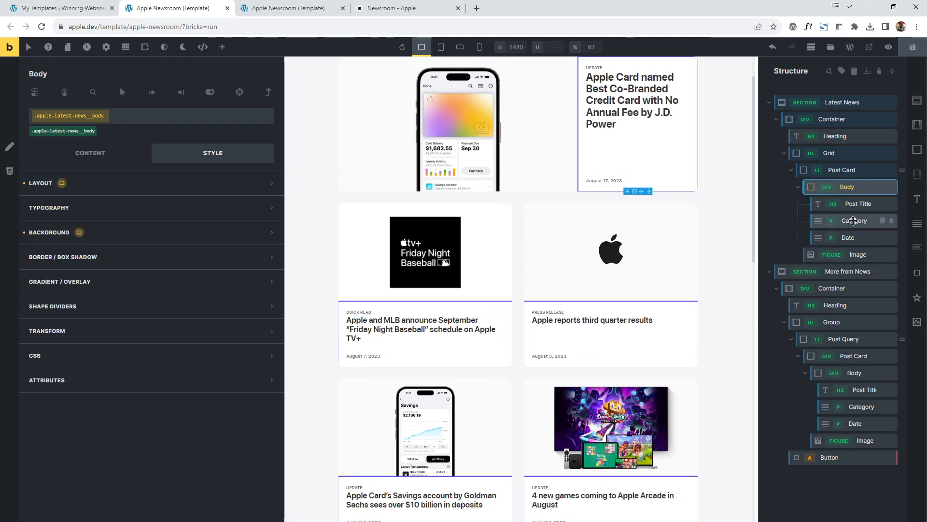
click(68, 131)
click(83, 185)
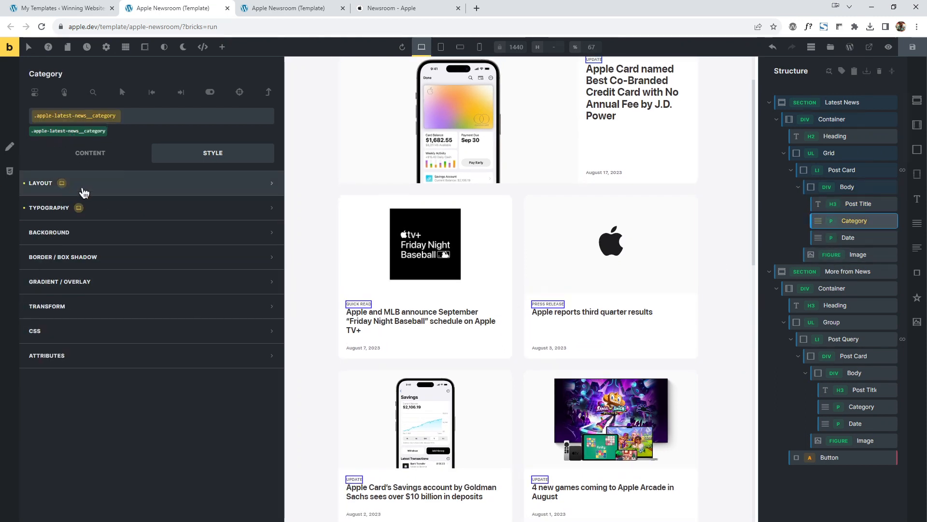
click(111, 182)
click(134, 209)
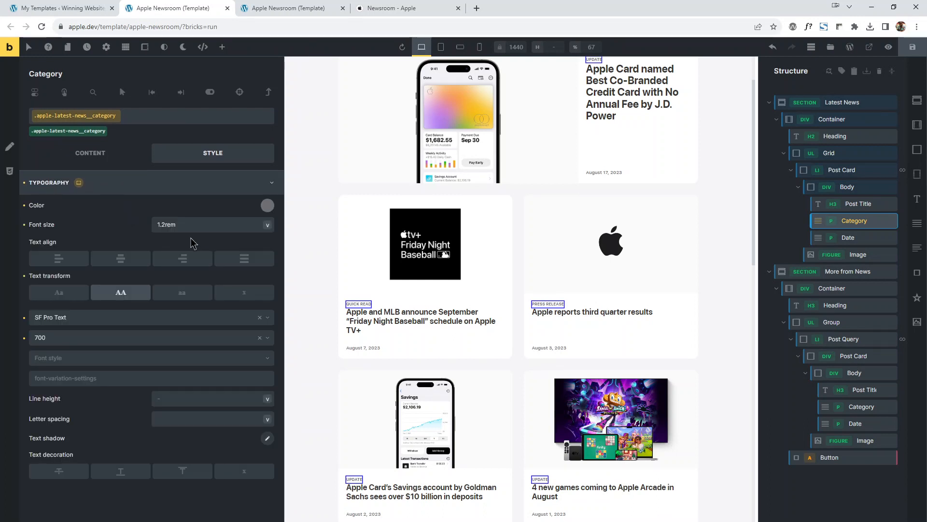
click(149, 188)
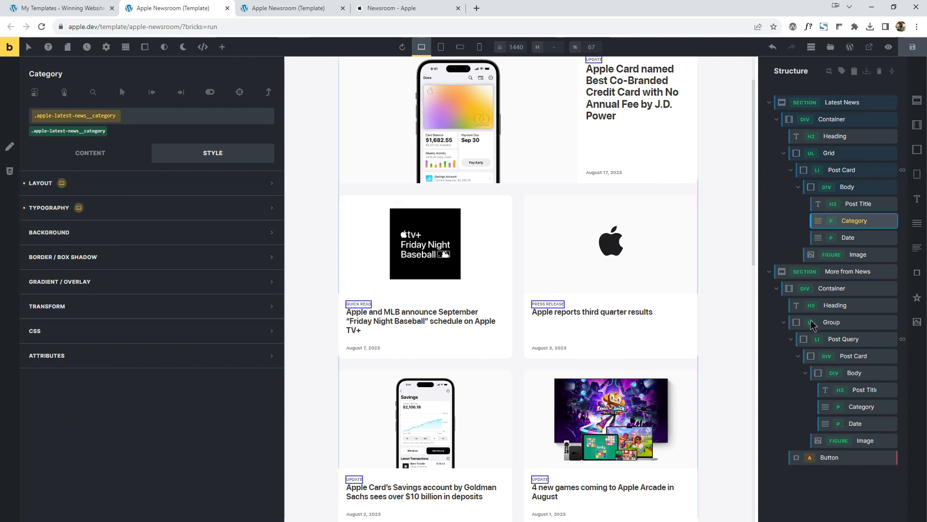
Select the Latest News Date element with its .apple-latest-news__date class, and check its margin and typography styles.
click(848, 238)
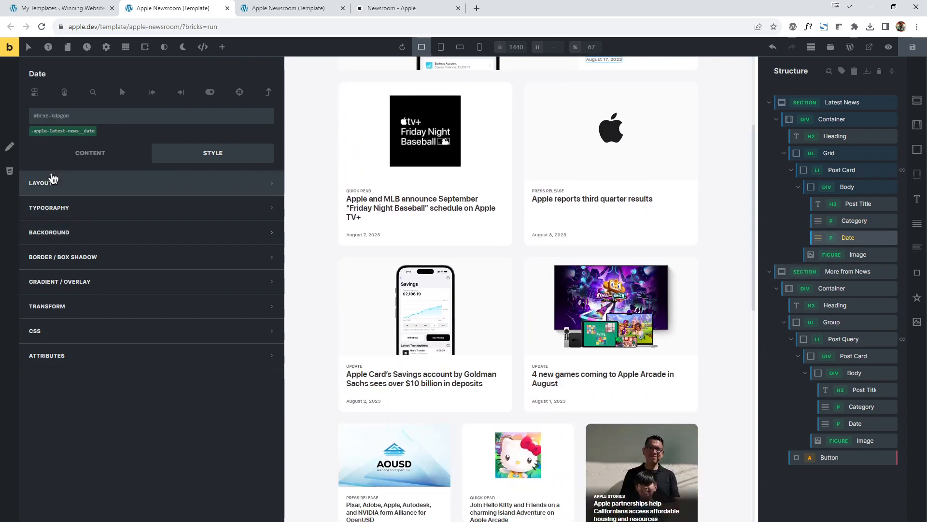
click(51, 131)
click(120, 192)
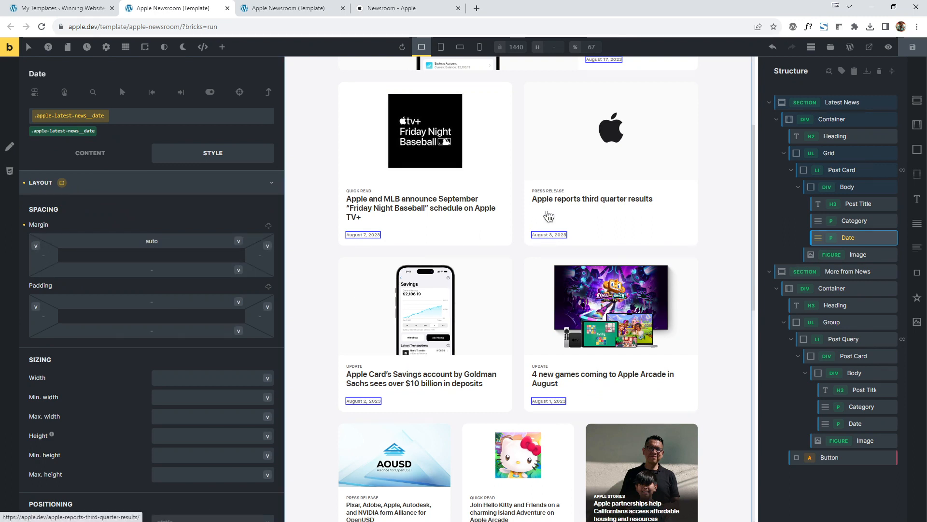
click(129, 186)
click(118, 207)
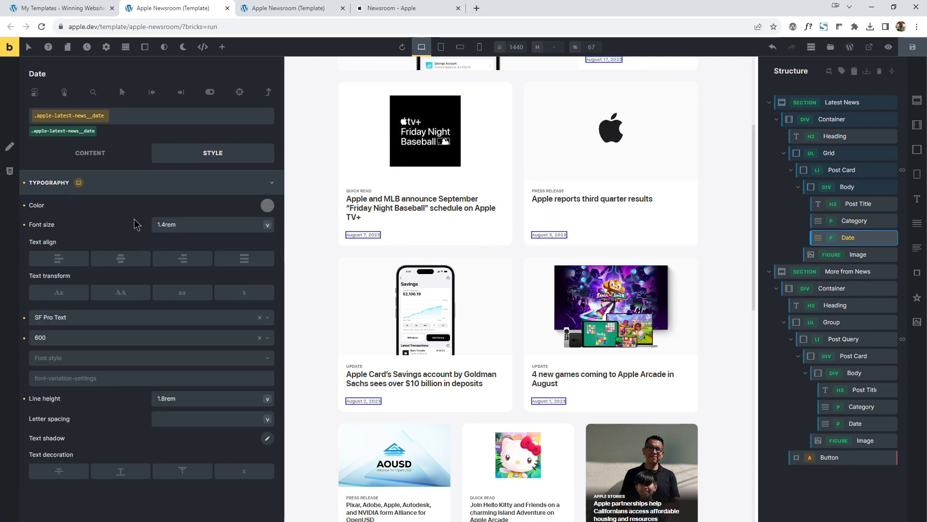
click(120, 189)
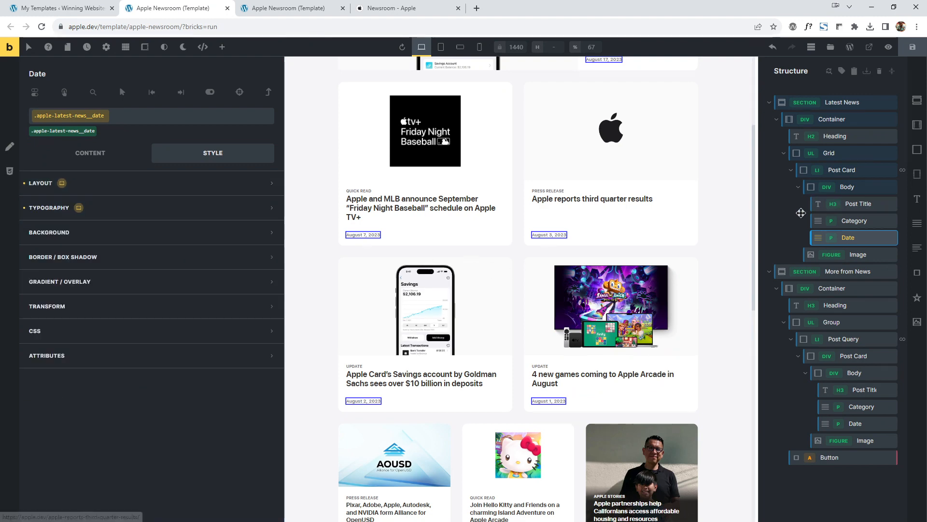
Collapse the Body element, select the Image in the Latest News Post Card, and show its layout styles.
click(799, 190)
click(798, 187)
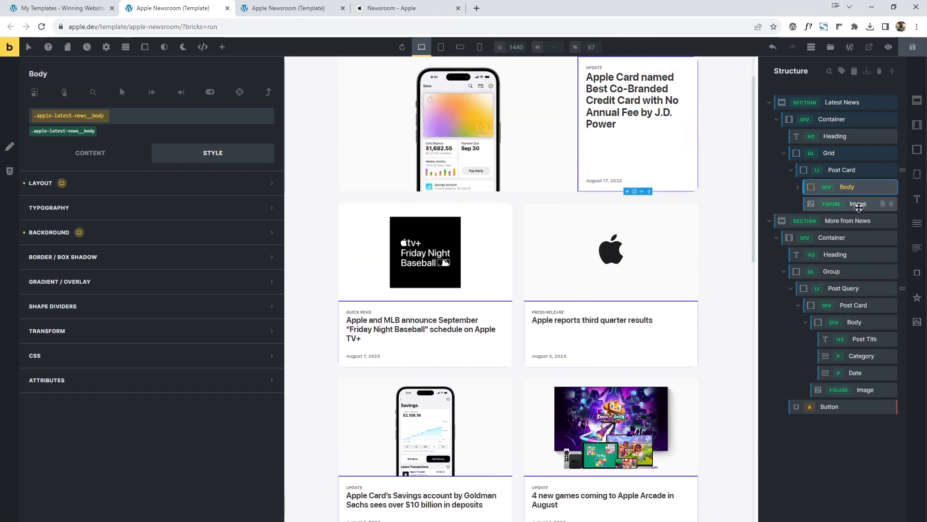
click(850, 204)
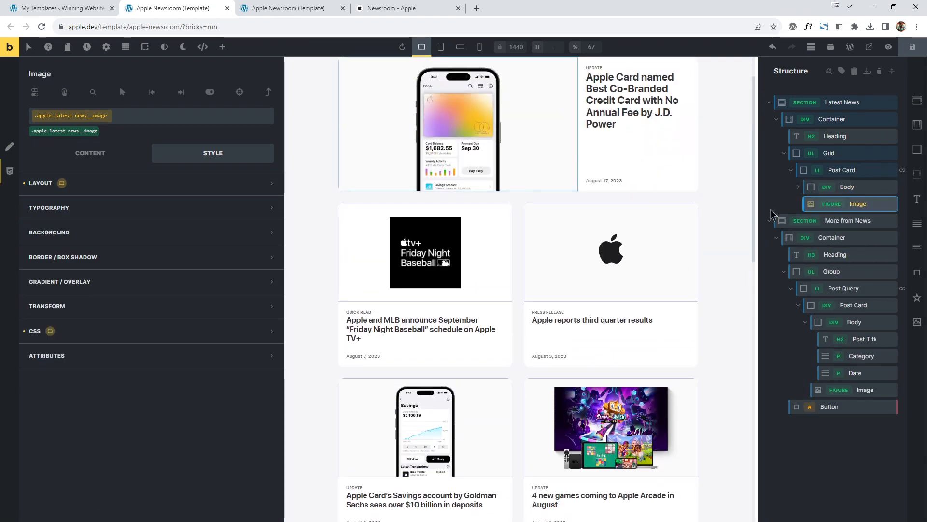
click(89, 188)
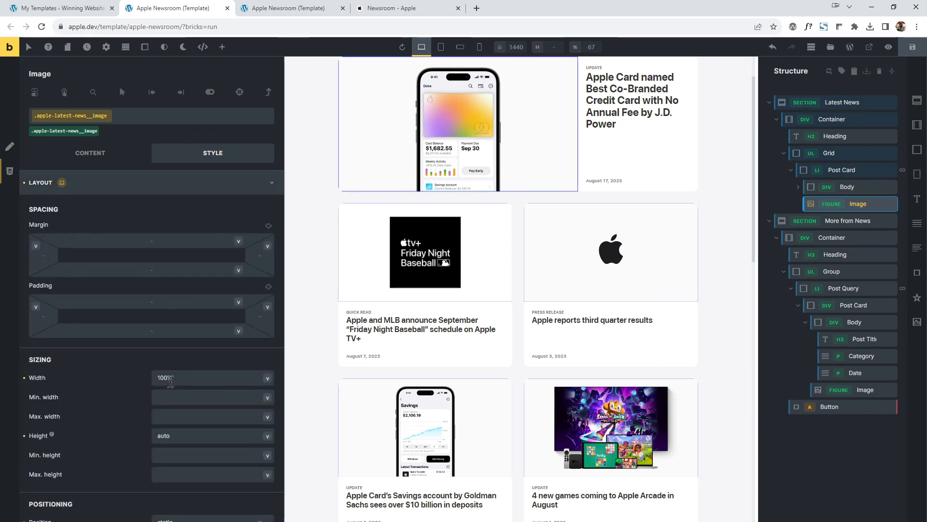
Check the width, height, position and order values in the Latest News Image's layout styles, and collapse the layout settings.
scroll(165, 380, down, 2)
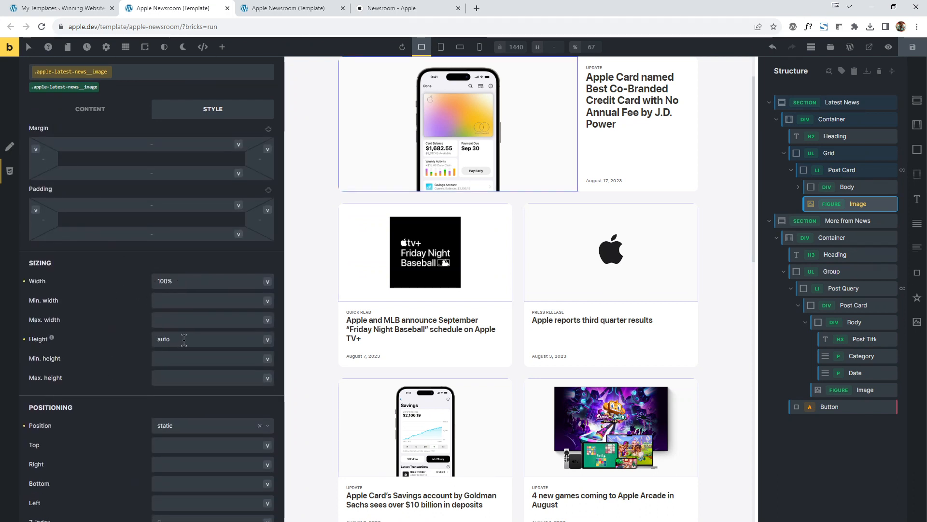
scroll(183, 339, down, 2)
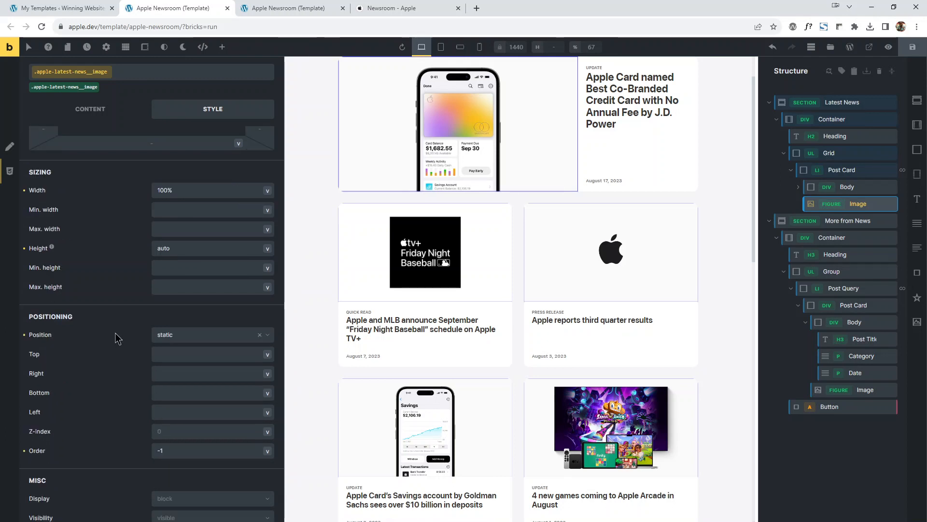
scroll(181, 343, down, 2)
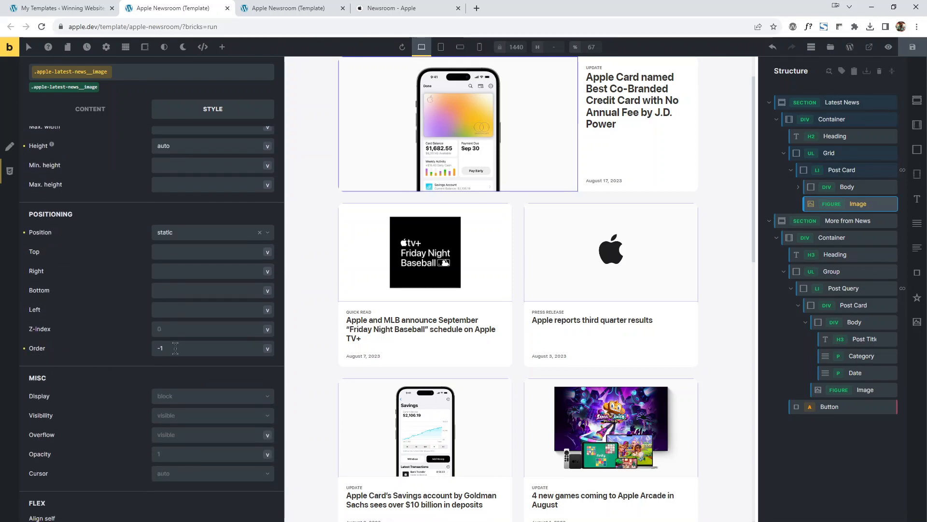
scroll(109, 264, down, 2)
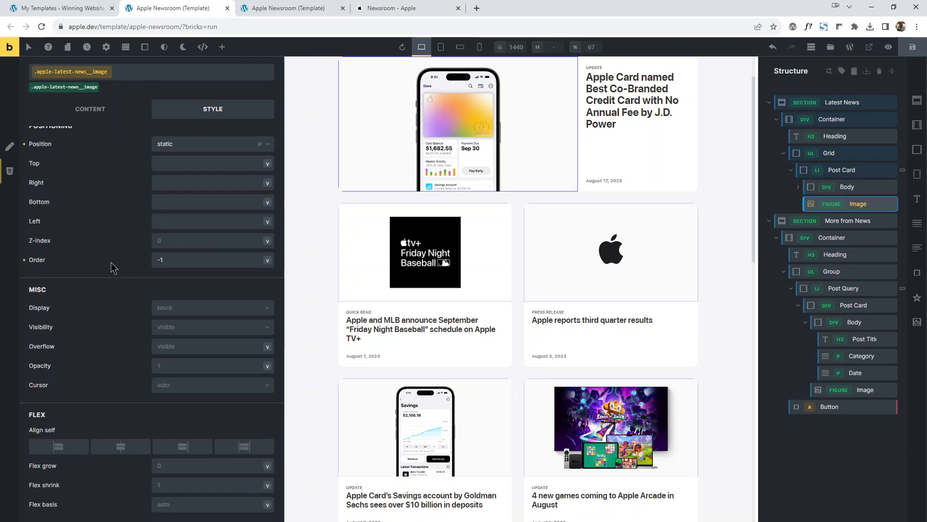
scroll(110, 270, up, 3)
scroll(110, 270, up, 4)
click(124, 187)
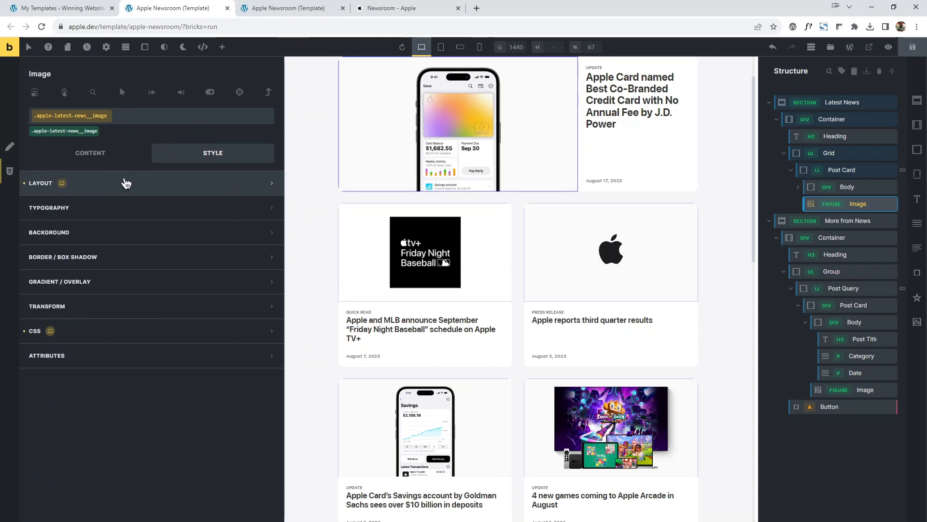
Show the Image's custom CSS, highlight the root img aspect-ratio: 1312 / 738 rule, and collapse the CSS settings.
click(100, 335)
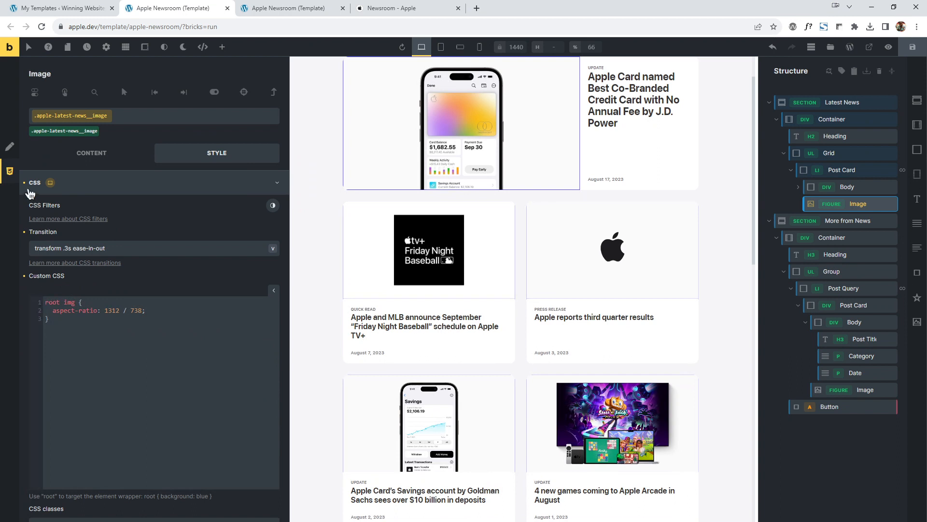
drag(45, 302, 53, 333)
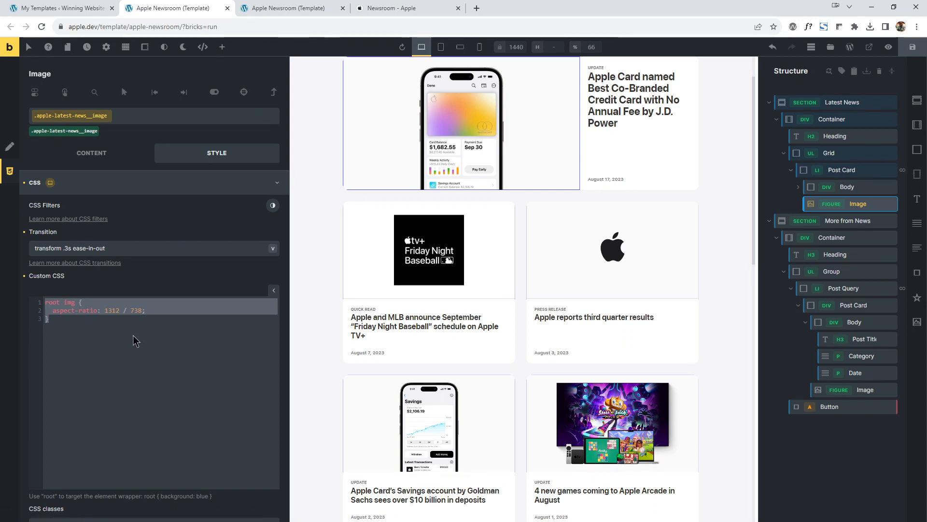
drag(52, 312, 148, 311)
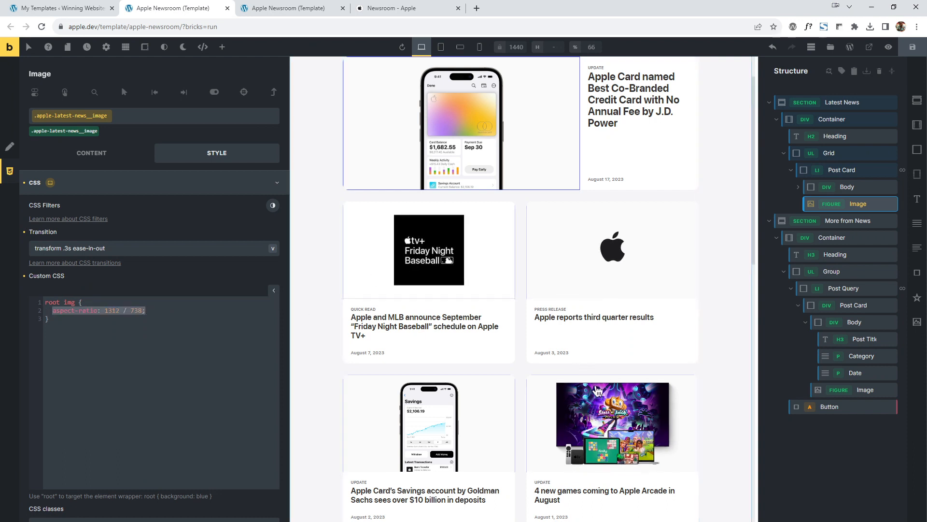
click(121, 186)
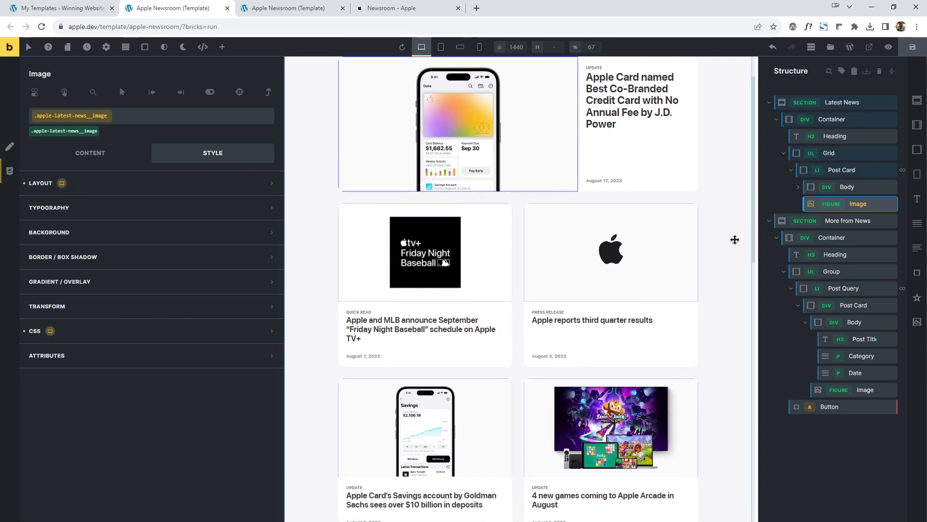
Collapse the Post Card in the Latest News structure, and view the More from Newsroom section on Apple's live Newsroom page.
scroll(538, 213, up, 2)
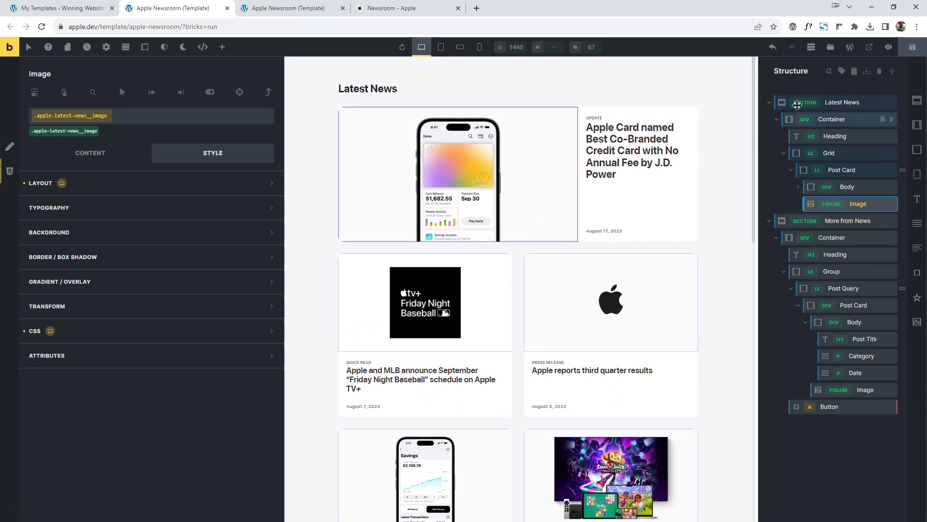
click(843, 171)
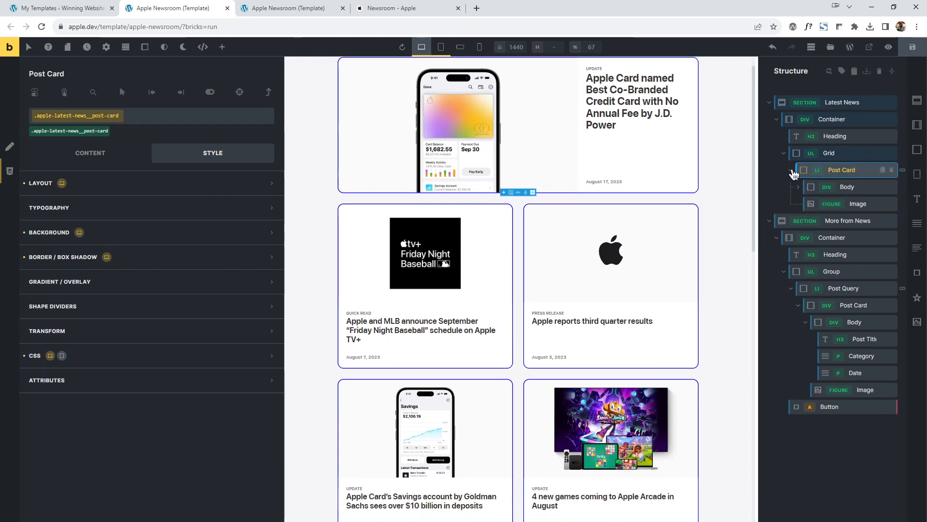
click(843, 170)
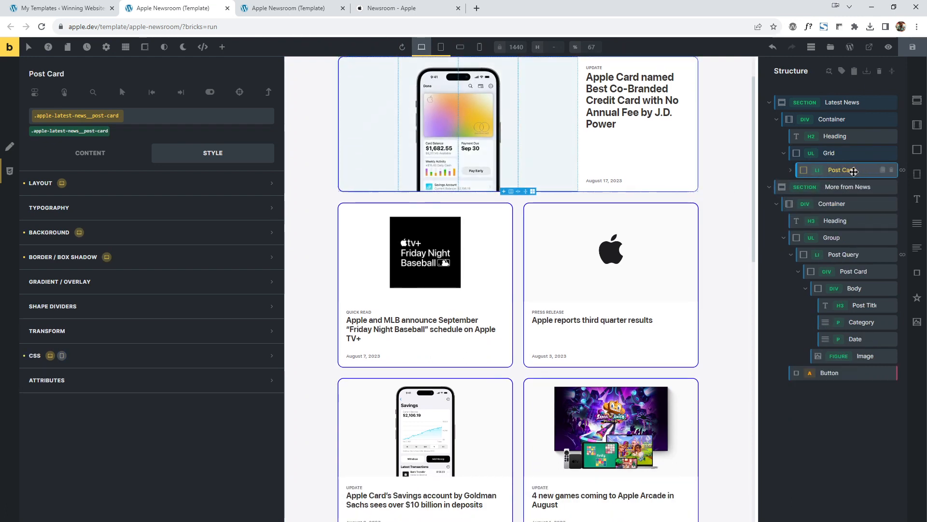
scroll(628, 217, down, 3)
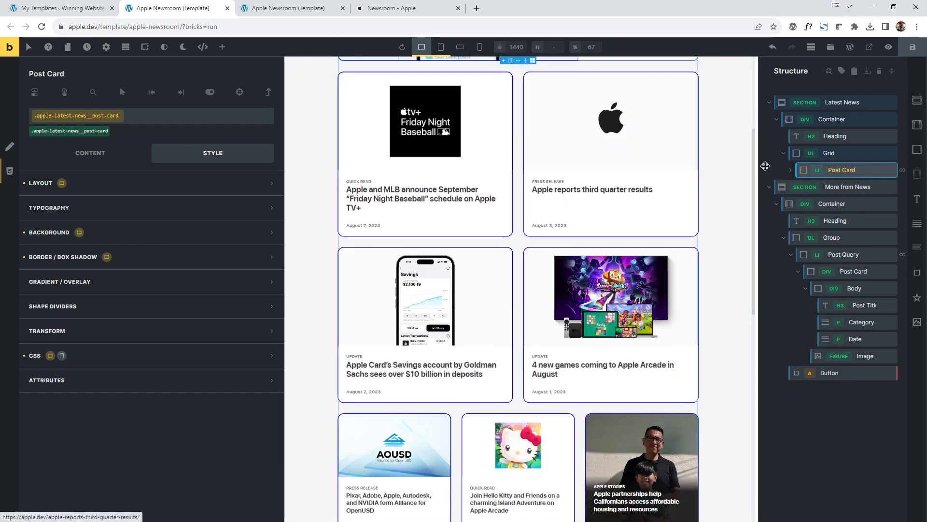
click(386, 8)
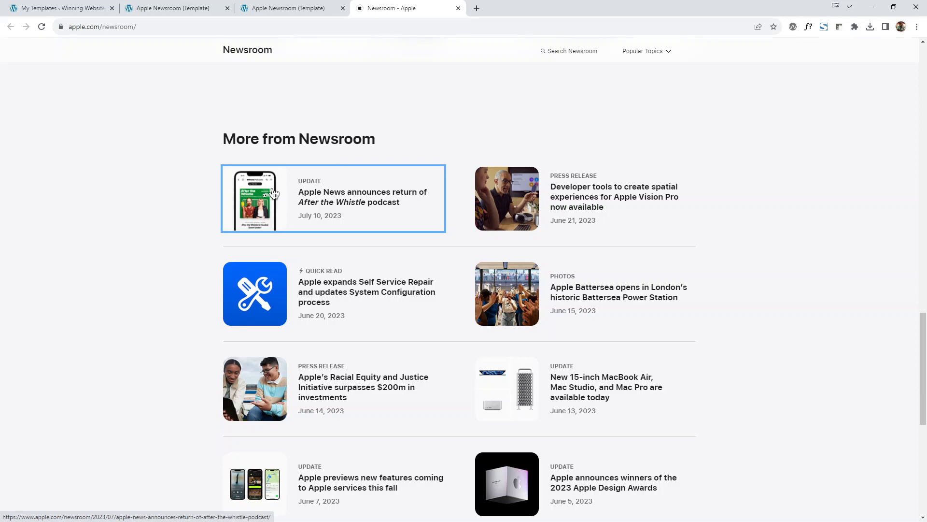
Back in the builder, collapse the More News Post Card and show the Post Query's custom CSS for its .apple-more-news__post-query class.
click(167, 8)
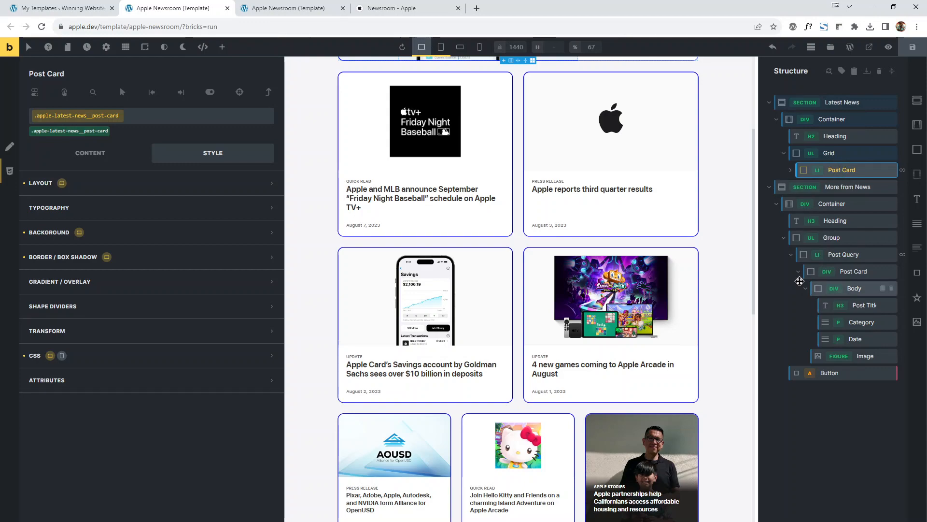
click(842, 272)
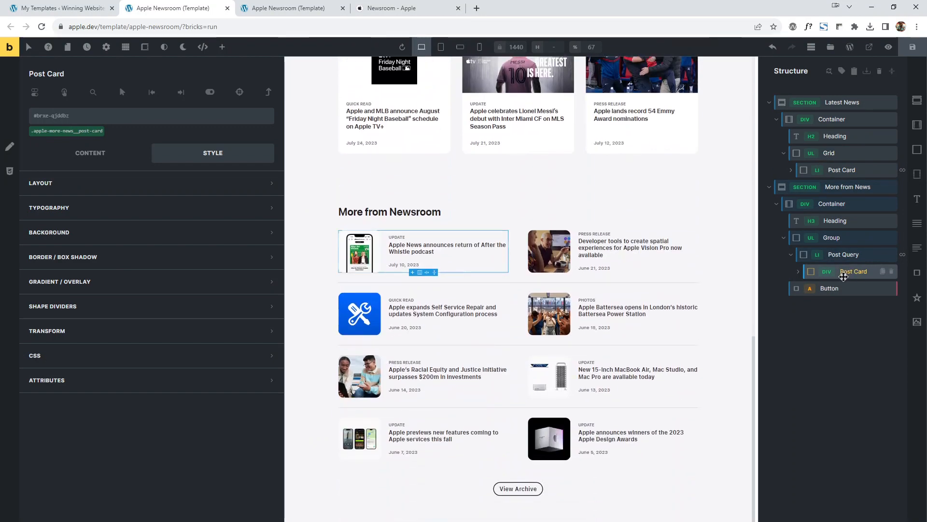
click(841, 254)
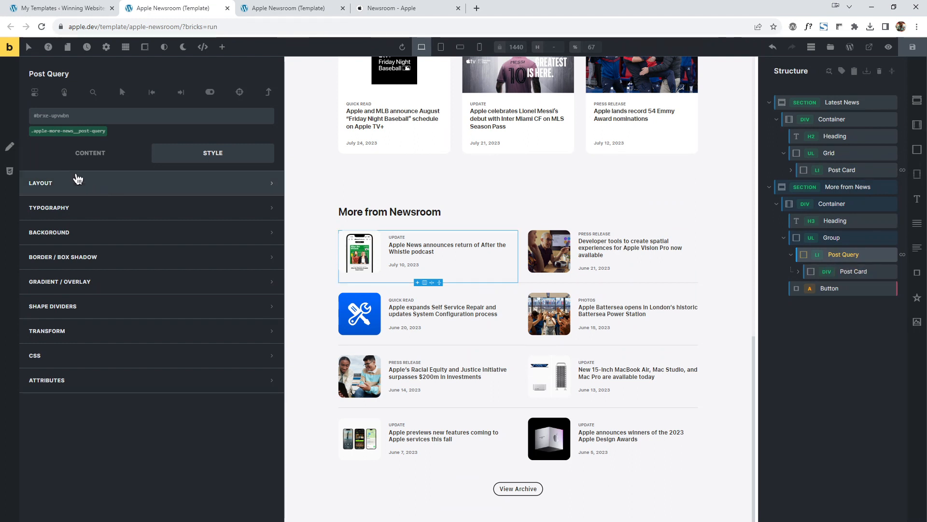
click(66, 131)
click(114, 356)
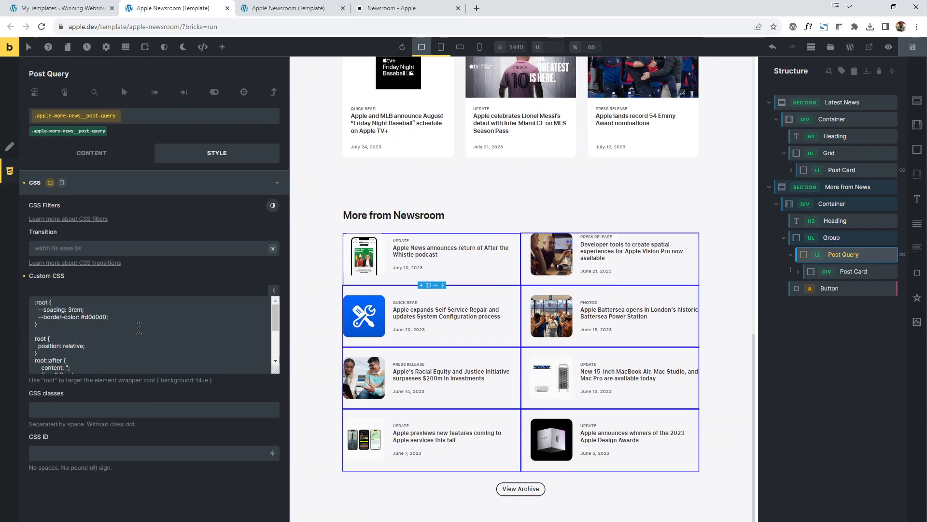
scroll(118, 333, down, 2)
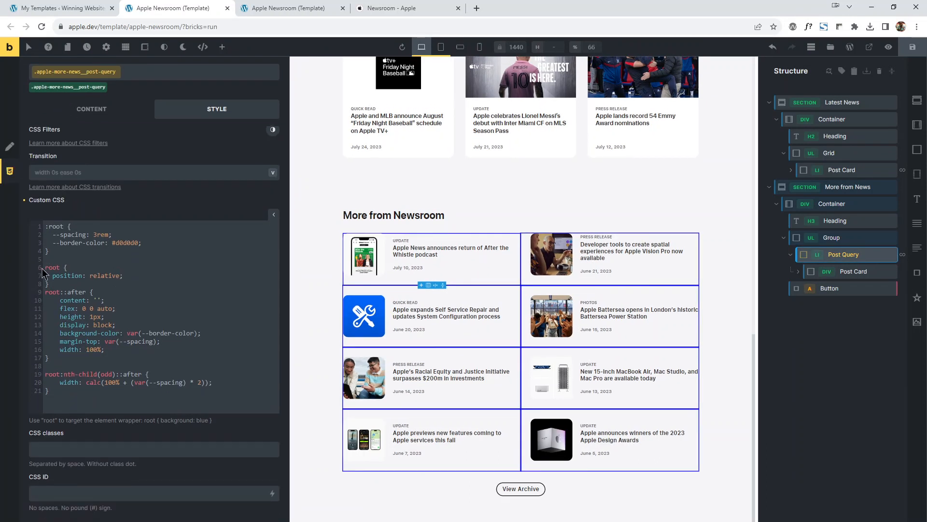
Highlight the root position rule and the root::after content, flex, height, display and background-color declarations in the Post Query's custom CSS.
drag(43, 267, 45, 284)
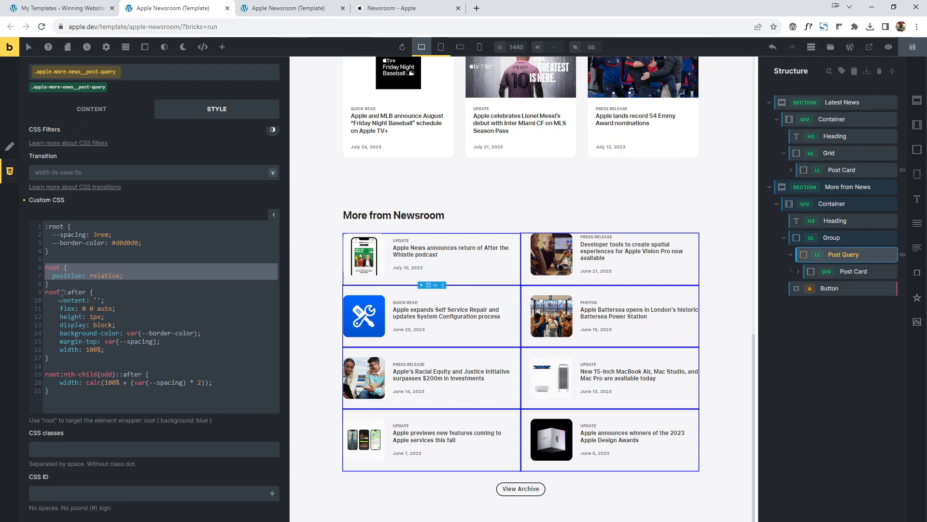
drag(59, 300, 105, 300)
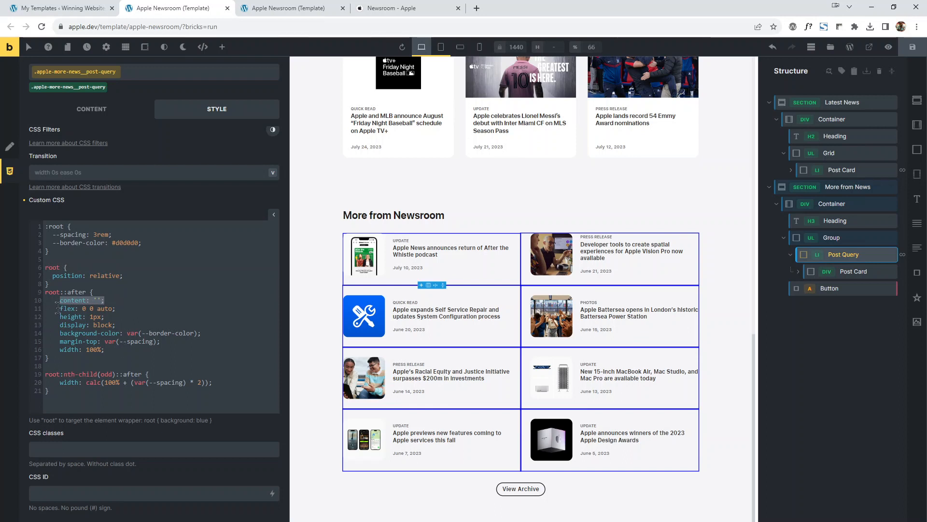
drag(57, 310, 118, 309)
drag(60, 316, 200, 334)
Switch to the template preview and examine the divider lines between the More from Newsroom posts.
click(290, 9)
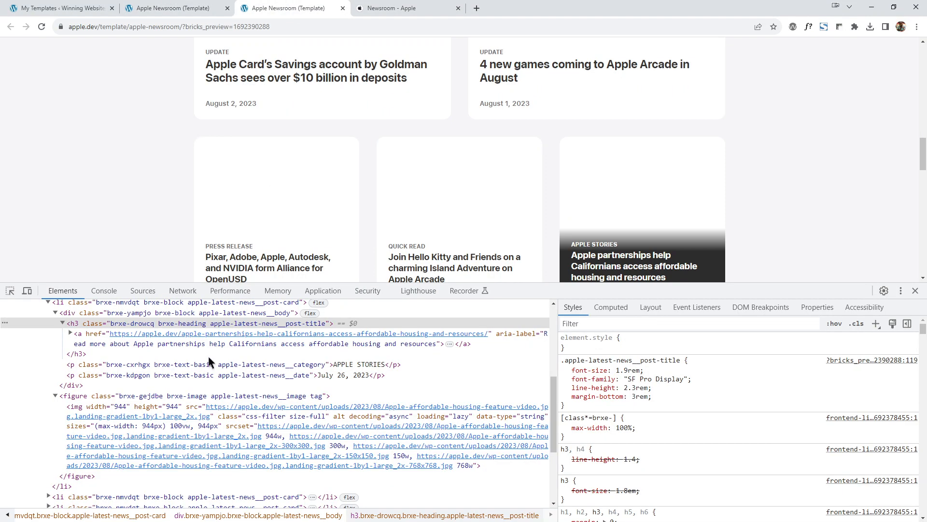
scroll(767, 242, down, 15)
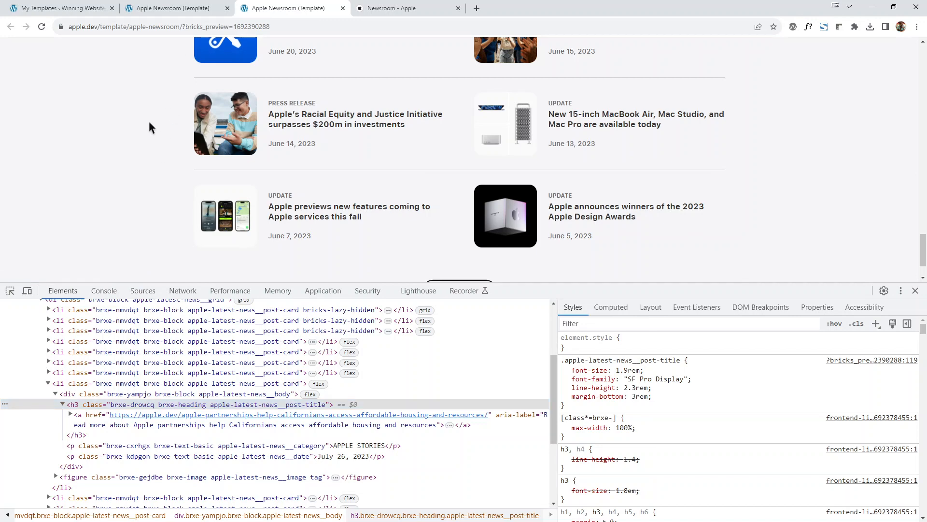
scroll(148, 120, up, 5)
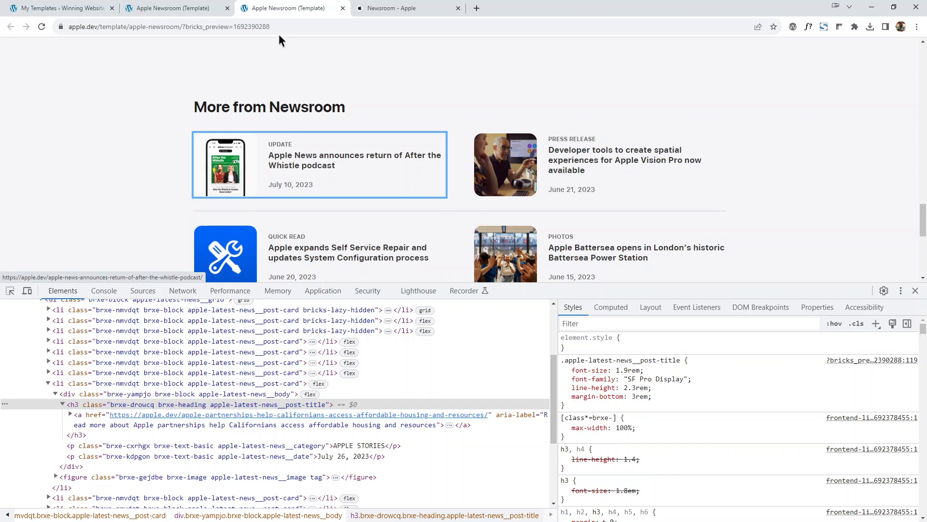
Back in the builder, highlight the width: 100% declaration and the nth-child(odd)::after calc width in the Post Query's custom CSS.
click(188, 6)
click(61, 351)
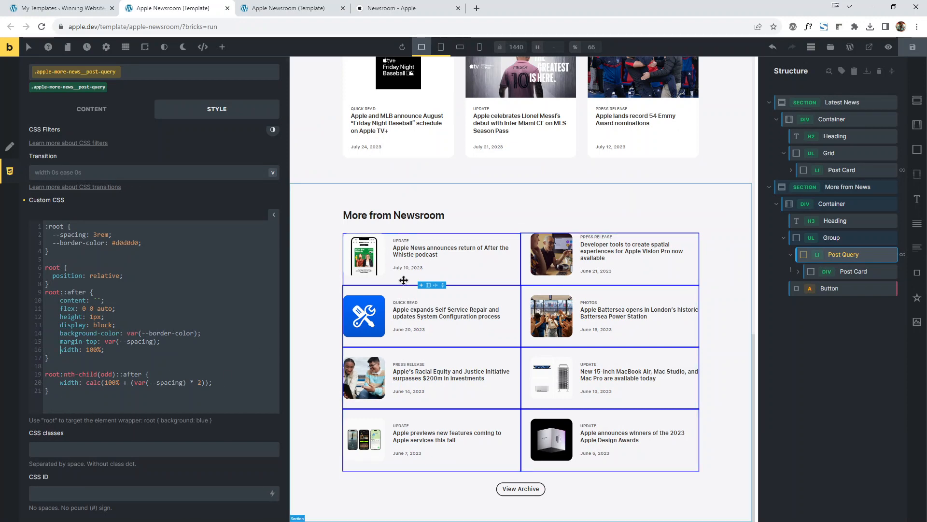
click(61, 383)
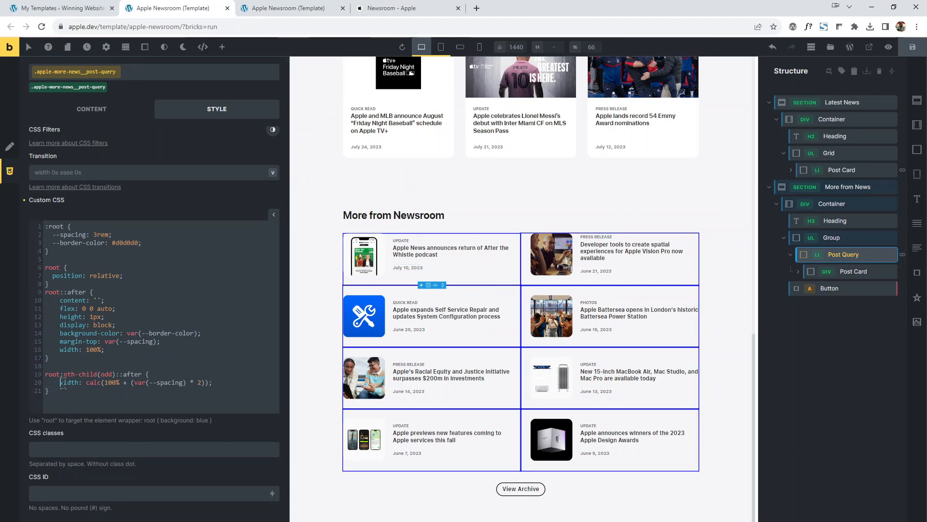
shift+click(118, 350)
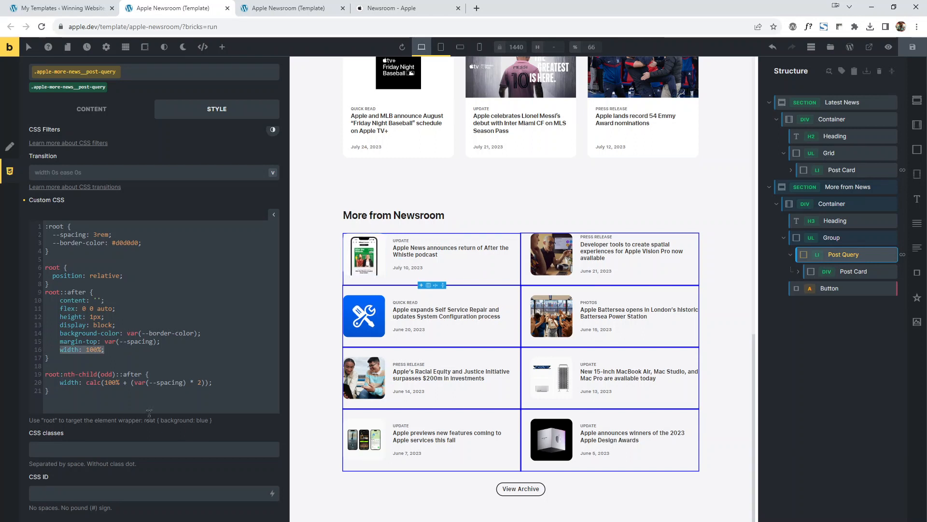
drag(60, 382, 183, 383)
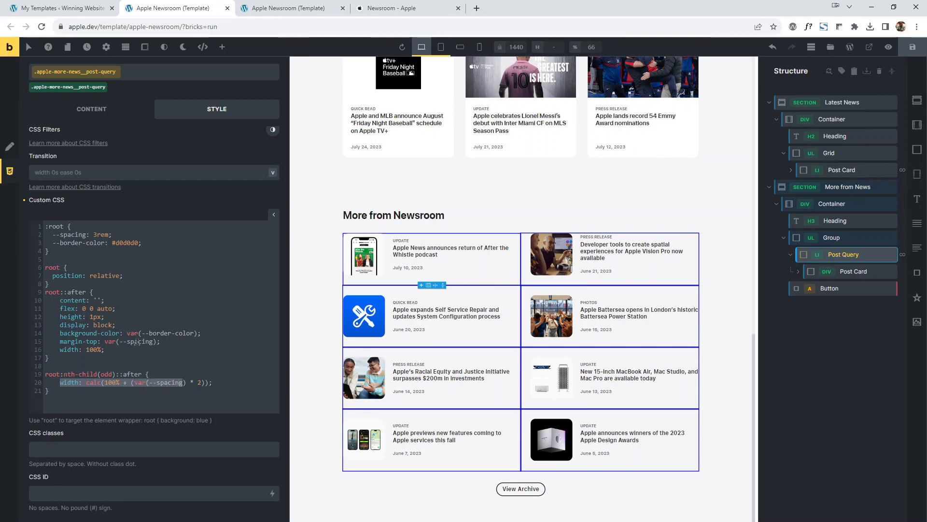
click(161, 394)
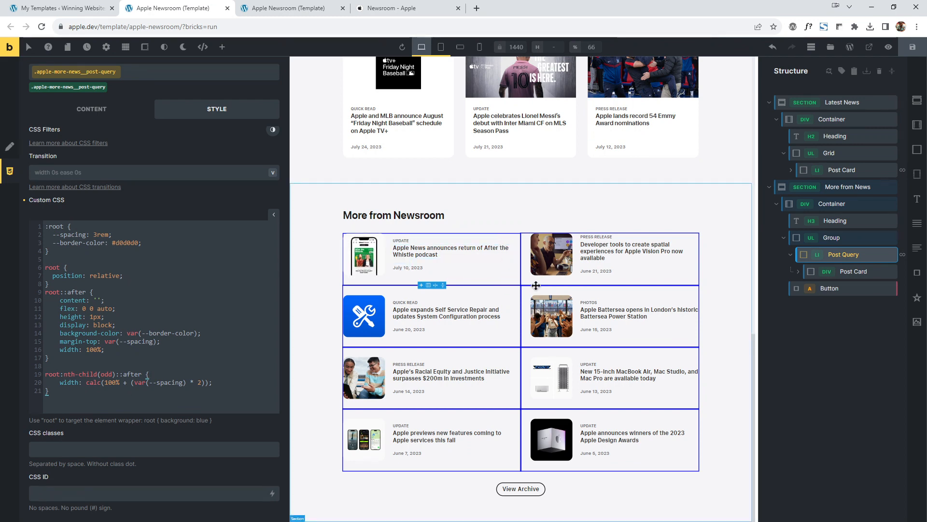
Check the first More from Newsroom divider in the preview, and return to the builder to select the Group element.
click(289, 8)
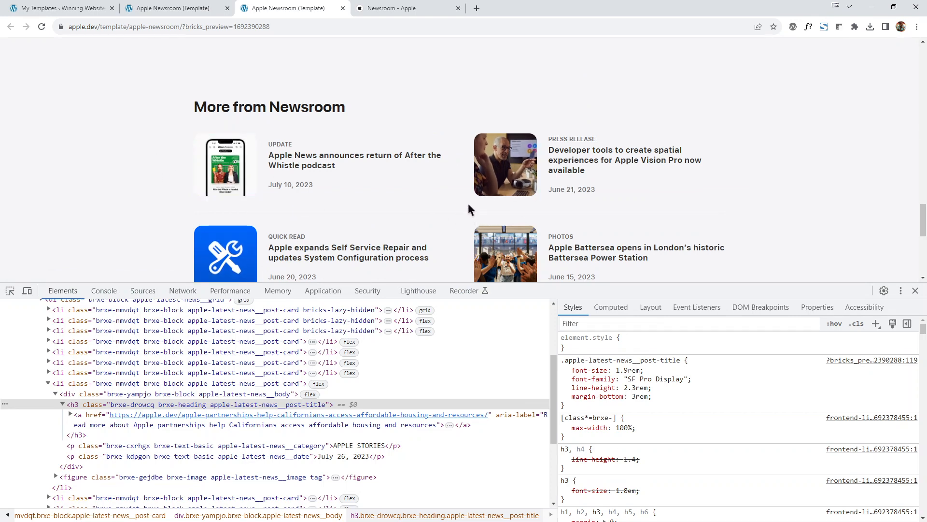
click(170, 8)
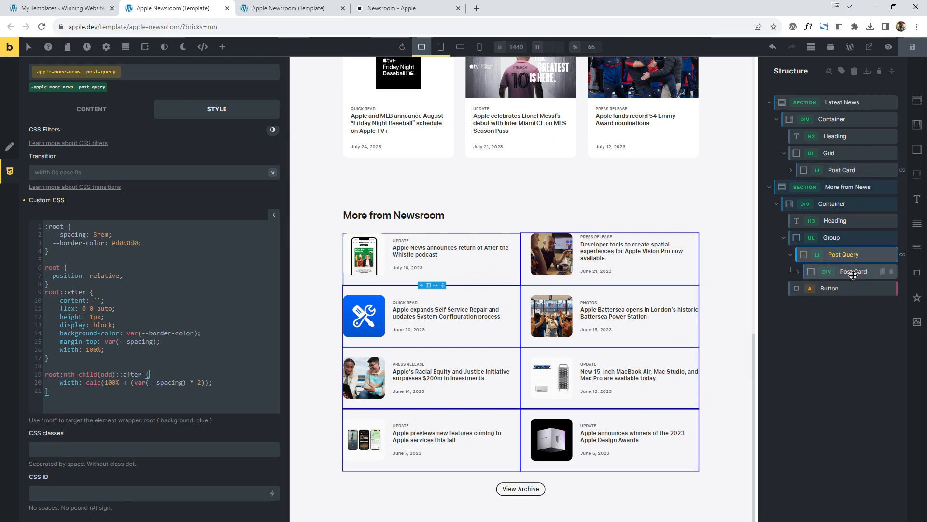
click(837, 240)
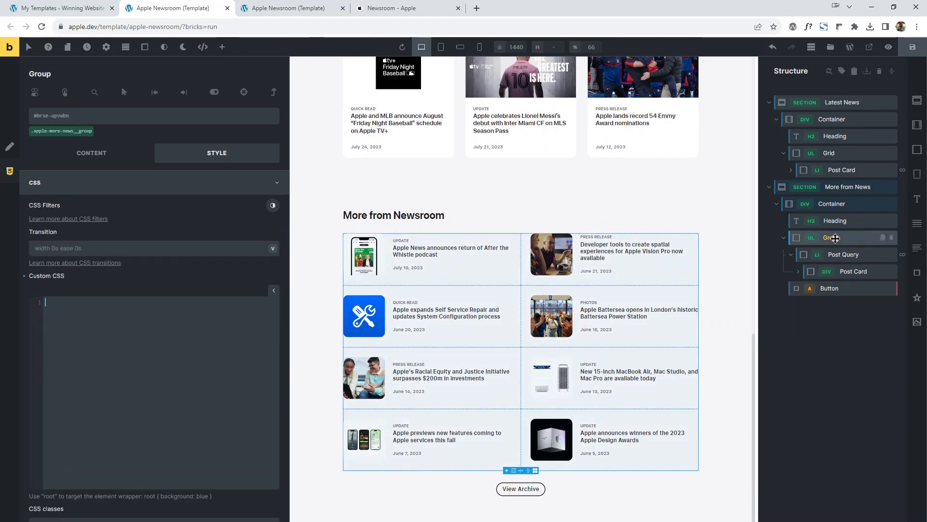
Reselect the Post Query and highlight the :root variables and the var(--border-color) background value in its custom CSS.
click(840, 255)
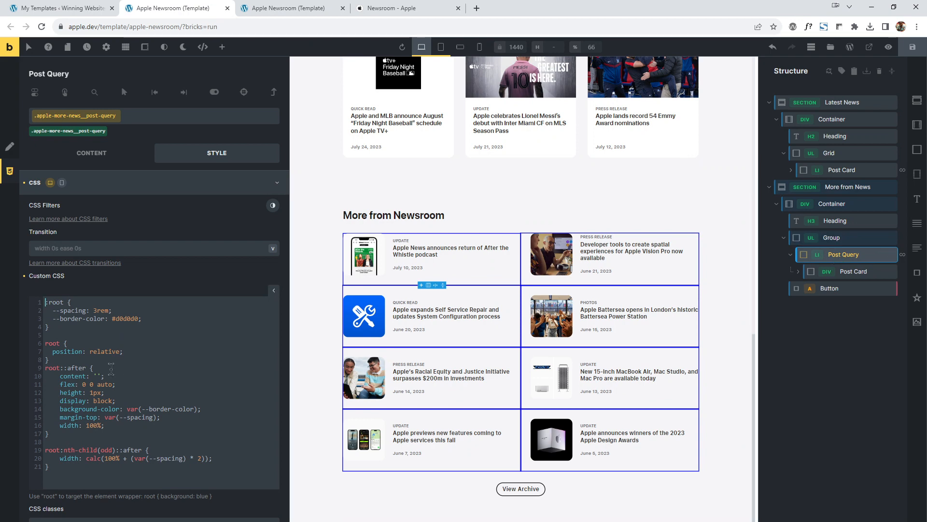
drag(45, 303, 44, 326)
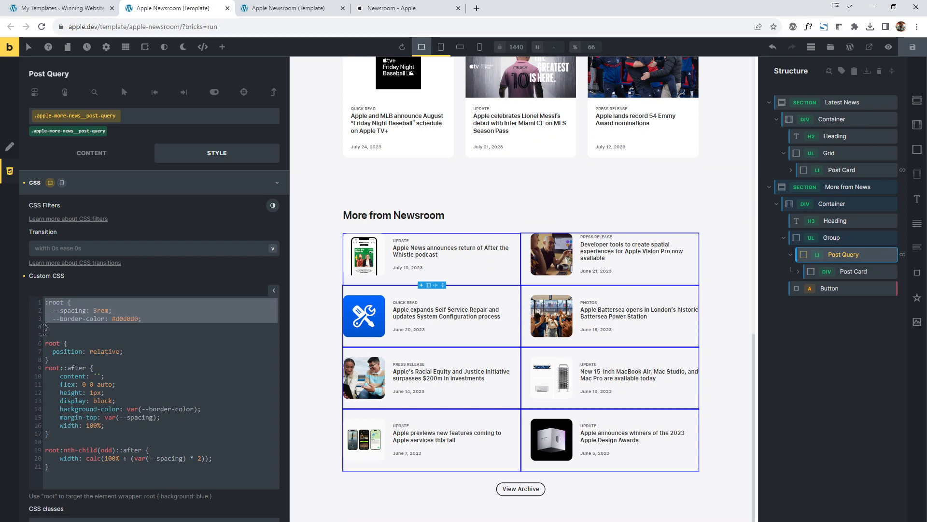
drag(112, 311, 193, 334)
scroll(142, 376, down, 1)
scroll(143, 376, down, 1)
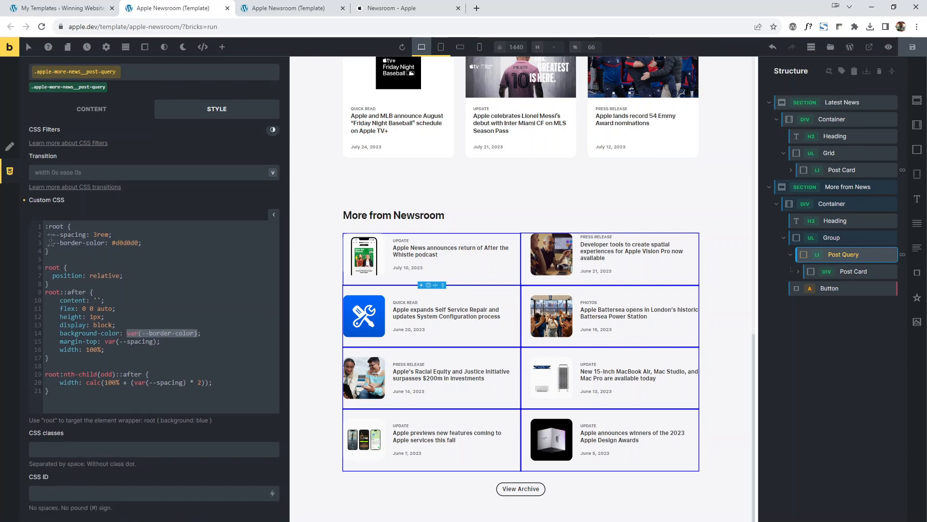
Highlight the Post Query's --border-color declaration, and examine the image hover and focus-within rules in the More from News Post Card's class CSS.
drag(51, 242, 164, 247)
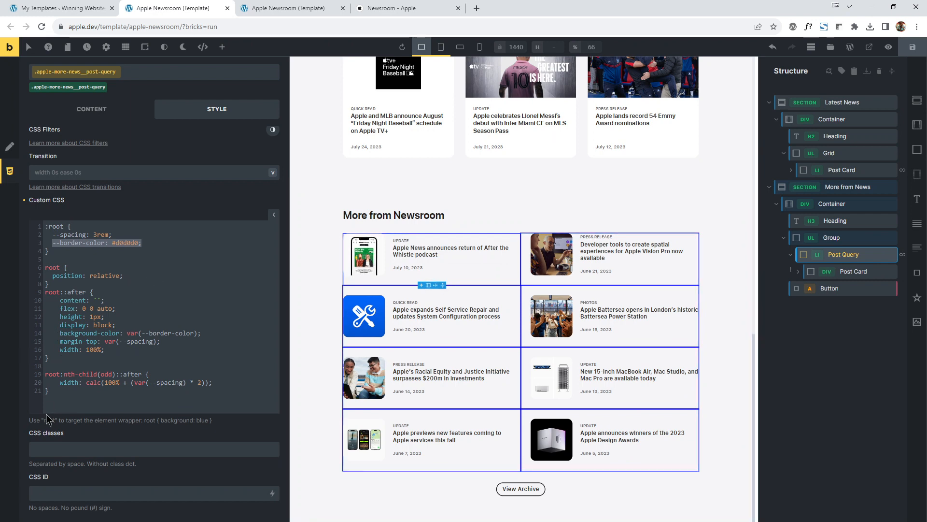
click(853, 271)
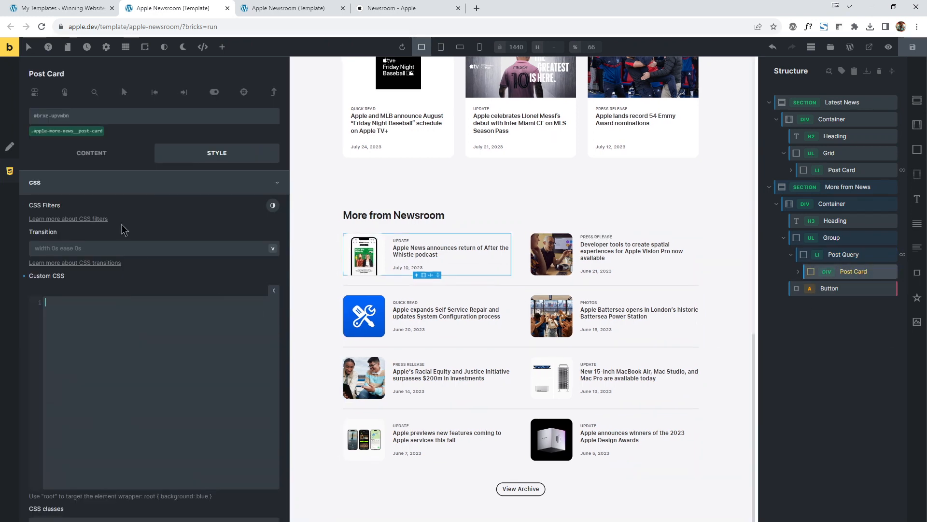
click(58, 135)
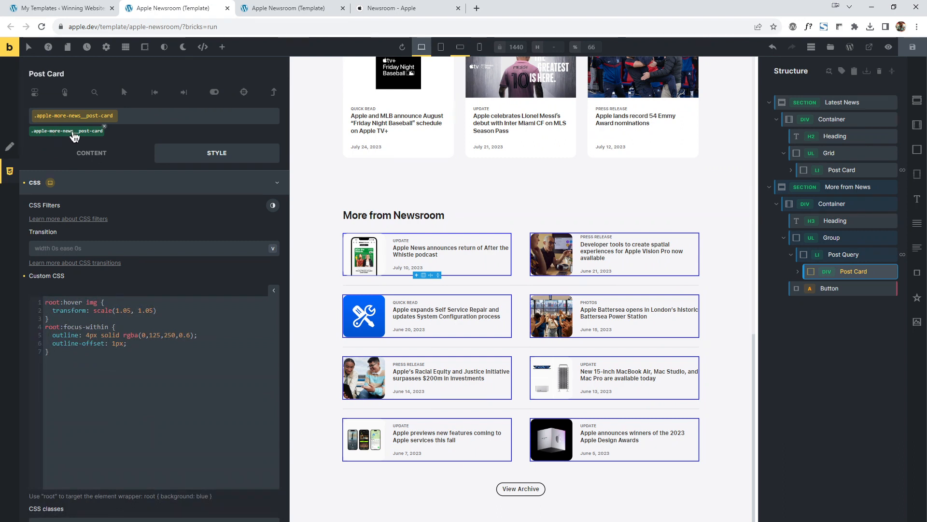
drag(45, 302, 49, 319)
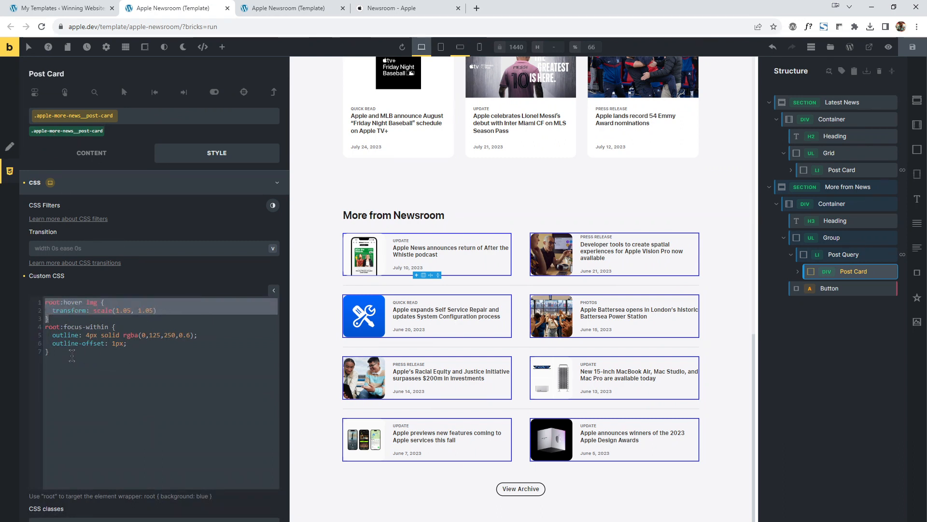
drag(49, 353, 43, 326)
click(97, 364)
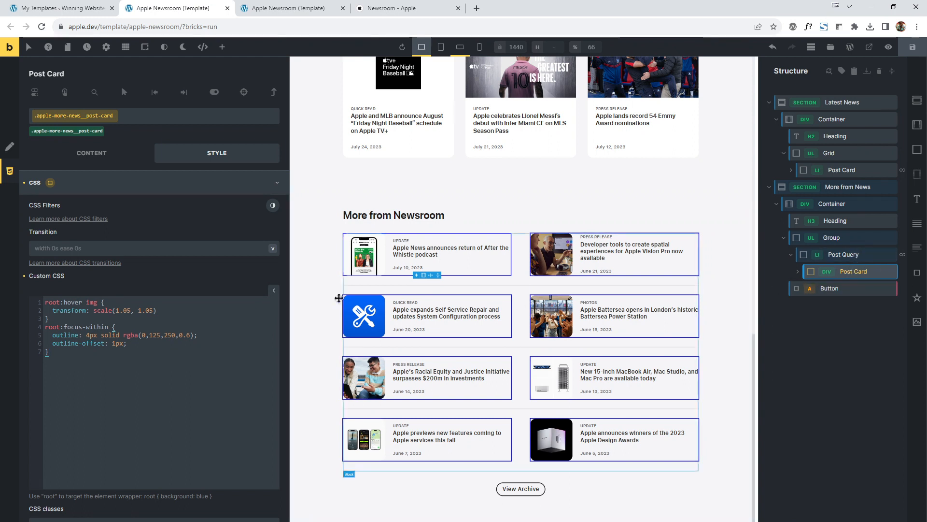
Highlight the Post Card's focus-within outline declaration, its rgba(0,125,250,0.6) color and the outline-offset: 1px declaration.
drag(52, 335, 199, 334)
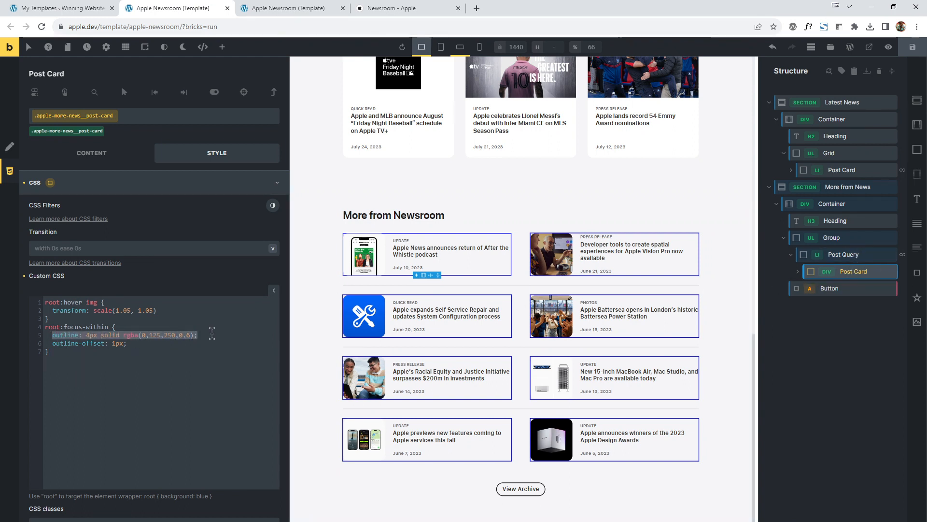
click(113, 335)
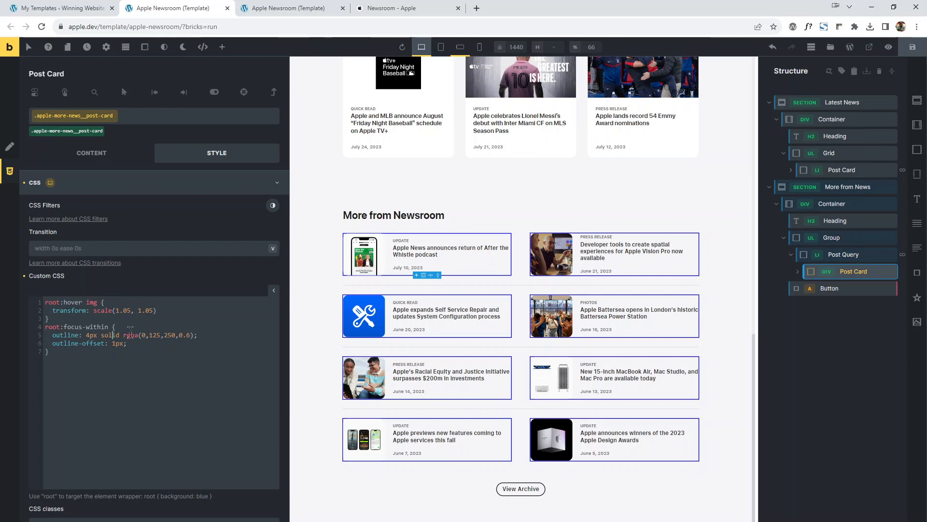
drag(161, 335, 191, 335)
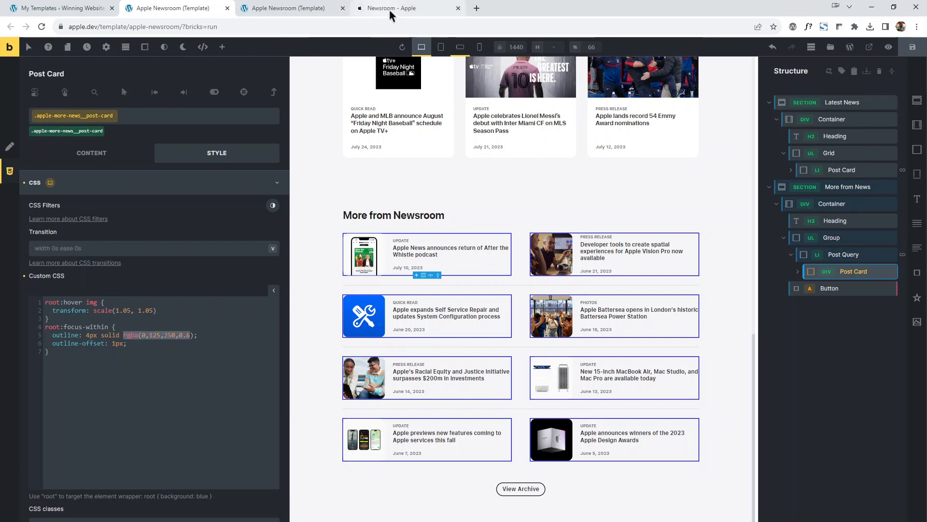
drag(52, 343, 172, 352)
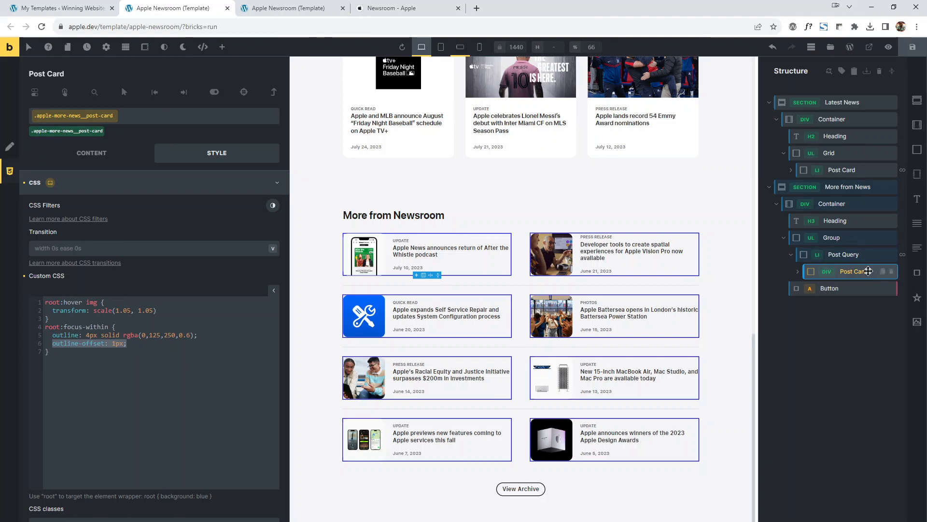
Select the View Archive Button's class and highlight the outline declaration in its focus-visible custom CSS.
click(836, 288)
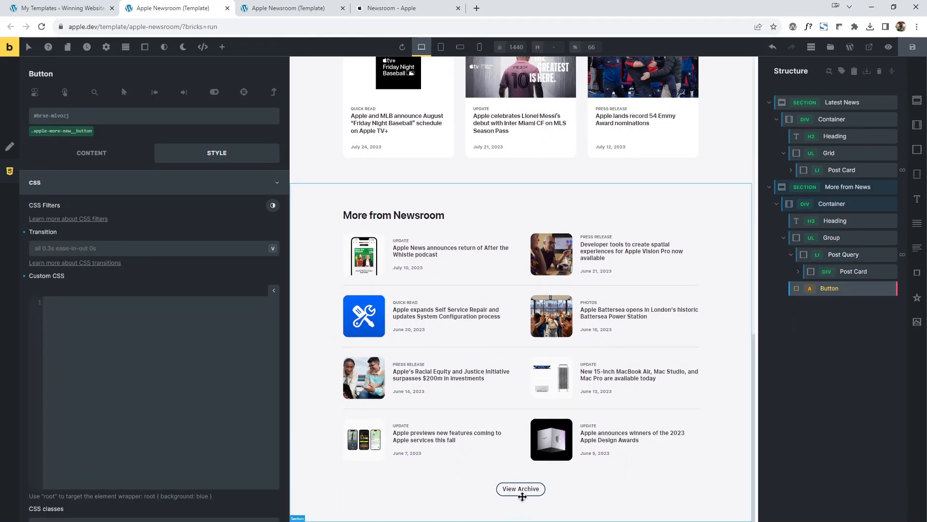
click(62, 131)
click(43, 311)
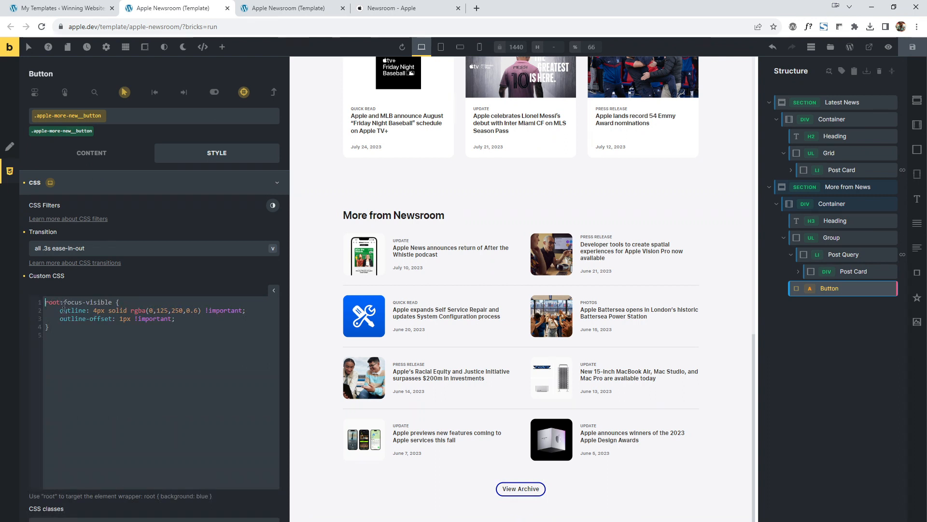
drag(57, 311, 197, 311)
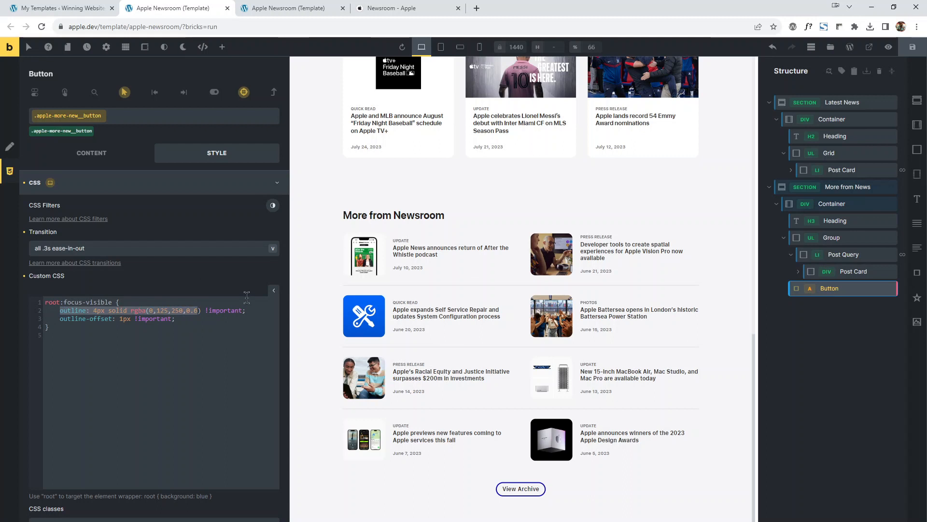
click(114, 346)
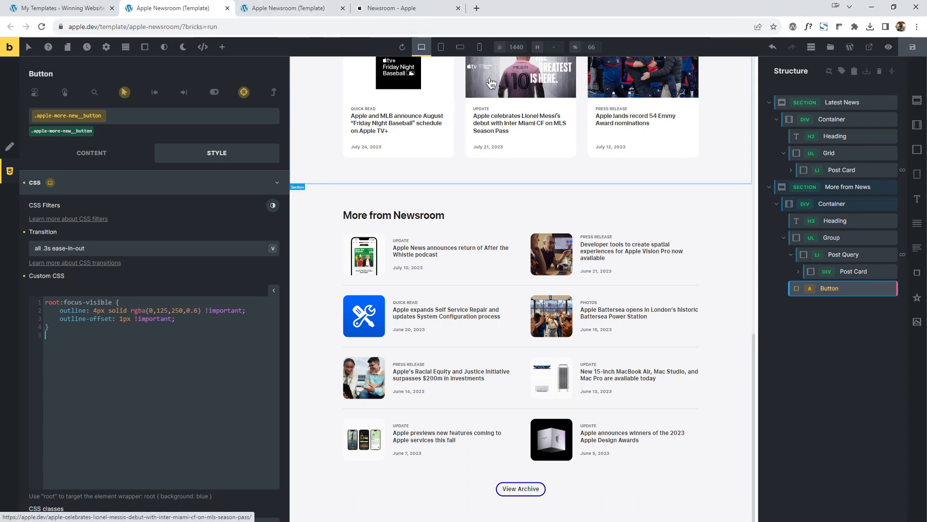
Switch to the template preview, close the developer tools, and move keyboard focus through the Latest News cards to check their outlines.
click(271, 8)
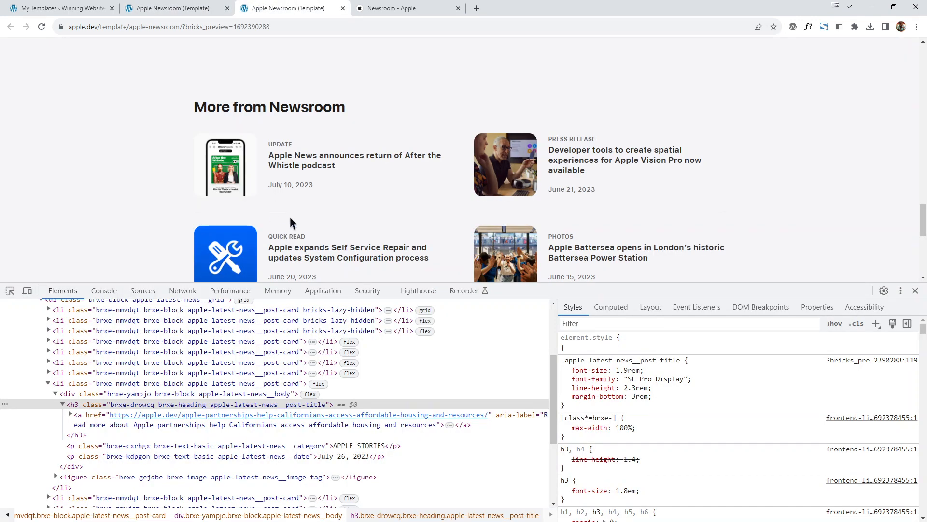
click(916, 291)
scroll(317, 209, up, 15)
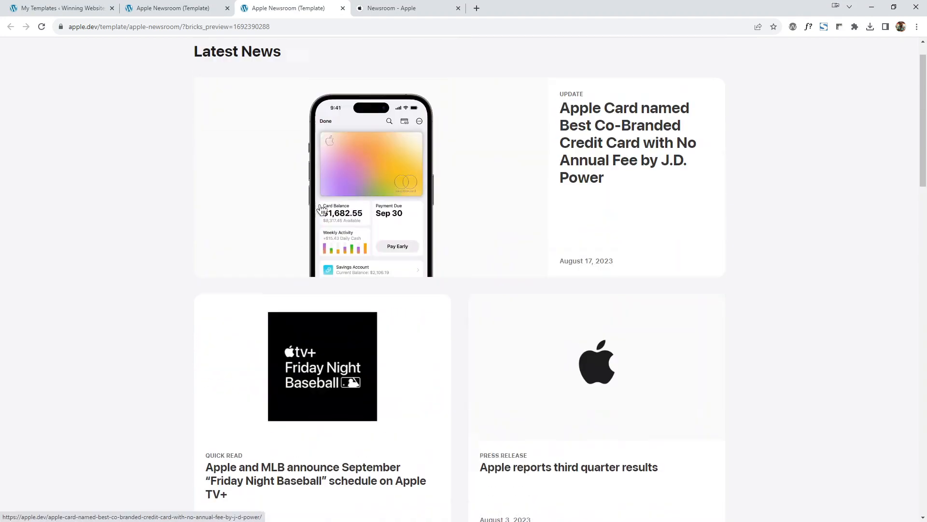
key(Tab)
key(Tab)
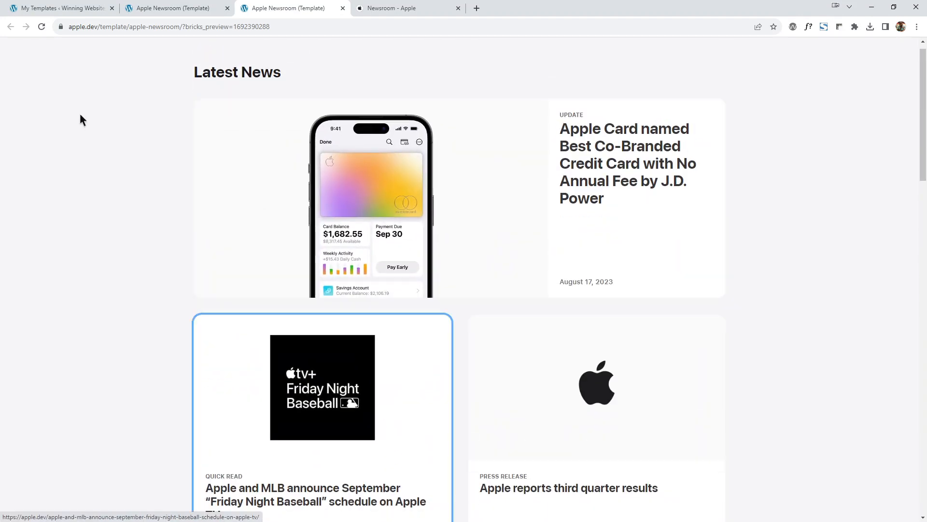
key(Tab)
scroll(116, 118, down, 20)
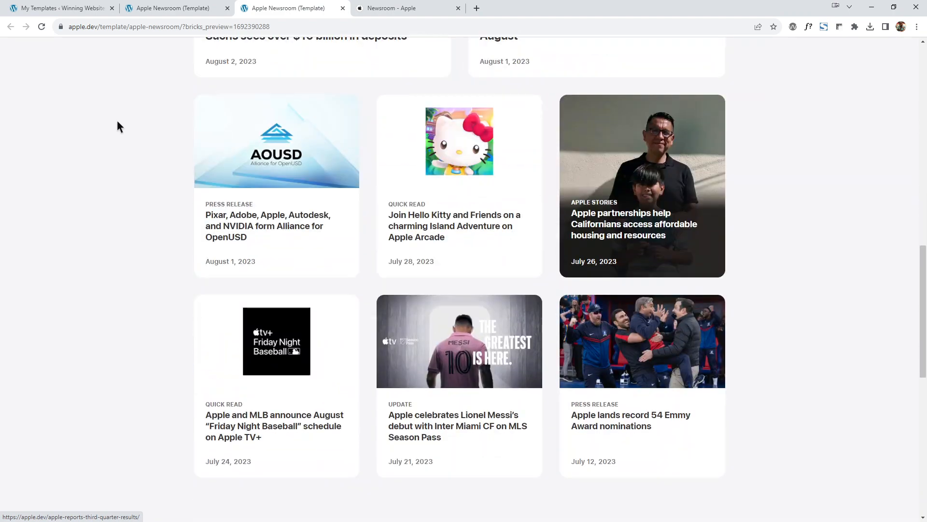
key(Tab)
key(Tab)
key(Tab)
key(Tab)
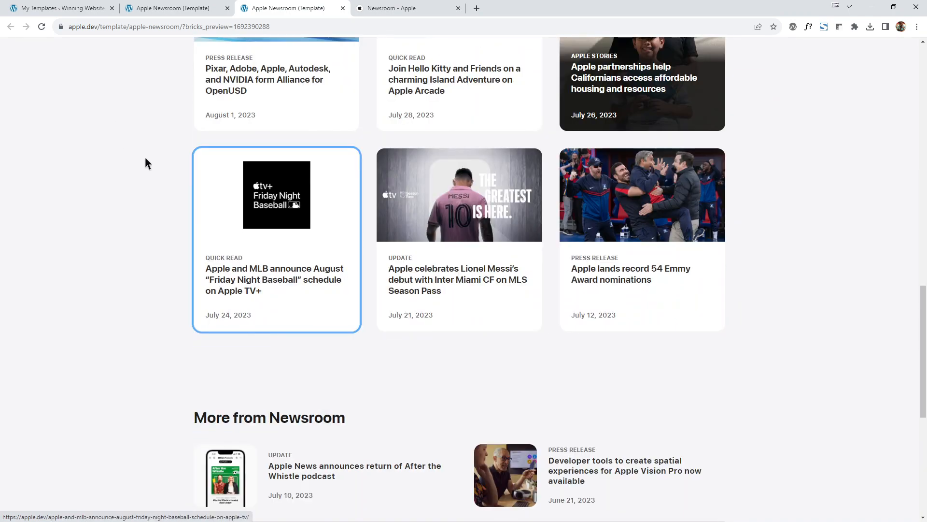
Move keyboard focus through the More from Newsroom posts to the View Archive button, checking each focus outline.
key(Tab)
key(Tab)
scroll(141, 155, down, 7)
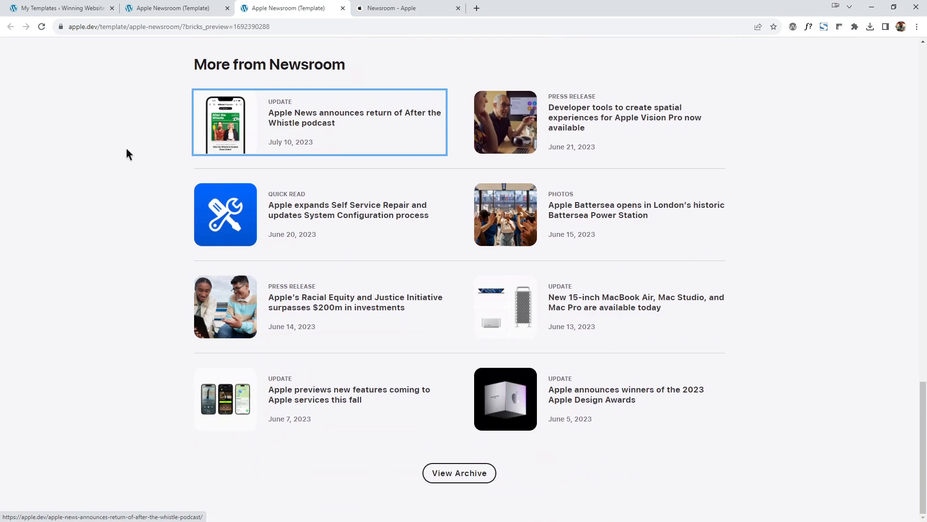
key(Tab)
key(Tab)
key(Tab)
key(Tab)
key(Tab)
key(Tab)
key(Tab)
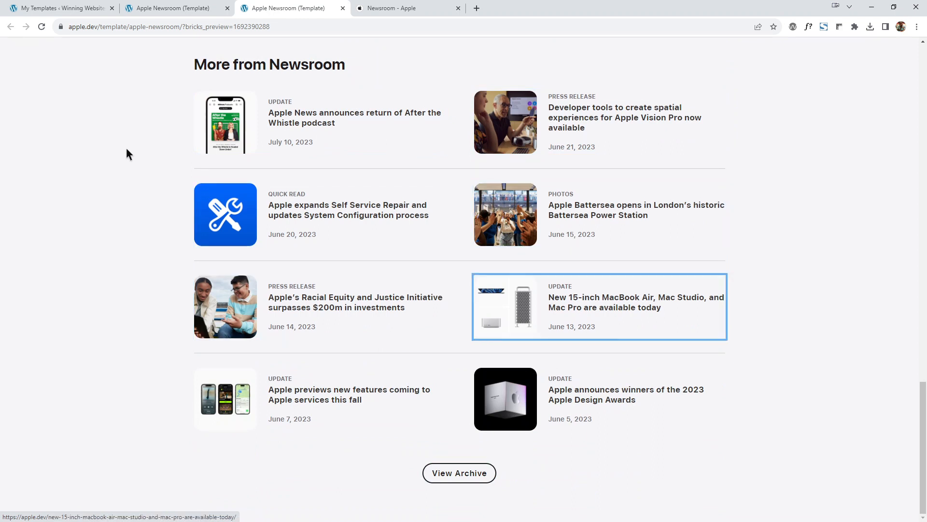
key(Tab)
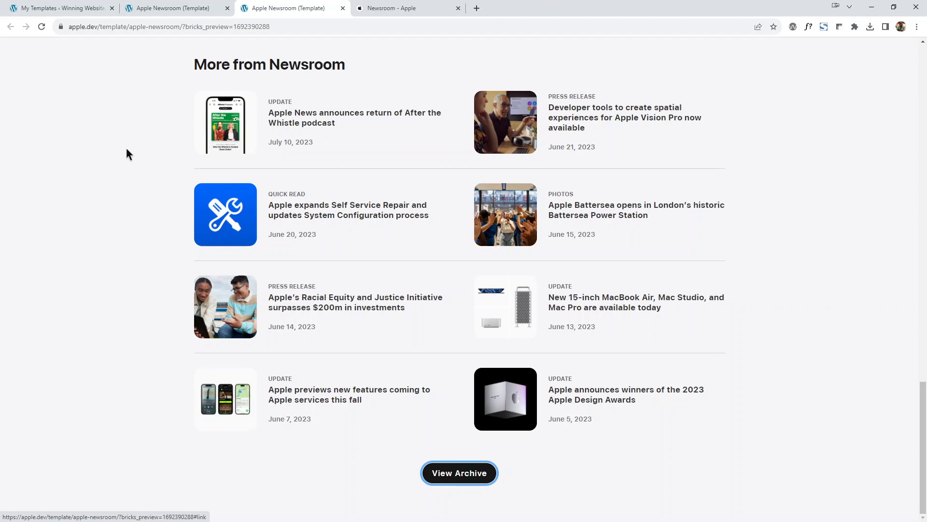
Return to the builder and copy the Latest News section.
click(193, 8)
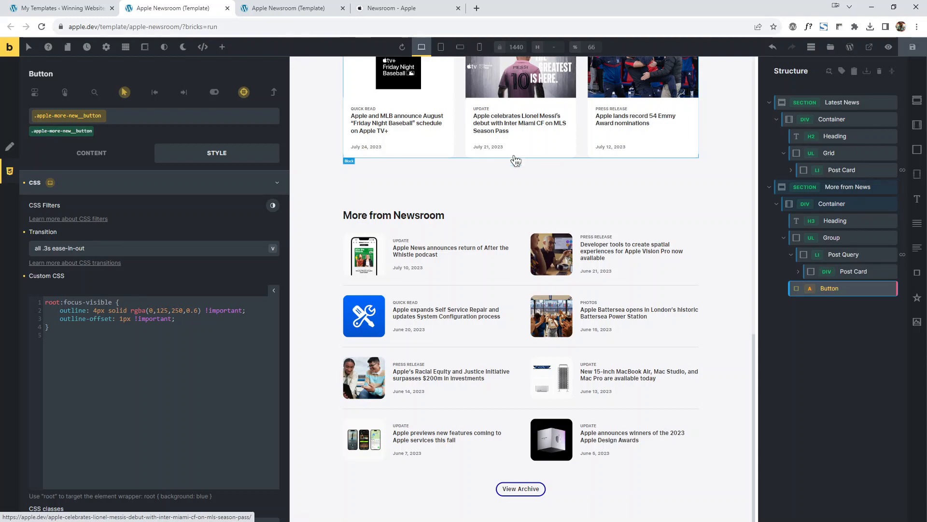
click(865, 103)
right_click(865, 104)
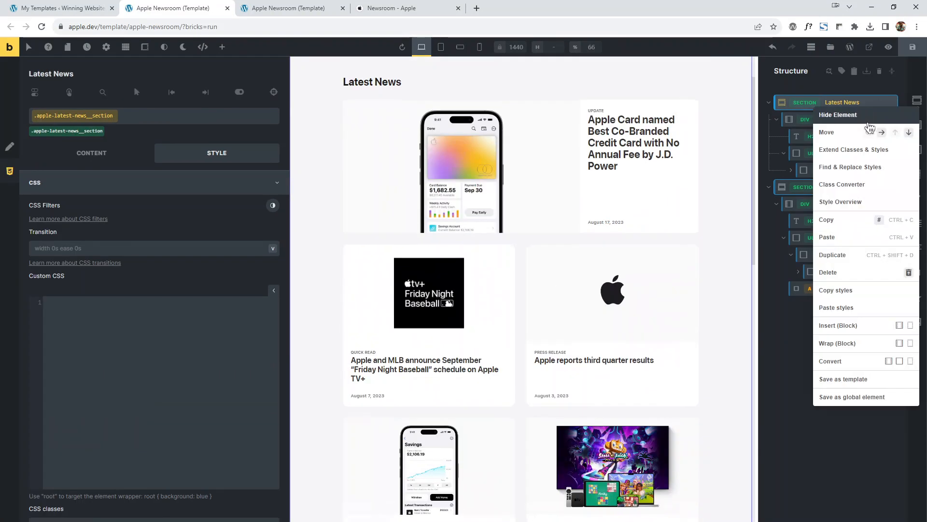
click(843, 219)
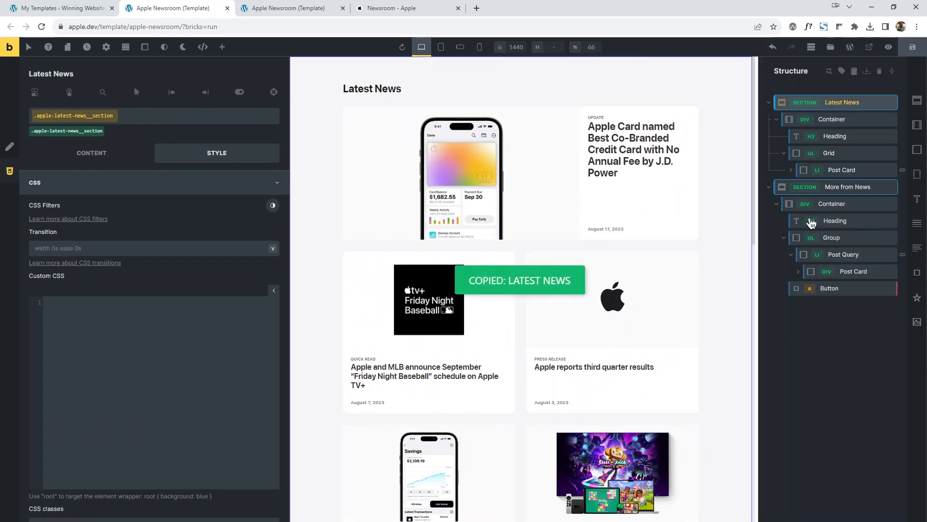
Select the Post Title in the Latest News card and examine its typography settings.
click(140, 194)
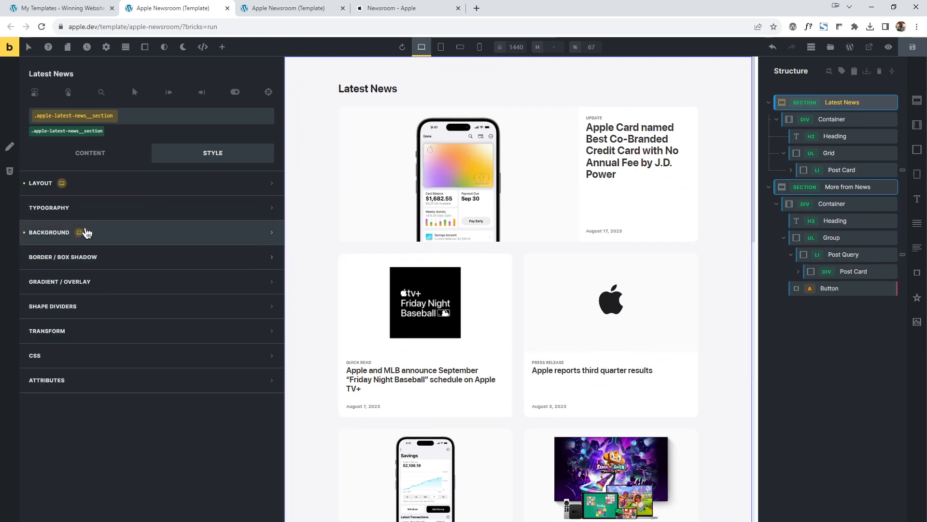
click(625, 144)
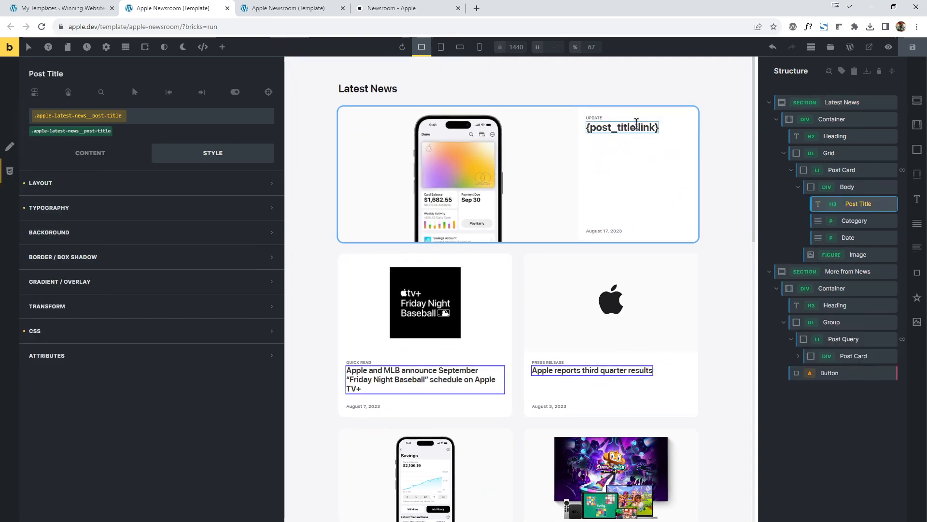
click(858, 202)
click(80, 208)
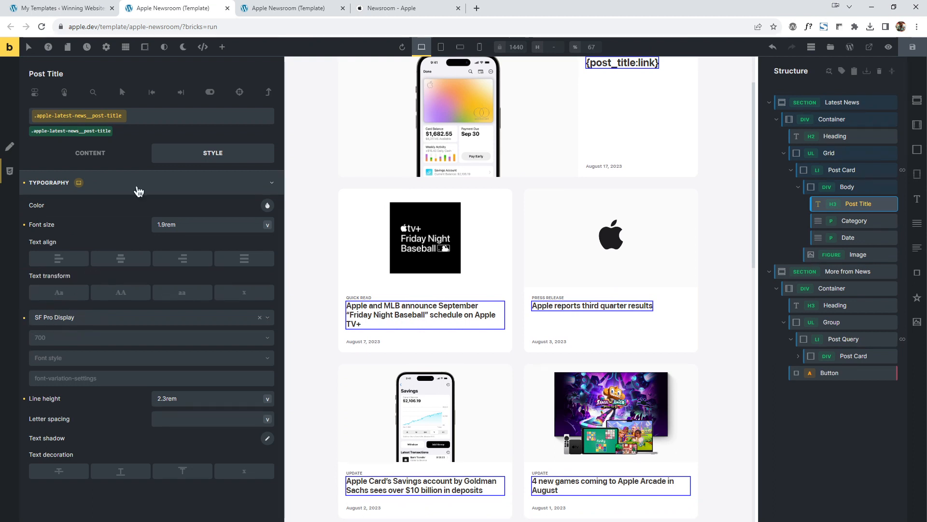
click(134, 189)
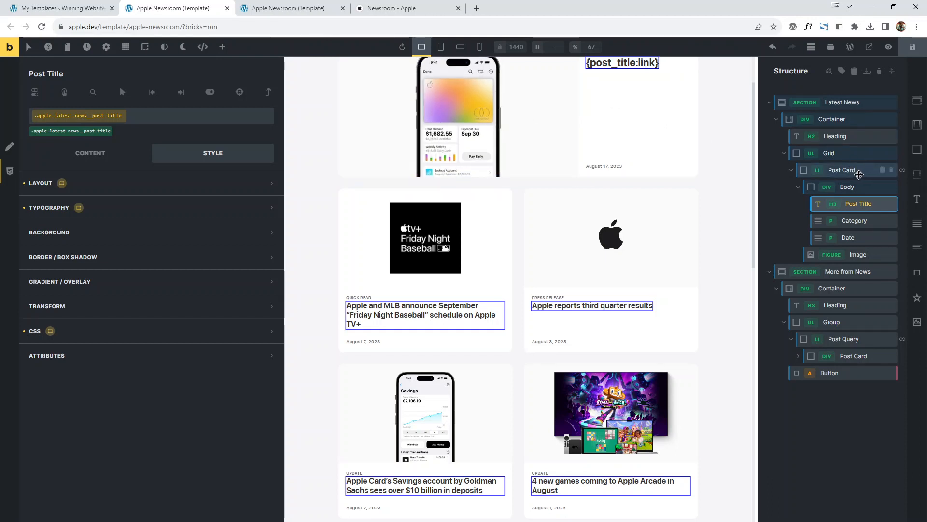
Examine the content settings of the Latest News Post Card, Image, Post Title and Category elements.
click(858, 172)
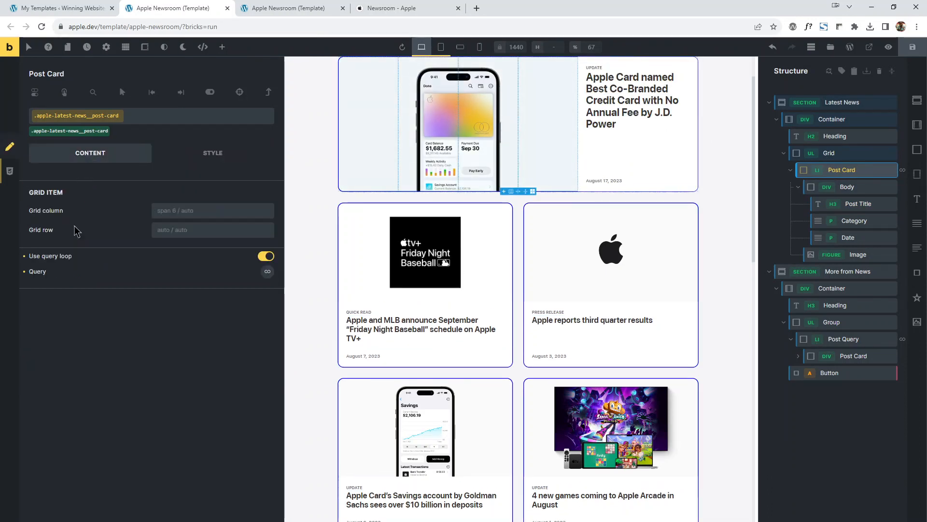
click(853, 256)
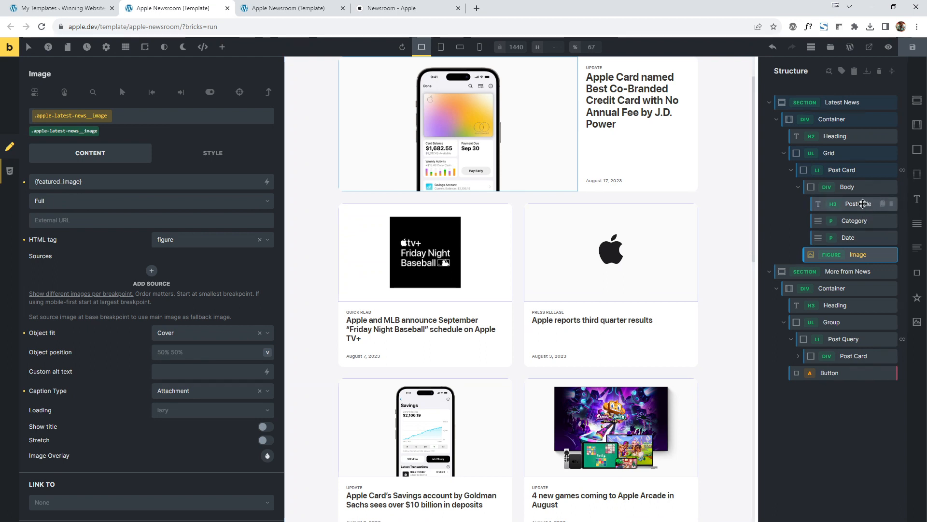
click(863, 204)
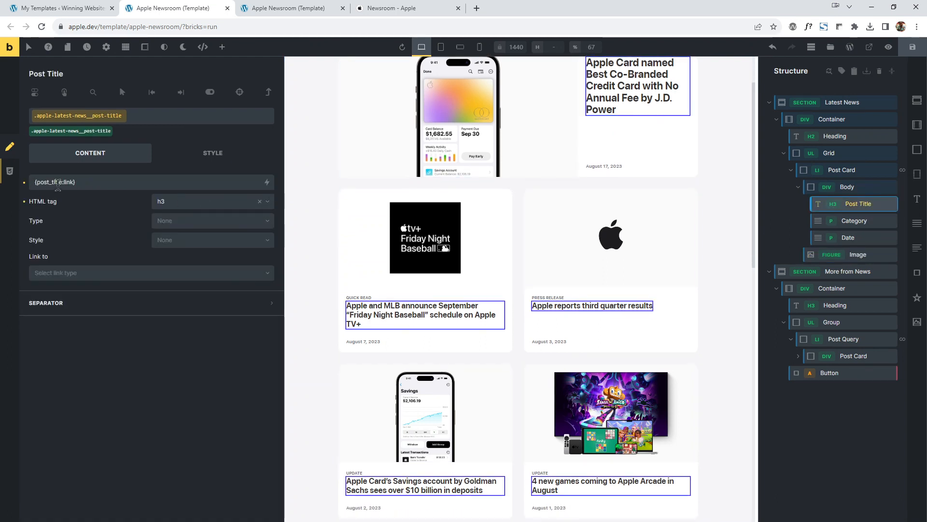
click(854, 221)
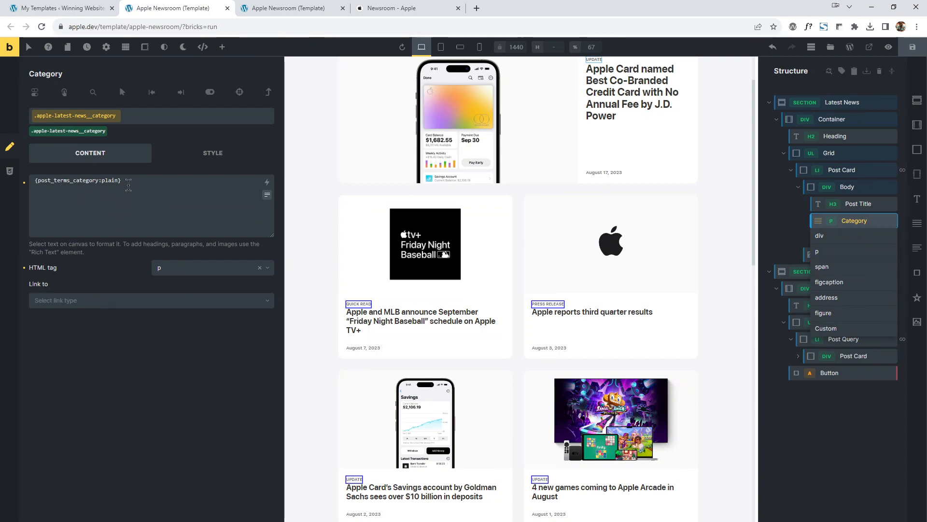
Check the category label on the first Latest News card in the preview, and return to the builder.
click(332, 7)
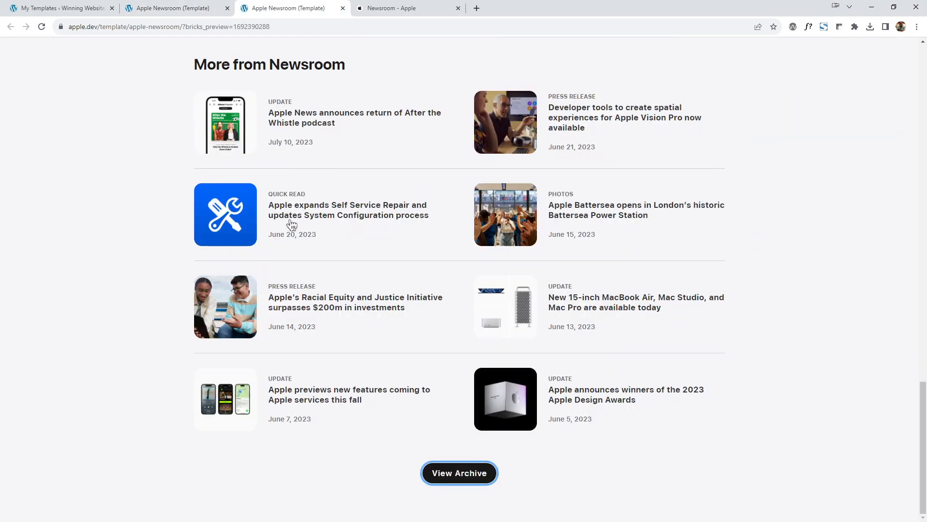
scroll(213, 181, up, 15)
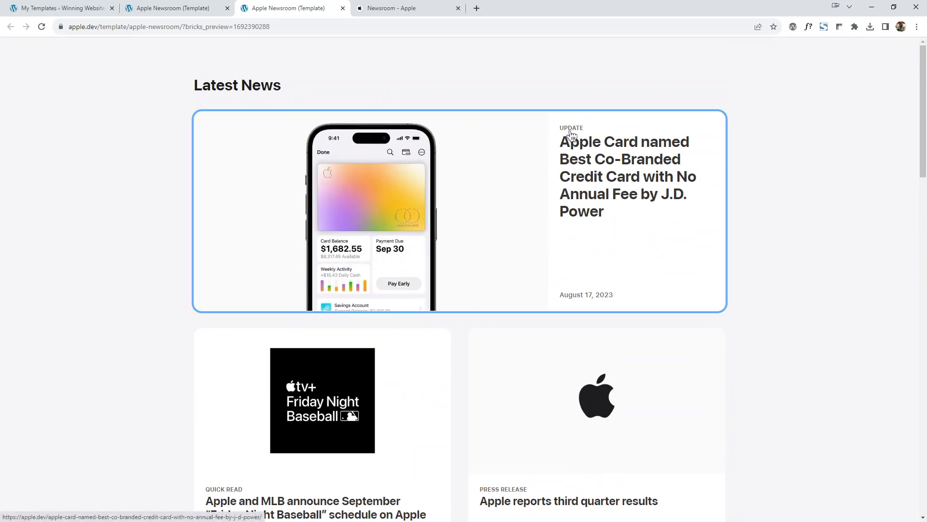
click(184, 8)
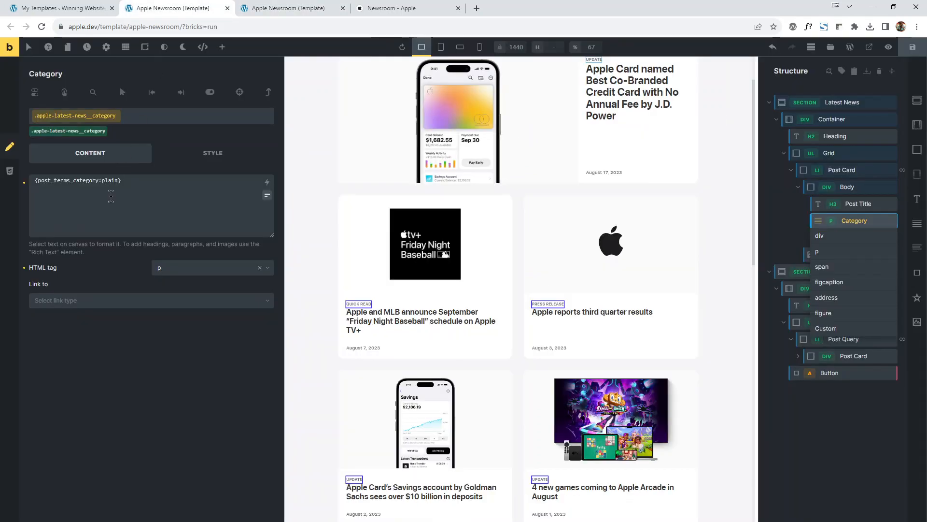
Enlarge the builder view and highlight the ":plain" modifier in the Category element's dynamic content tag.
key(ctrl+plus)
key(ctrl+plus)
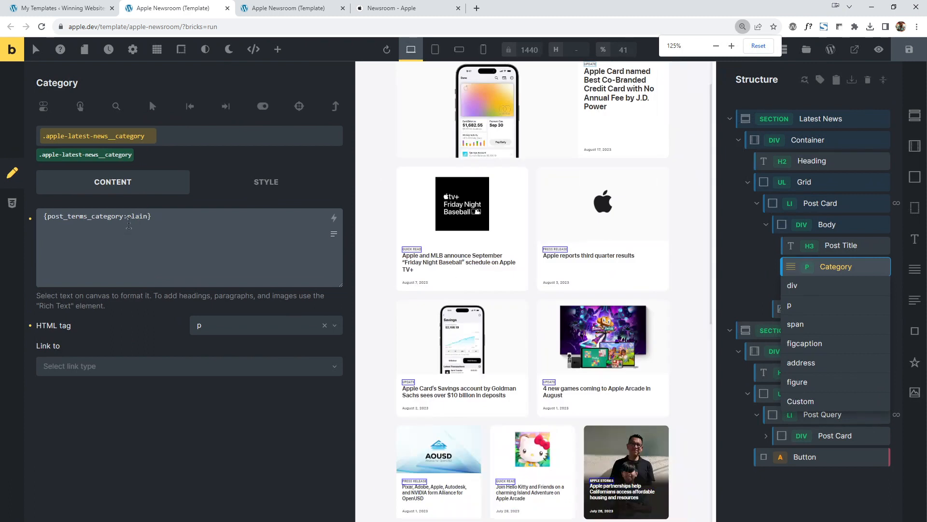
drag(123, 216, 148, 216)
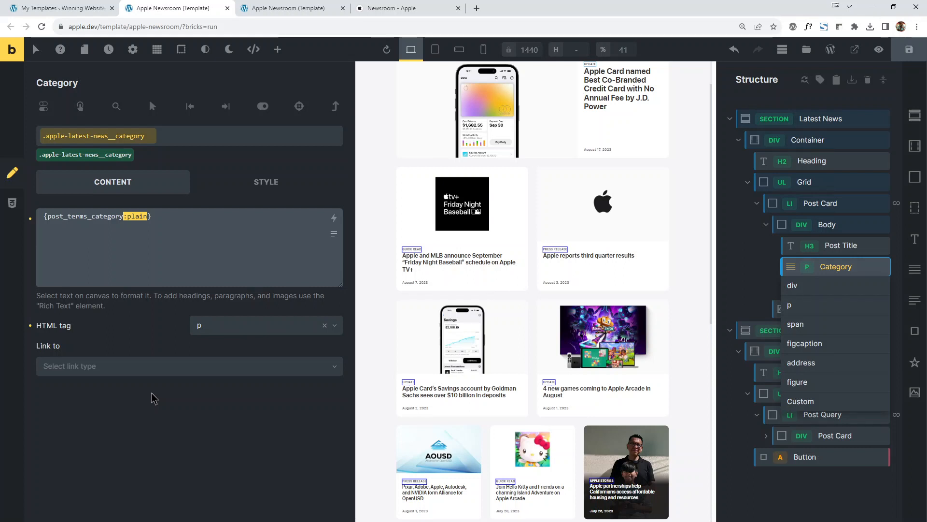
Examine the Category element's layout order setting and check the label's placement on the first Latest News card in the preview.
click(190, 196)
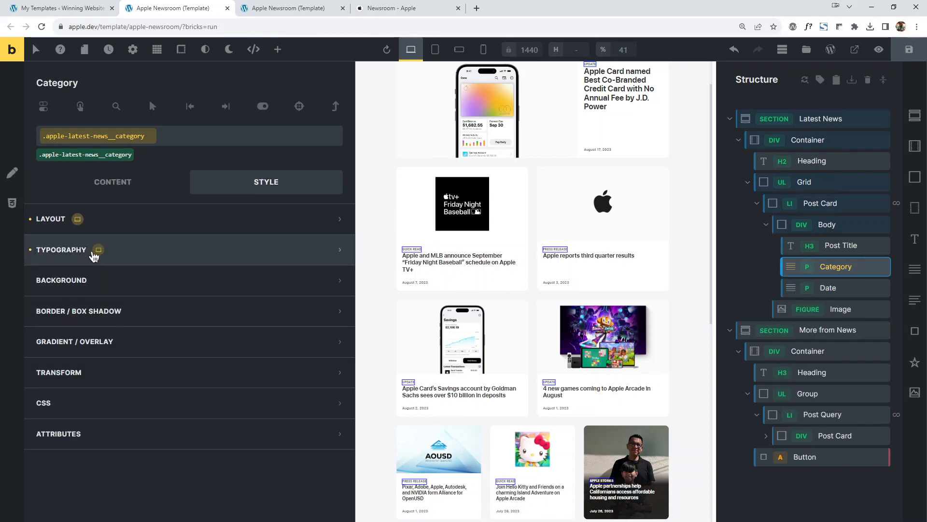
click(133, 226)
scroll(153, 389, down, 5)
scroll(154, 389, down, 1)
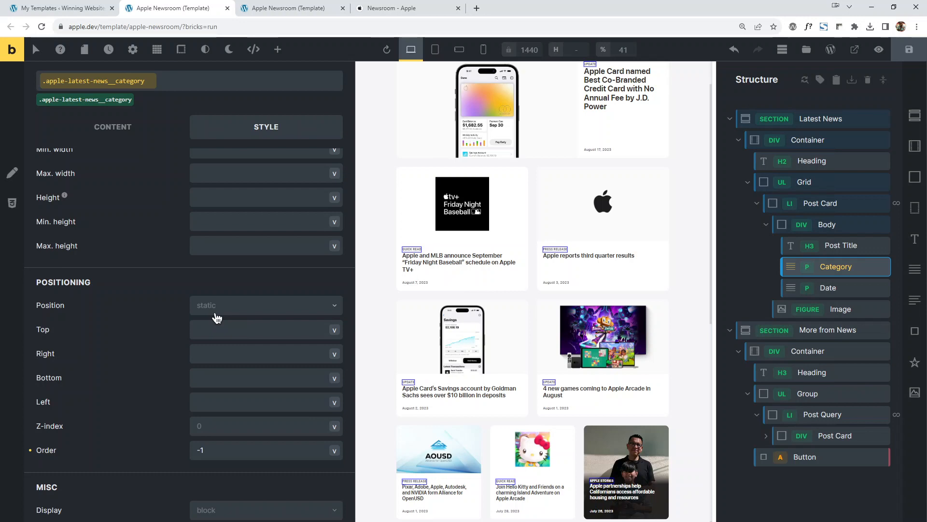
key(ctrl+Tab)
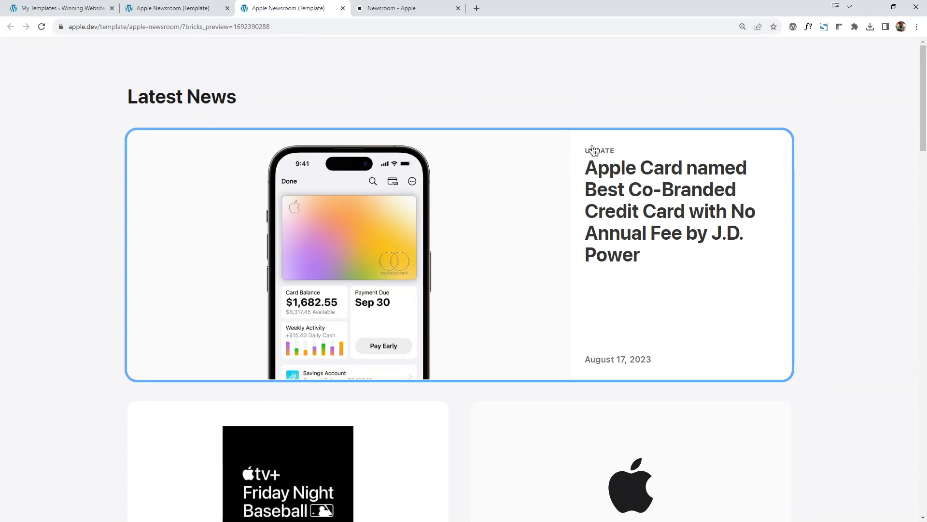
key(ctrl+minus)
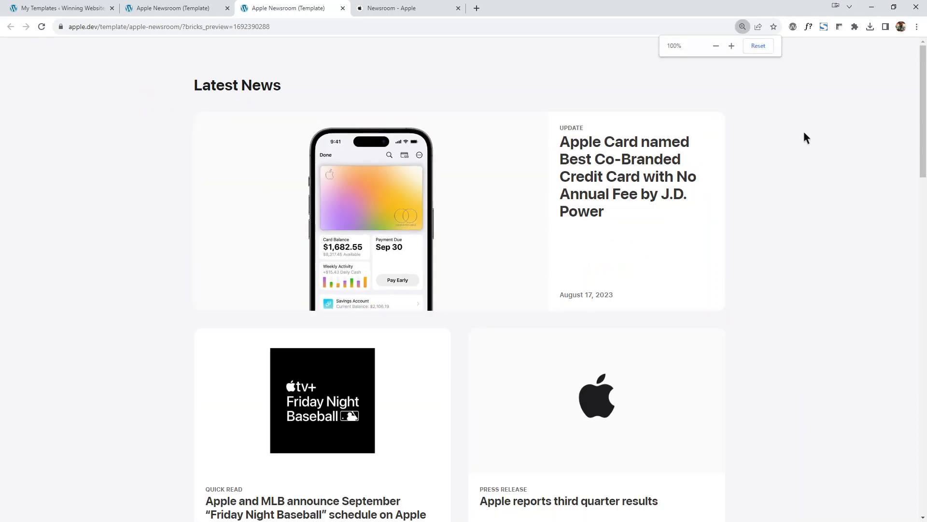